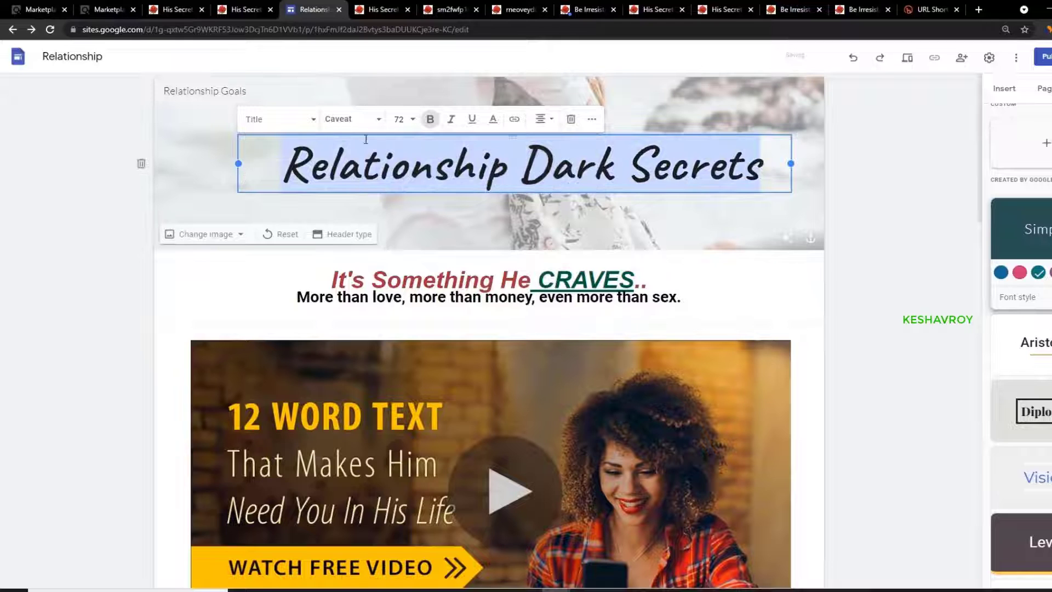
# - Set the "Relationship Dark Secrets" title font to Caveat Semi Bold and extend its text box to the header's left side
pyautogui.click(351, 119)
pyautogui.moveTo(376, 257)
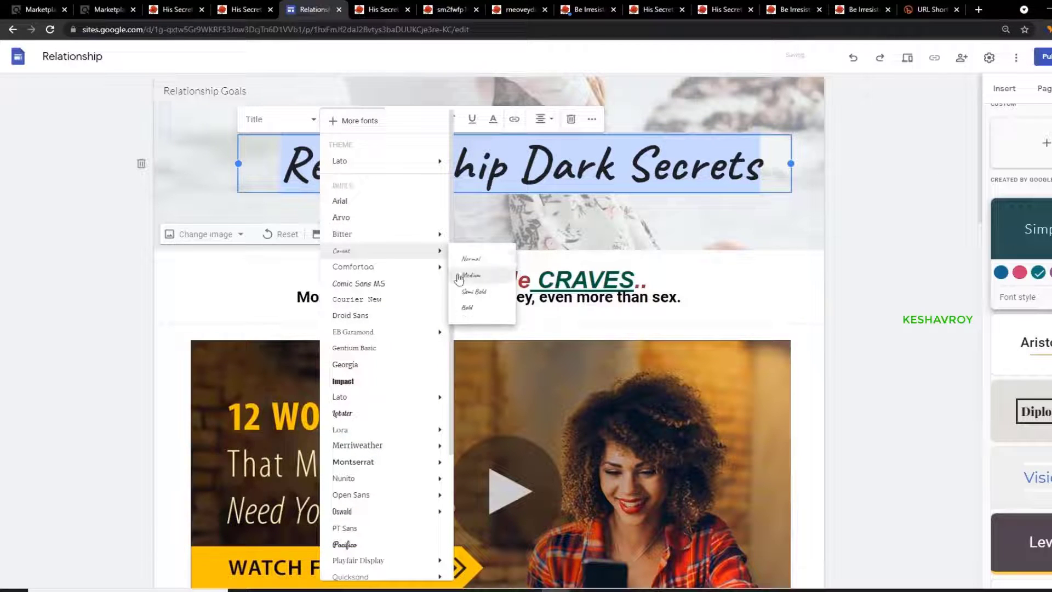
pyautogui.click(472, 292)
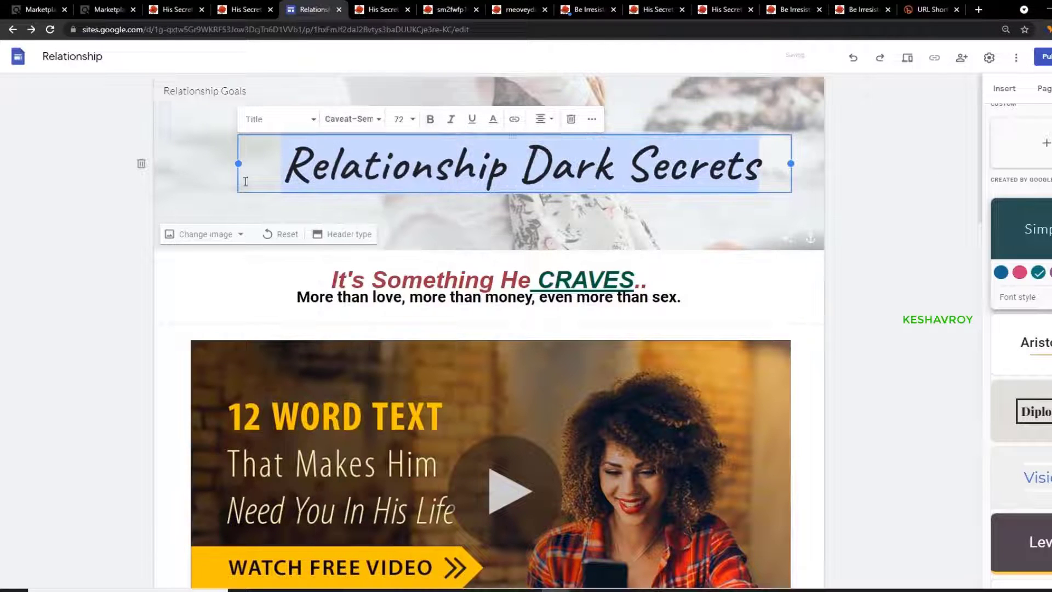
pyautogui.moveTo(241, 166); pyautogui.dragTo(187, 164)
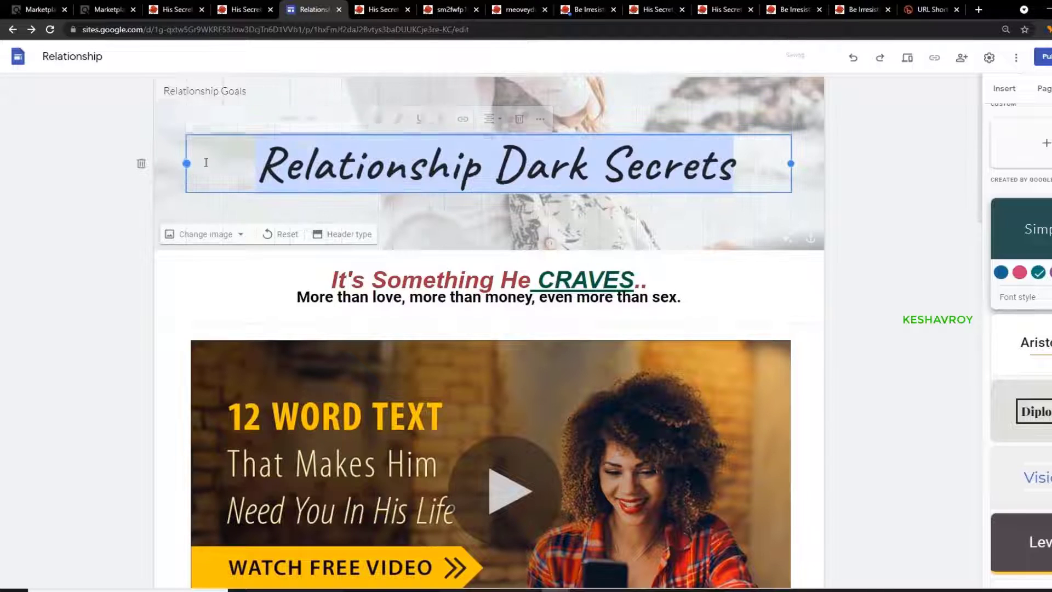
pyautogui.click(541, 119)
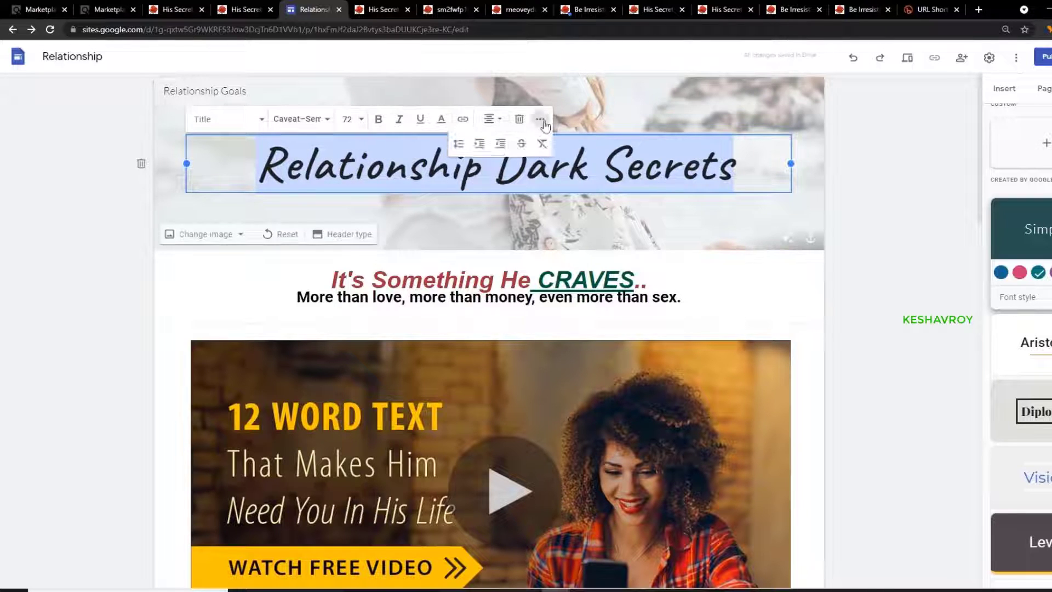
pyautogui.click(538, 144)
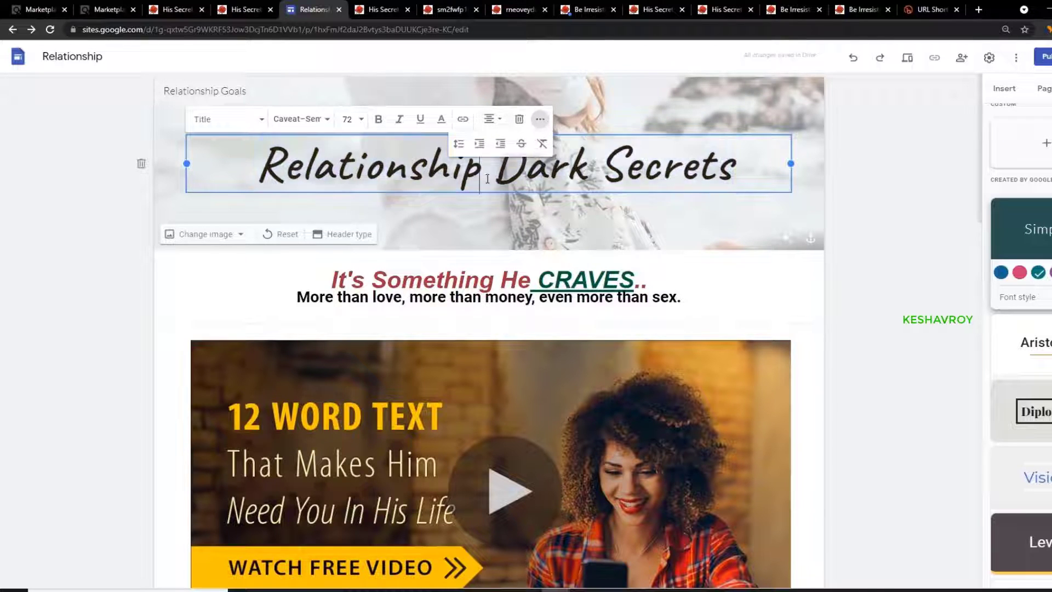
# - Make the entire "Relationship Dark Secrets" title bold in the Caveat font
pyautogui.click(454, 245)
pyautogui.click(426, 168)
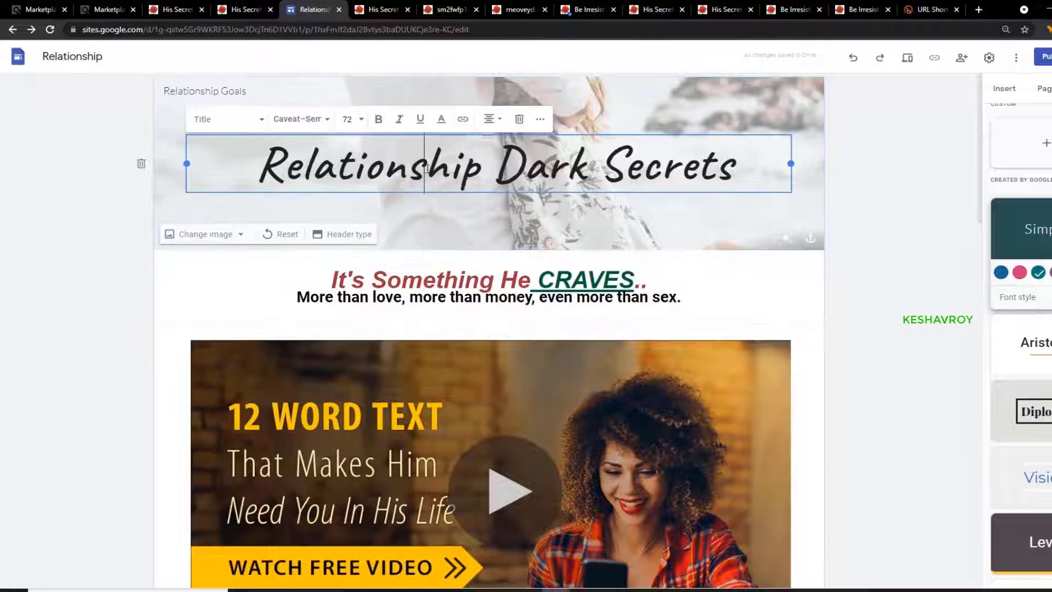
pyautogui.hotkey('ctrl', 'a')
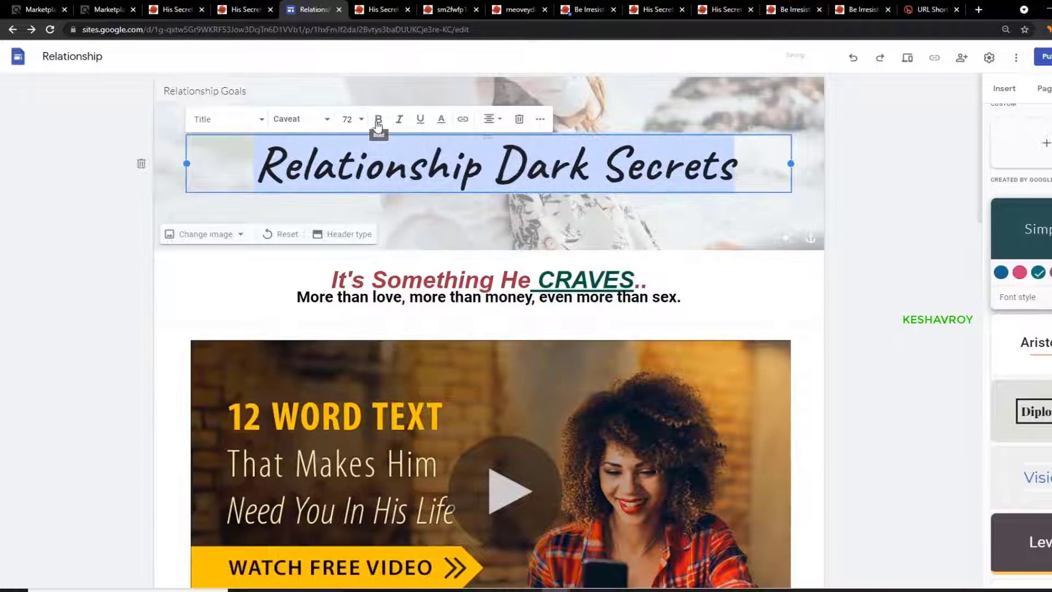
pyautogui.click(462, 119)
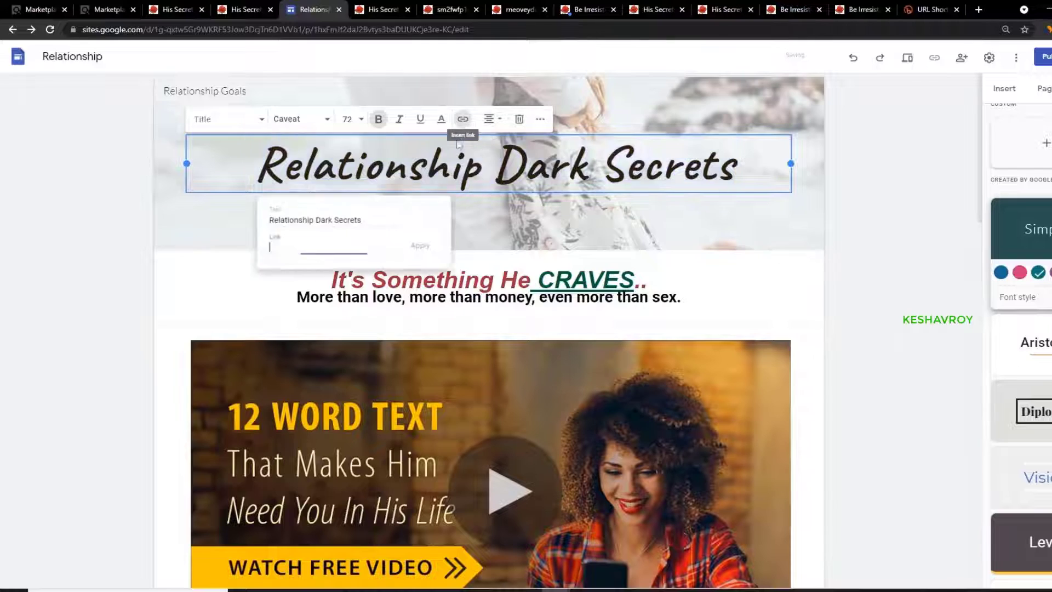
pyautogui.click(932, 9)
pyautogui.click(821, 310)
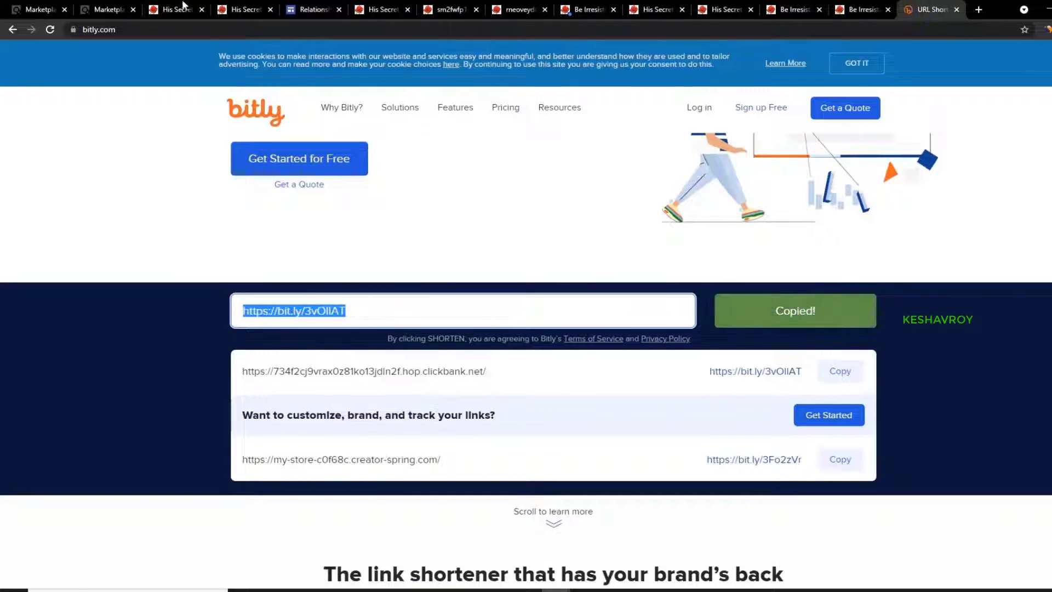
pyautogui.click(246, 9)
pyautogui.click(175, 9)
pyautogui.click(110, 9)
pyautogui.click(175, 9)
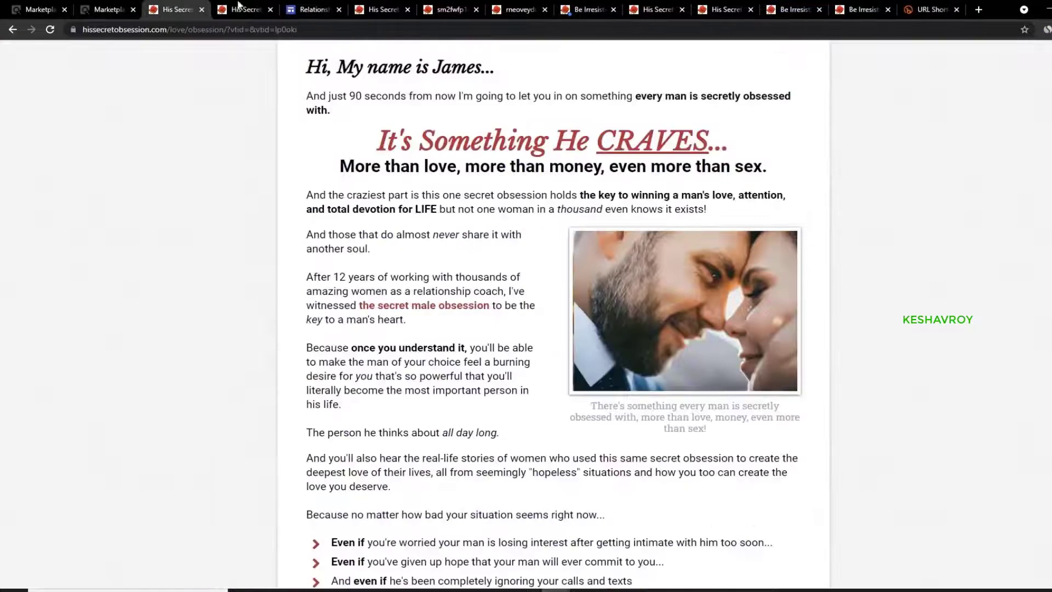
pyautogui.click(312, 10)
pyautogui.click(329, 241)
pyautogui.hotkey('ctrl', 'v')
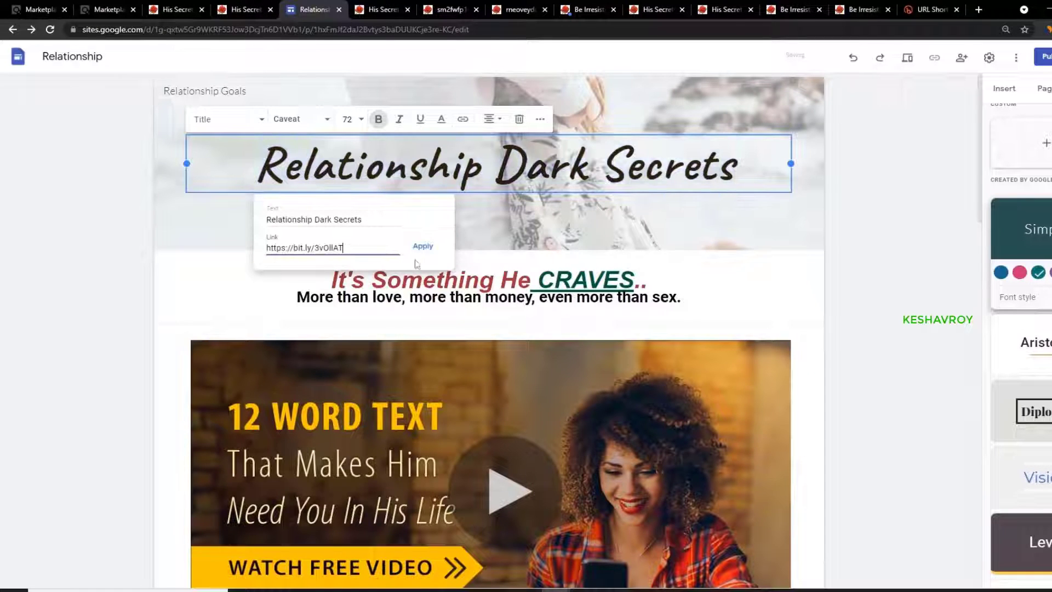
pyautogui.click(423, 245)
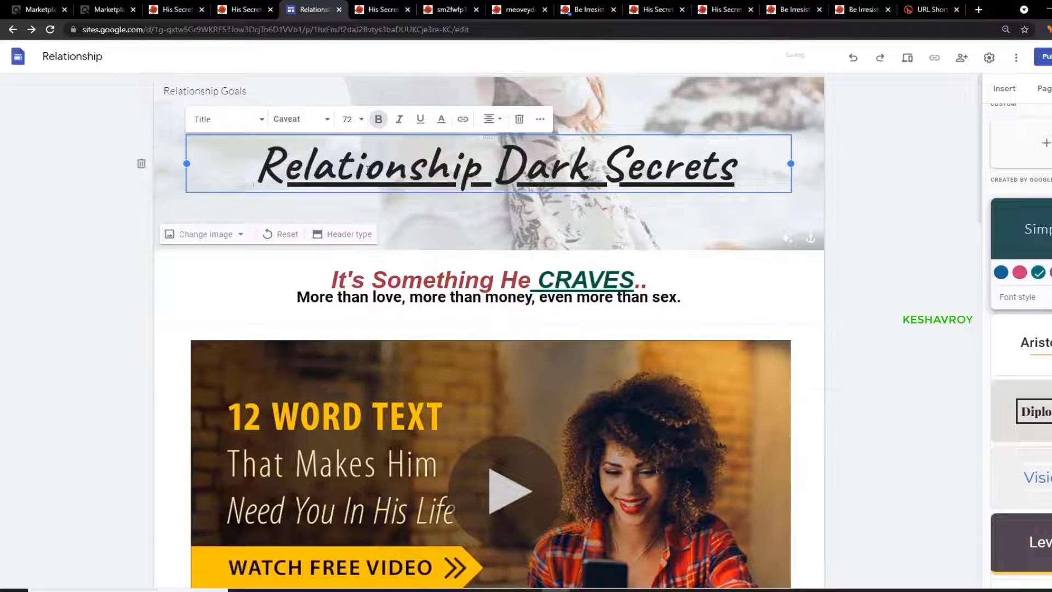
pyautogui.click(218, 114)
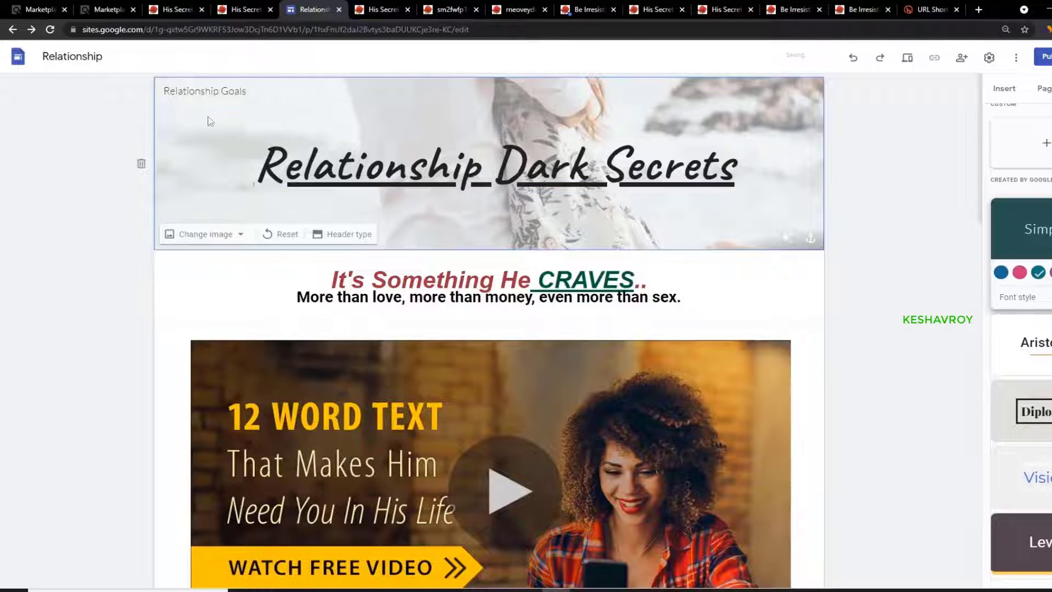
# - Try to move the "It's Something He CRAVES.." section up into the header, and undo the move
pyautogui.click(211, 92)
pyautogui.hotkey('ctrl', 'a')
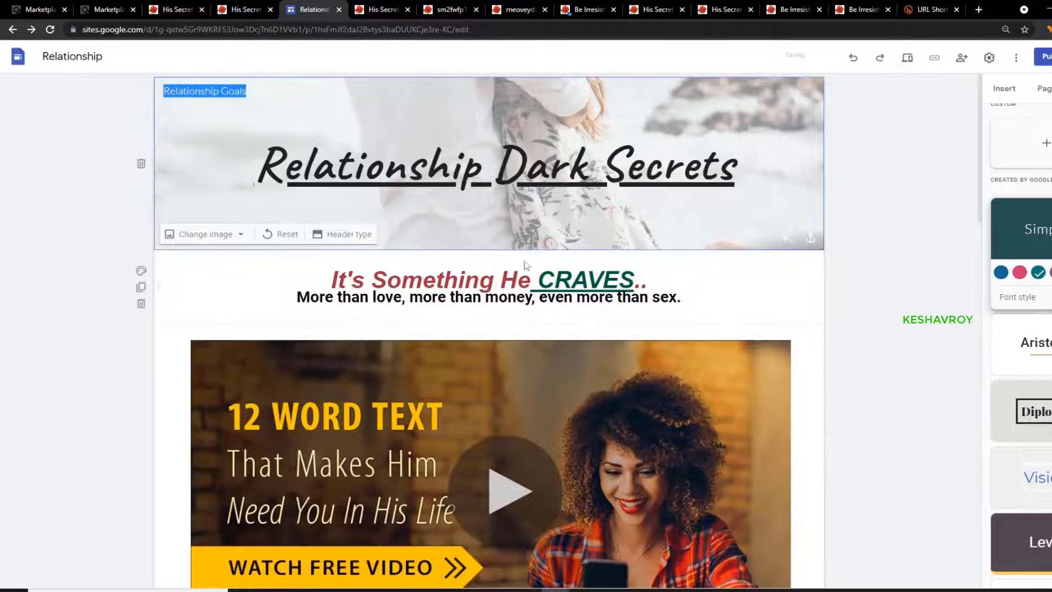
pyautogui.moveTo(158, 286); pyautogui.dragTo(157, 153)
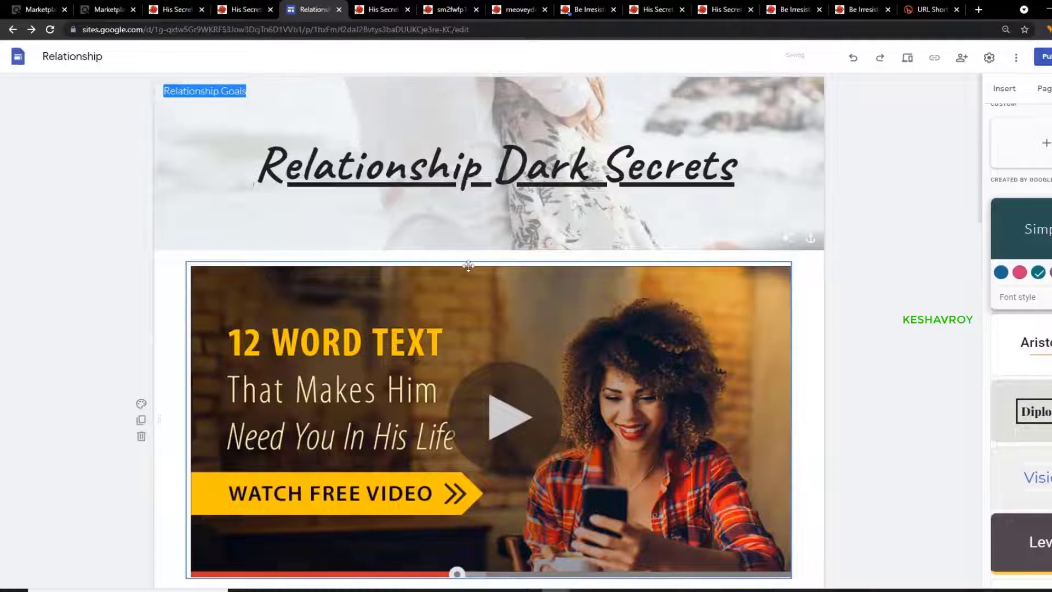
pyautogui.hotkey('ctrl', 'z')
# - Start publishing the site to the web and request public search engines not to display it
pyautogui.scroll(-3, 376, 236)
pyautogui.scroll(-8, 982, 487)
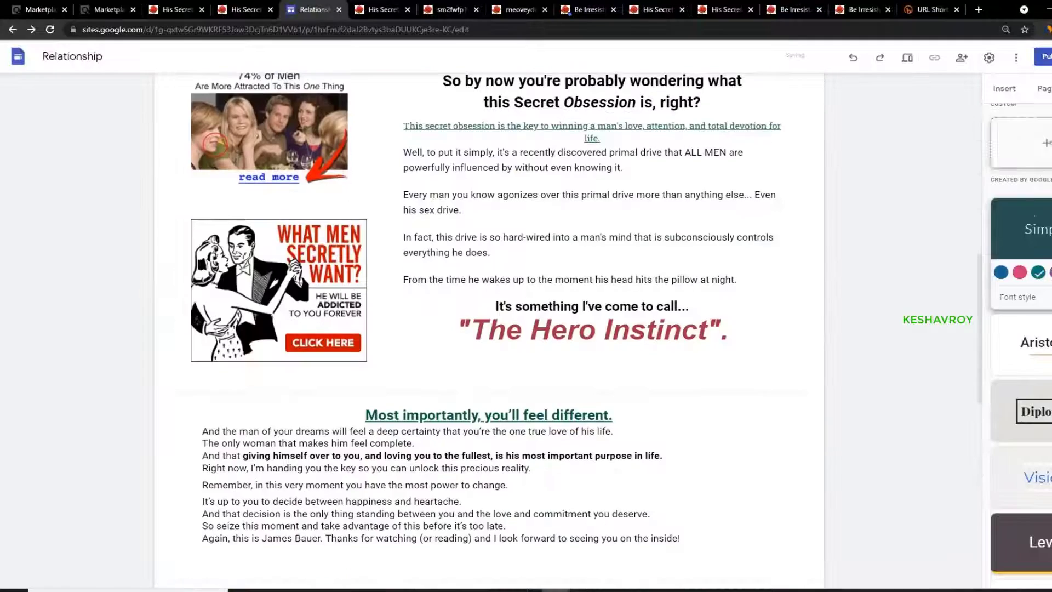
pyautogui.click(1041, 57)
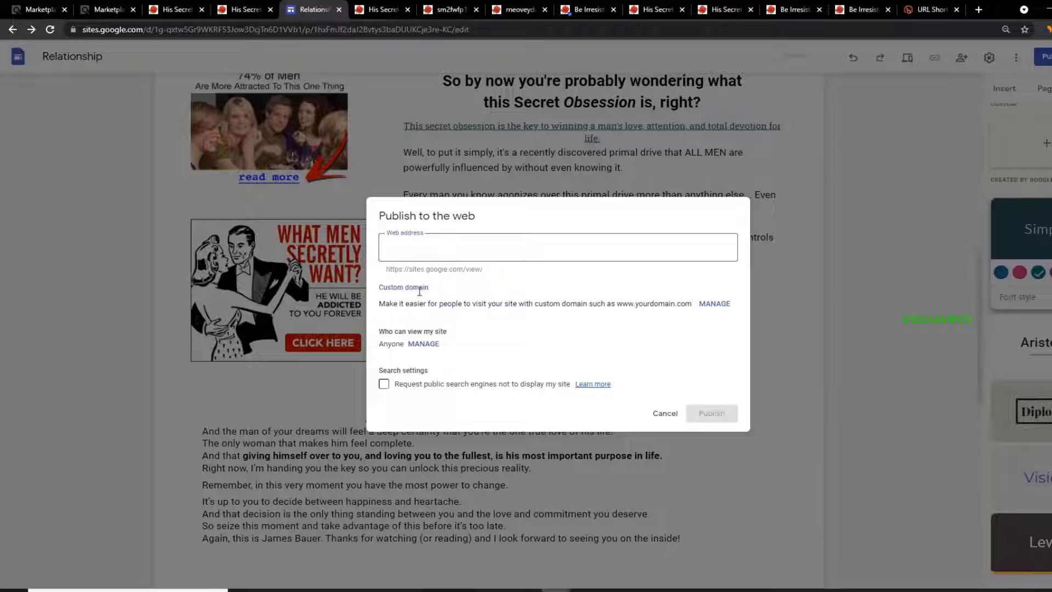
pyautogui.click(384, 384)
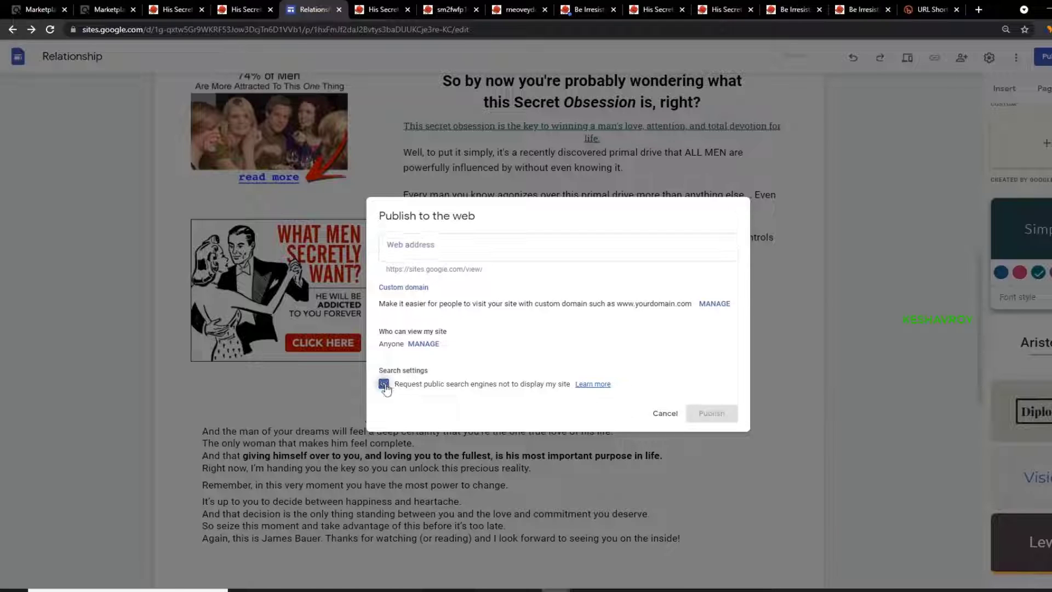
pyautogui.click(422, 251)
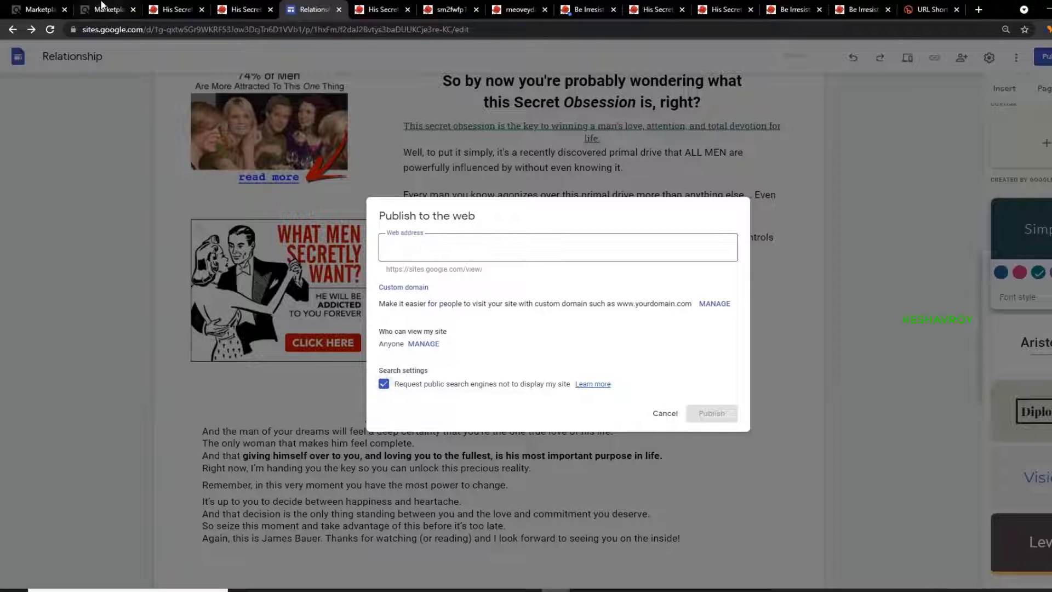
# - Open Google in a new browser tab and search for "relationship quotes"
pyautogui.click(958, 5)
pyautogui.click(976, 10)
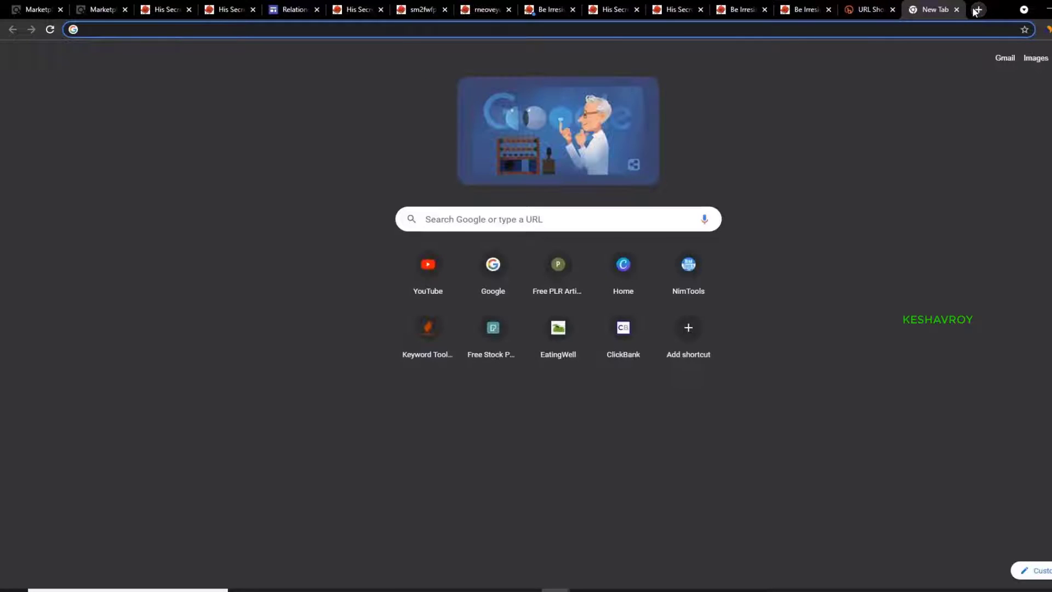
pyautogui.write('googl')
pyautogui.press('Return')
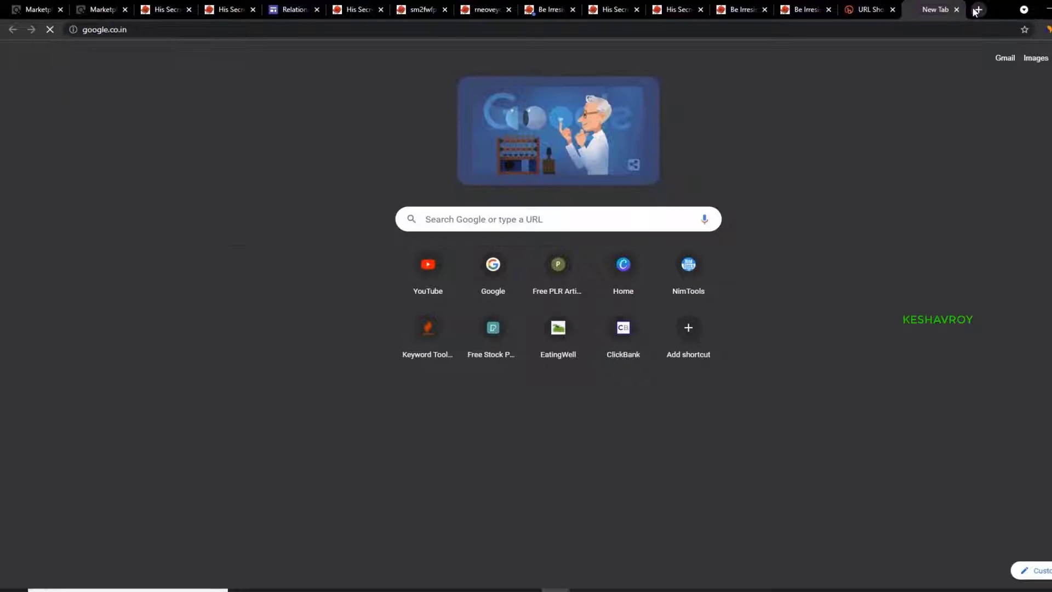
pyautogui.write('rel')
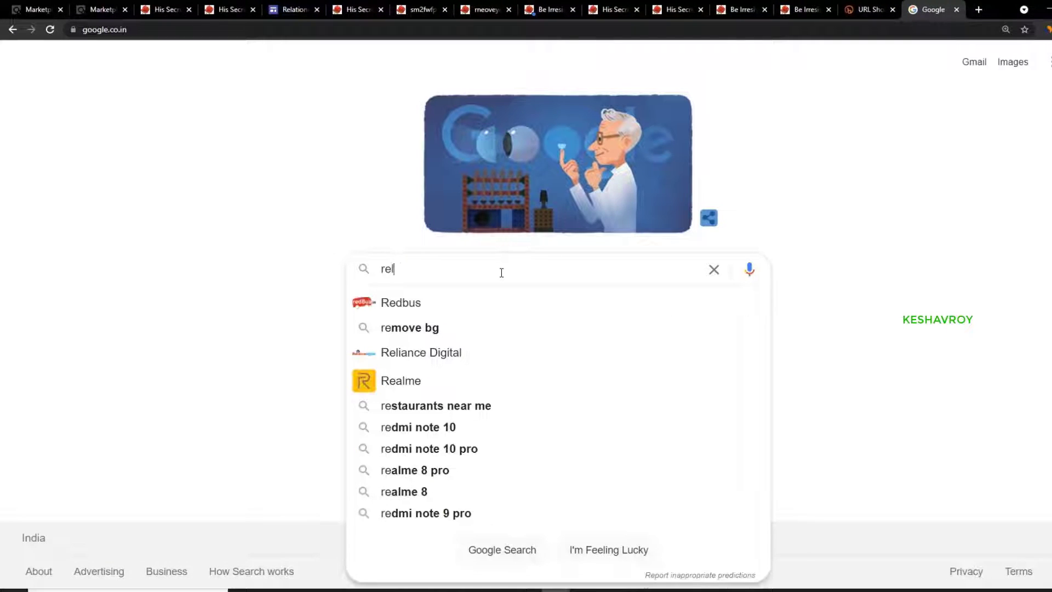
pyautogui.write('ationship')
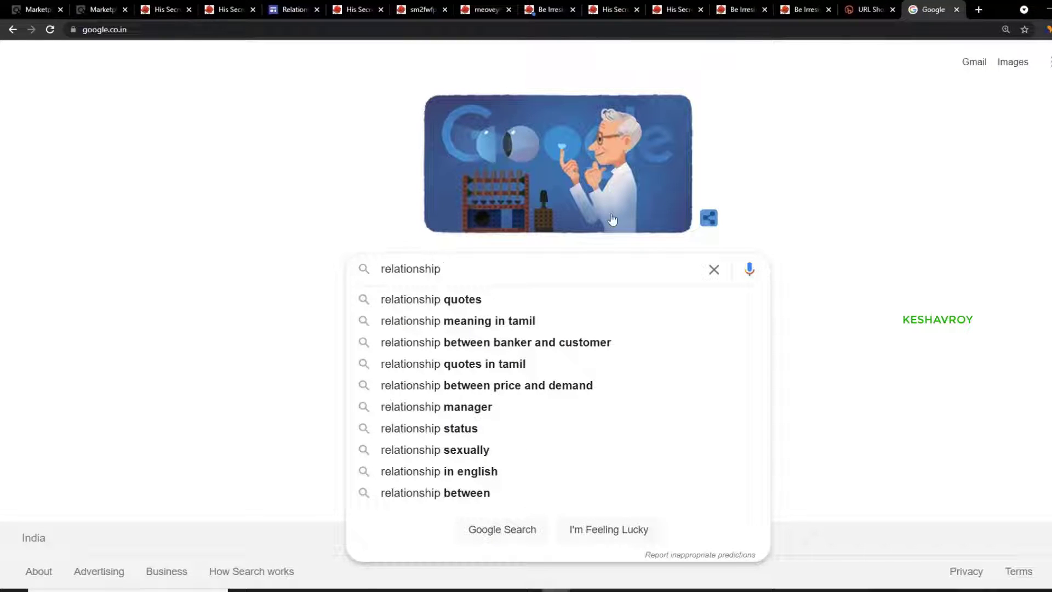
pyautogui.click(492, 299)
# - Refine the Google search to "relationship secrets" and further to the suggested "relationship secrets that really work"
pyautogui.moveTo(256, 80); pyautogui.dragTo(190, 81)
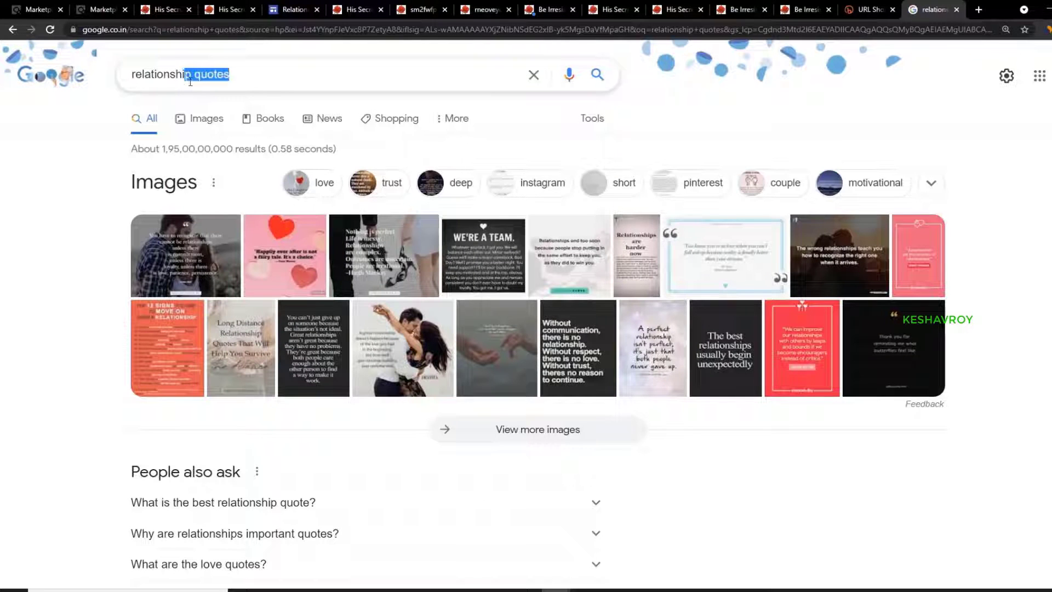
pyautogui.write('secr')
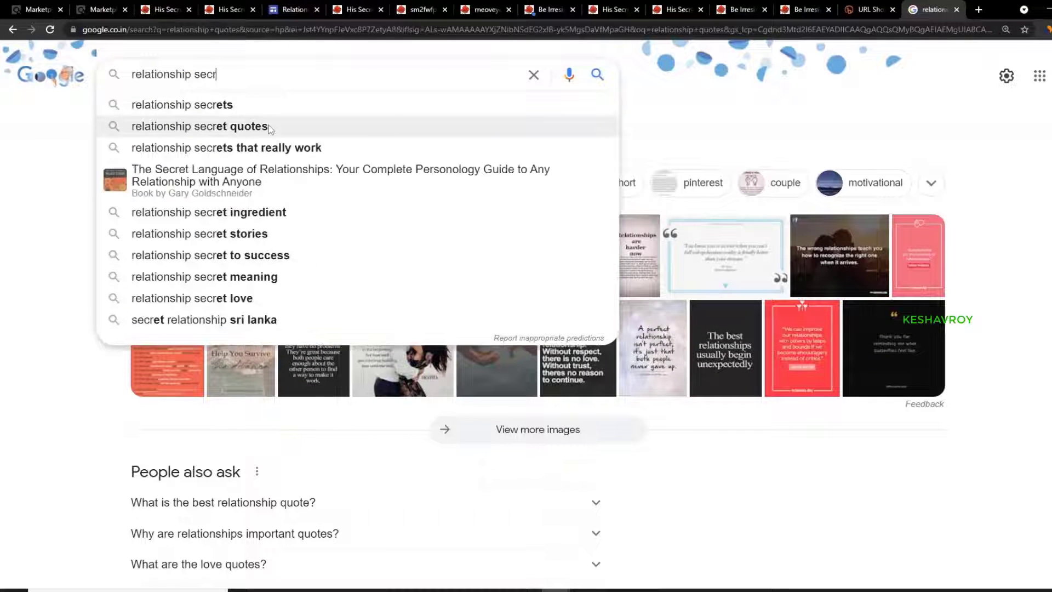
pyautogui.click(249, 113)
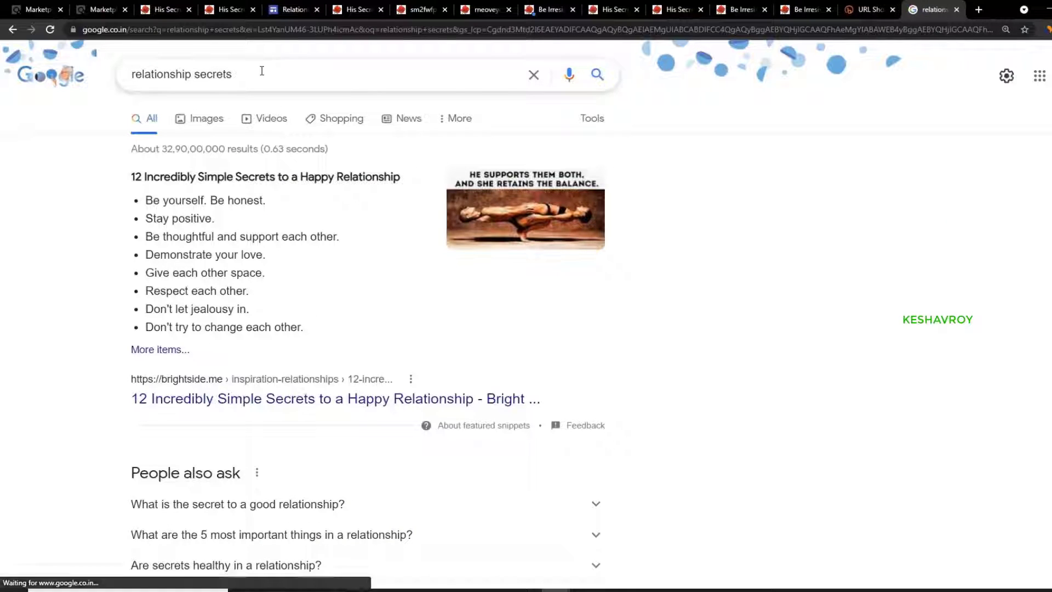
pyautogui.click(262, 69)
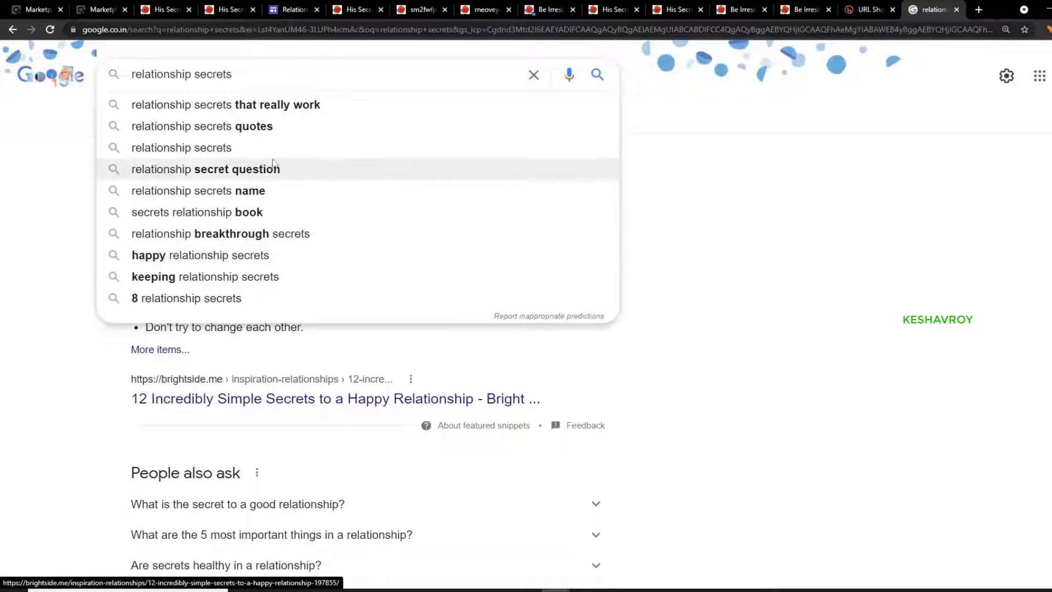
pyautogui.click(262, 105)
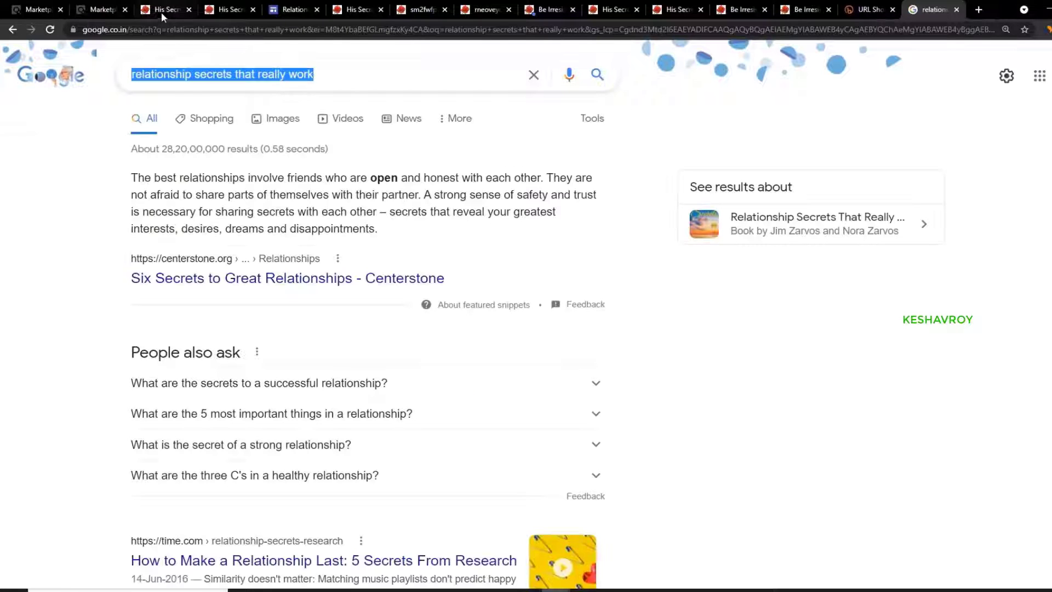
# - Return to the site's publish settings and enter "relationship-secrets-" as its web address
pyautogui.click(230, 9)
pyautogui.click(167, 10)
pyautogui.click(228, 10)
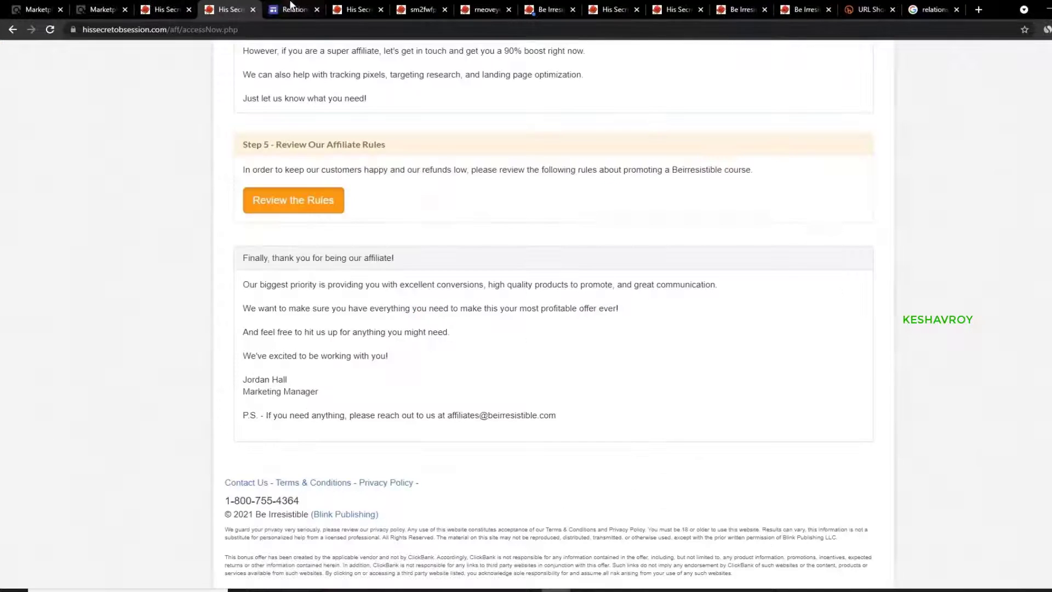
pyautogui.click(290, 9)
pyautogui.write('relationship-secrets-that-reall')
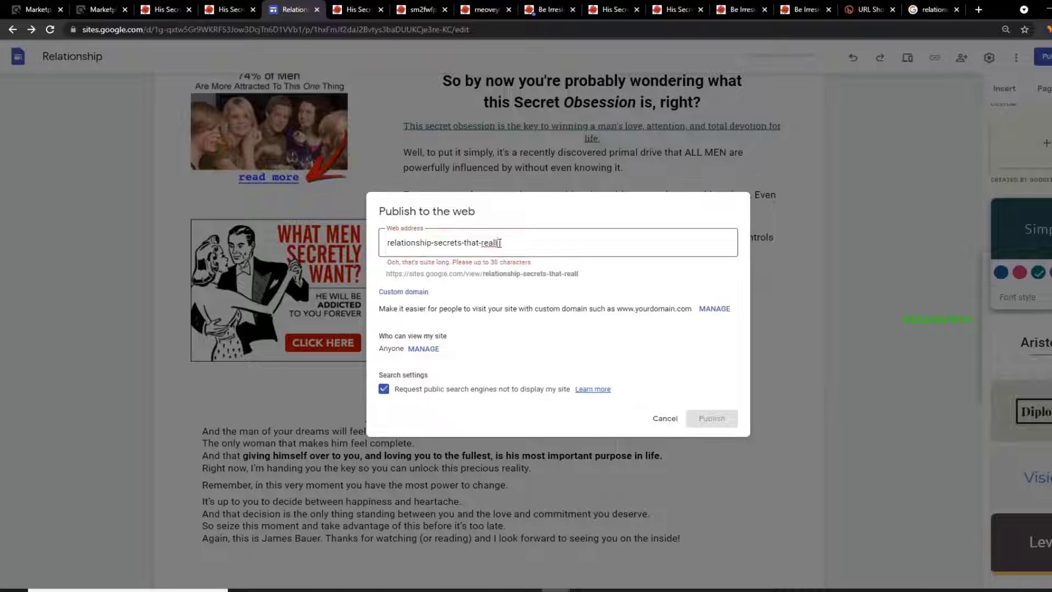
pyautogui.press('BackSpace')
pyautogui.press('BackSpace')
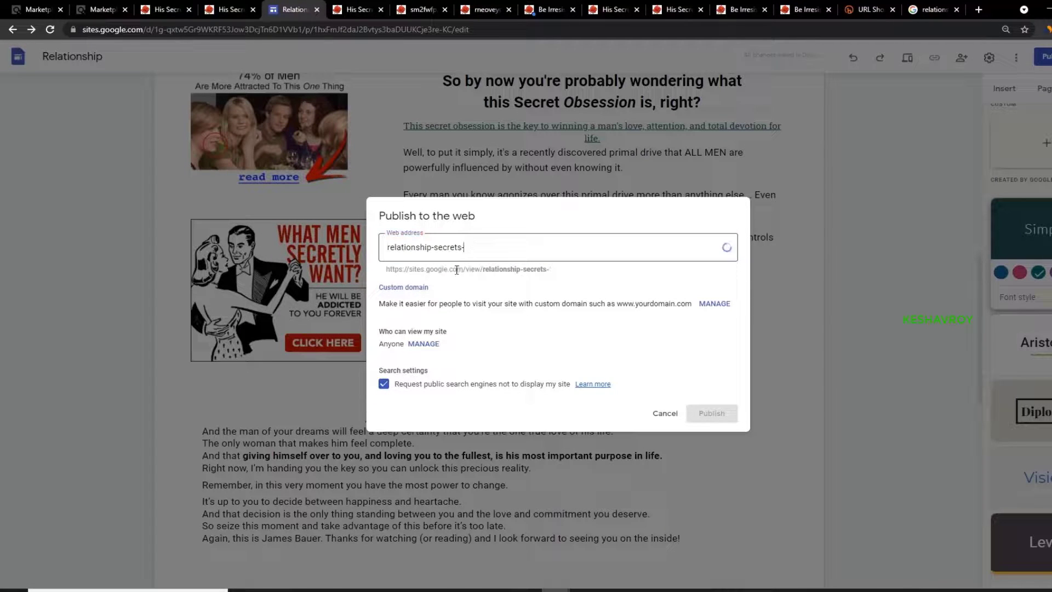
pyautogui.press('BackSpace')
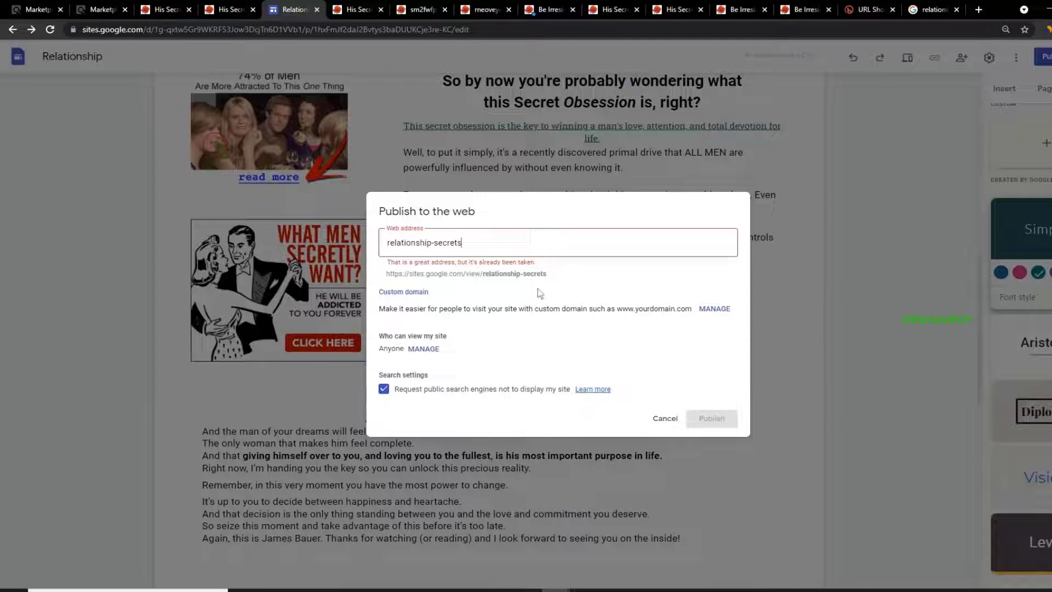
pyautogui.write('-')
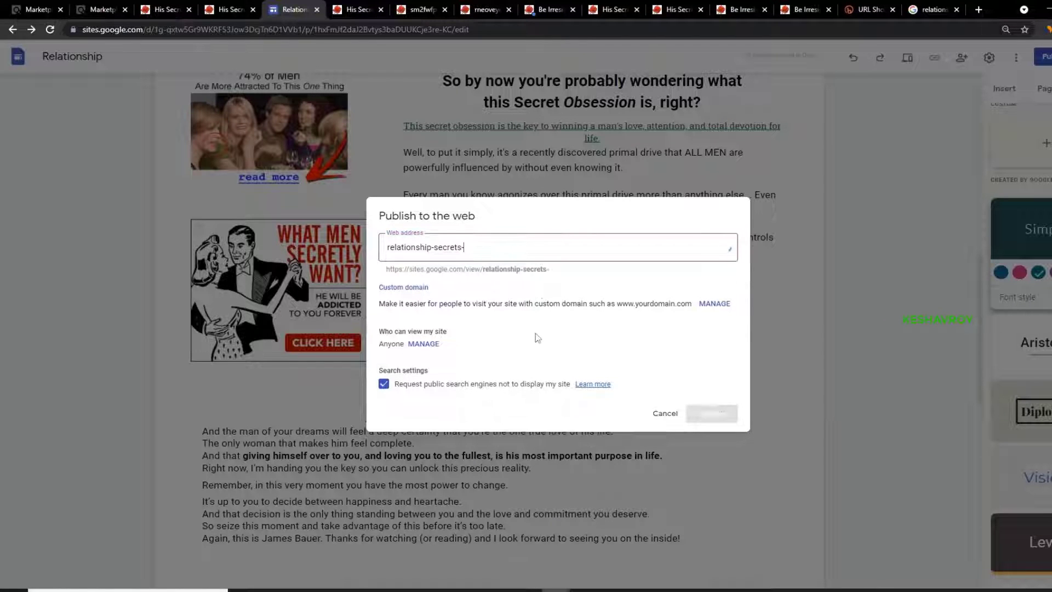
# - Publish the site and open the live page for viewing
pyautogui.click(716, 413)
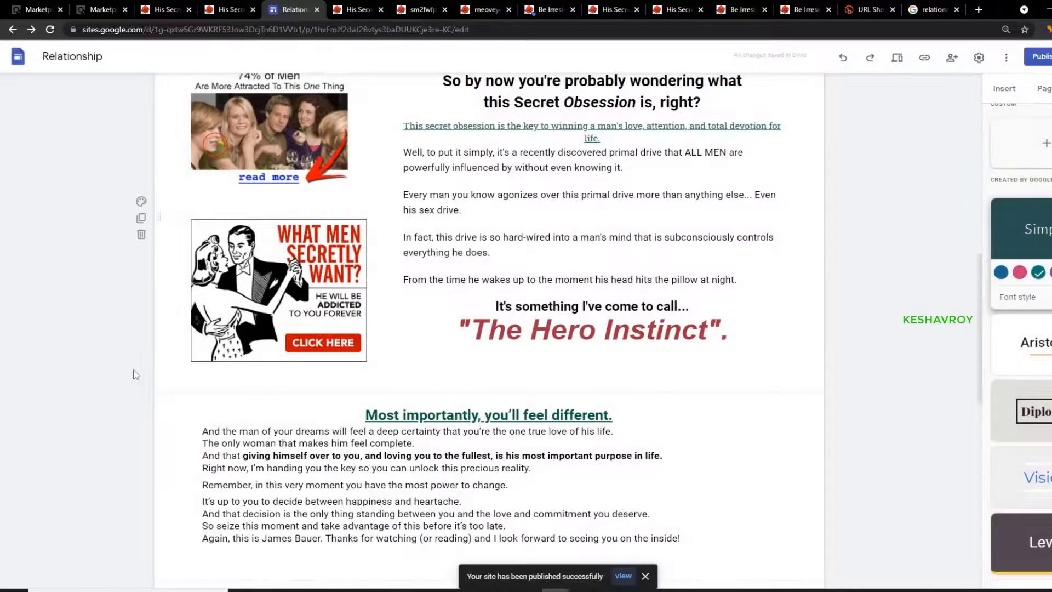
pyautogui.click(616, 582)
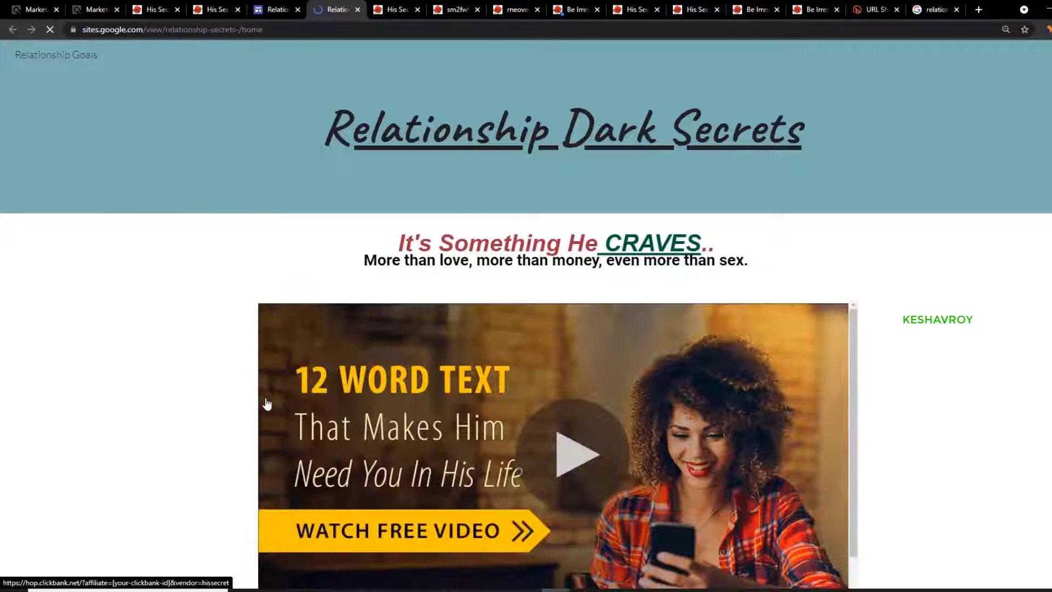
# - Look through the live relationship page and test its Add To Cart link
pyautogui.scroll(-10, 831, 516)
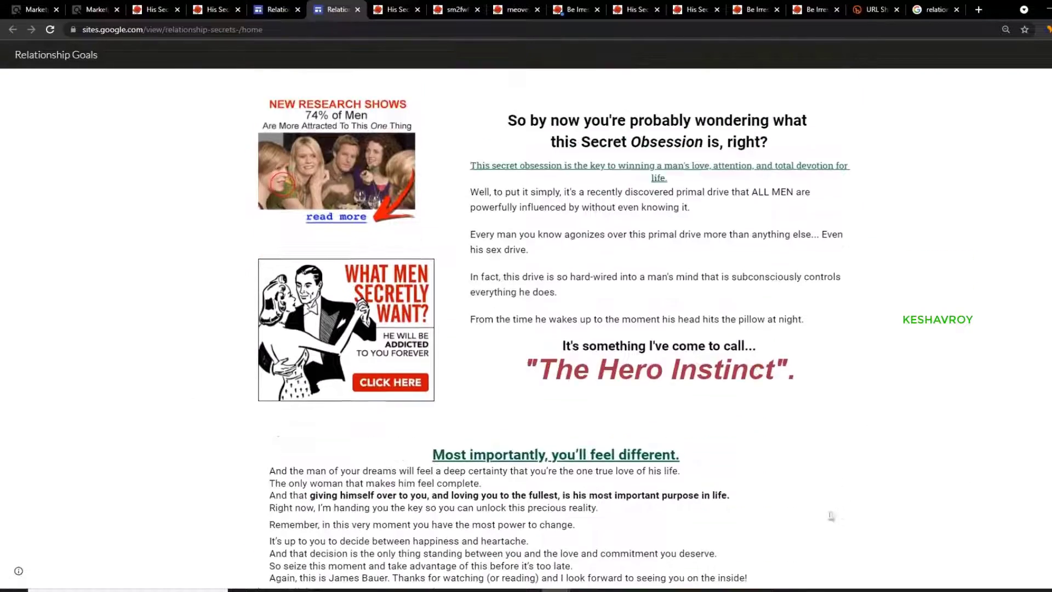
pyautogui.scroll(-10, 830, 516)
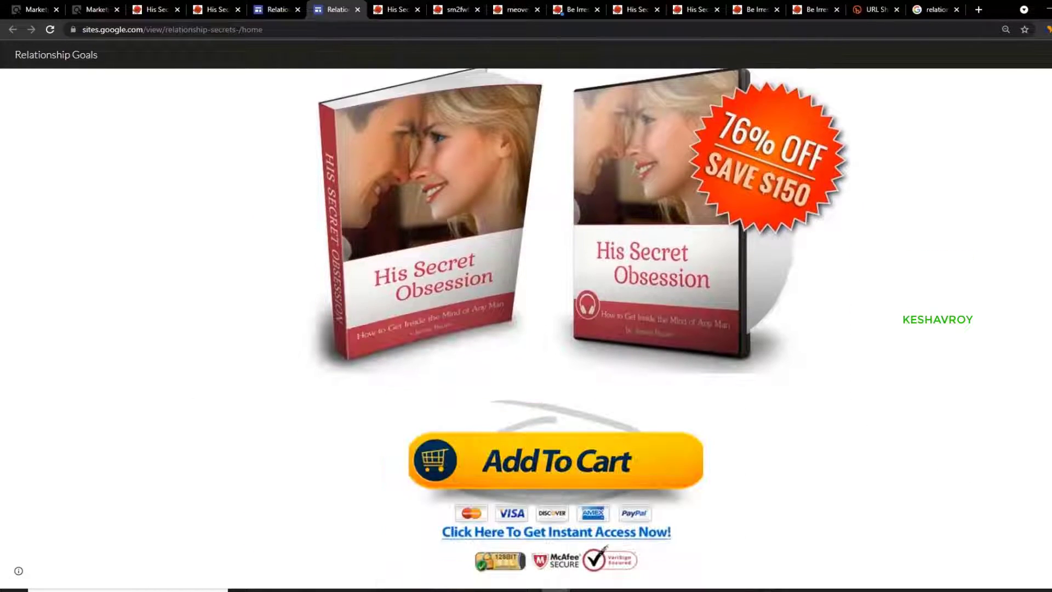
pyautogui.click(506, 470)
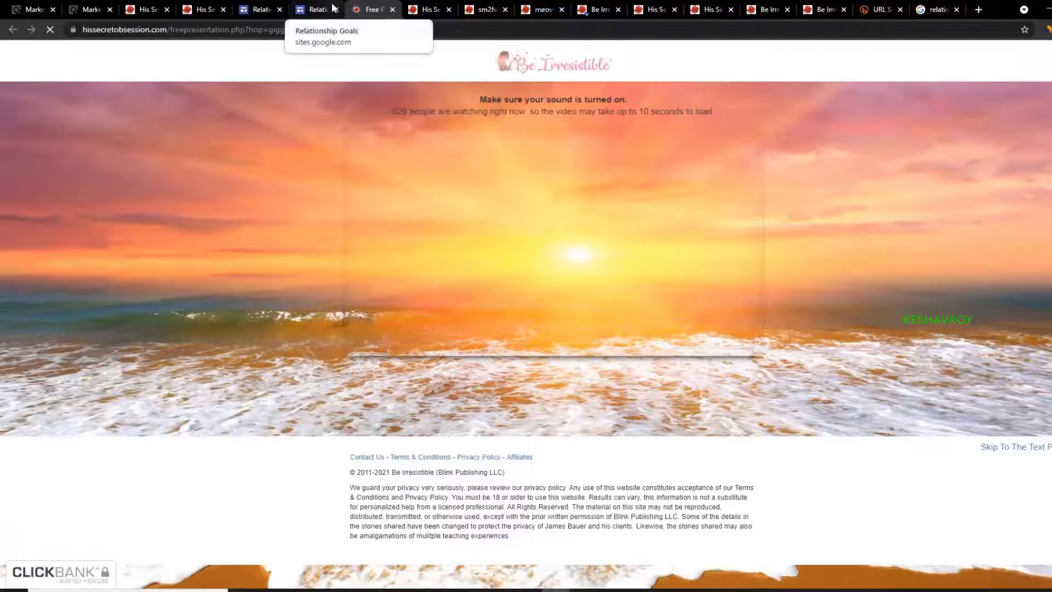
pyautogui.click(334, 8)
pyautogui.scroll(3, 493, 383)
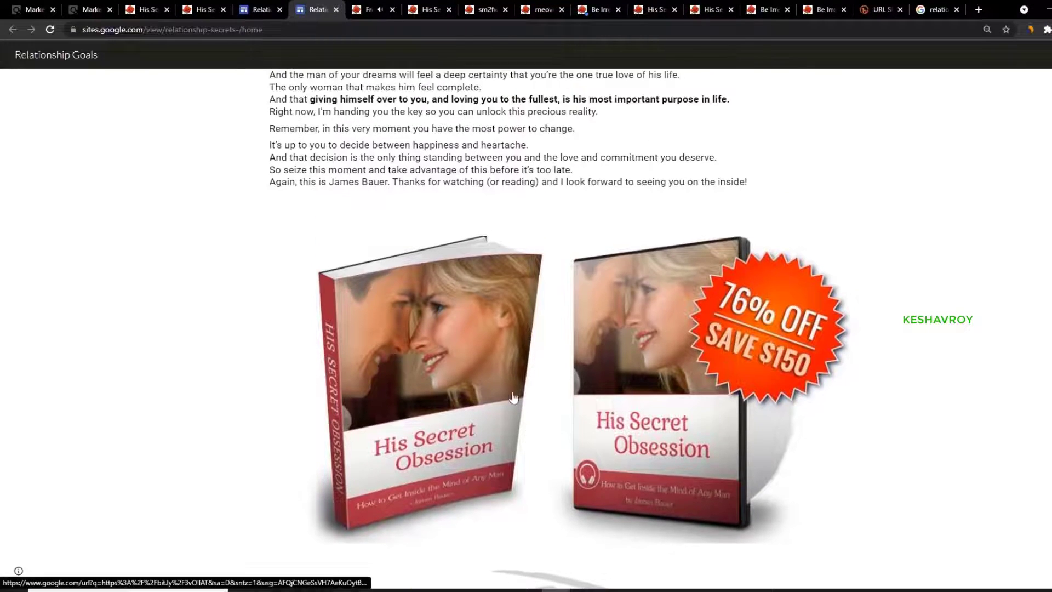
# - Close the sales presentation page opened by the link and return to the live site
pyautogui.click(472, 345)
pyautogui.click(428, 5)
pyautogui.click(423, 9)
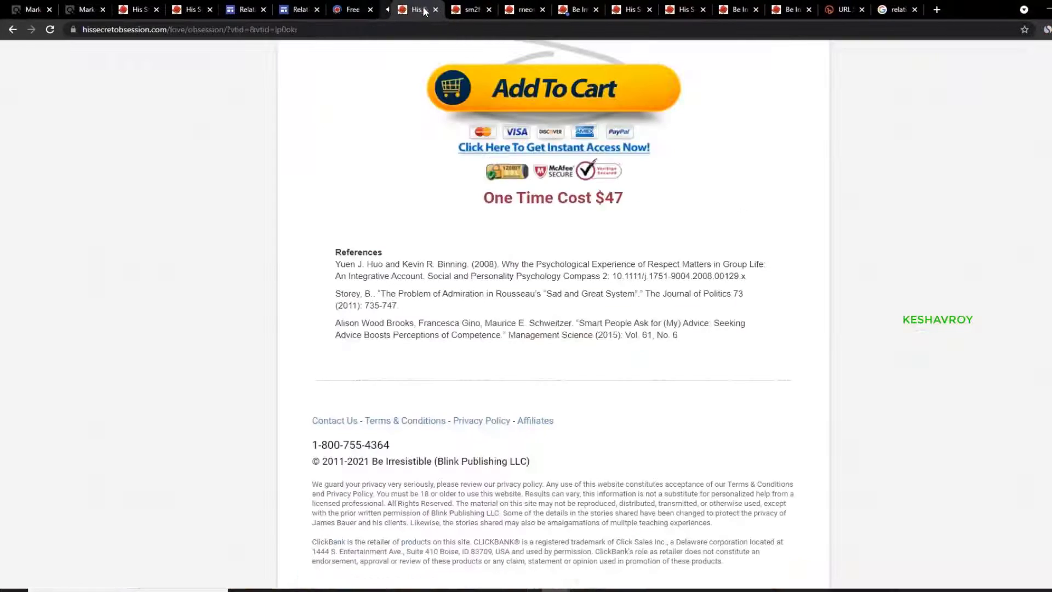
pyautogui.click(356, 9)
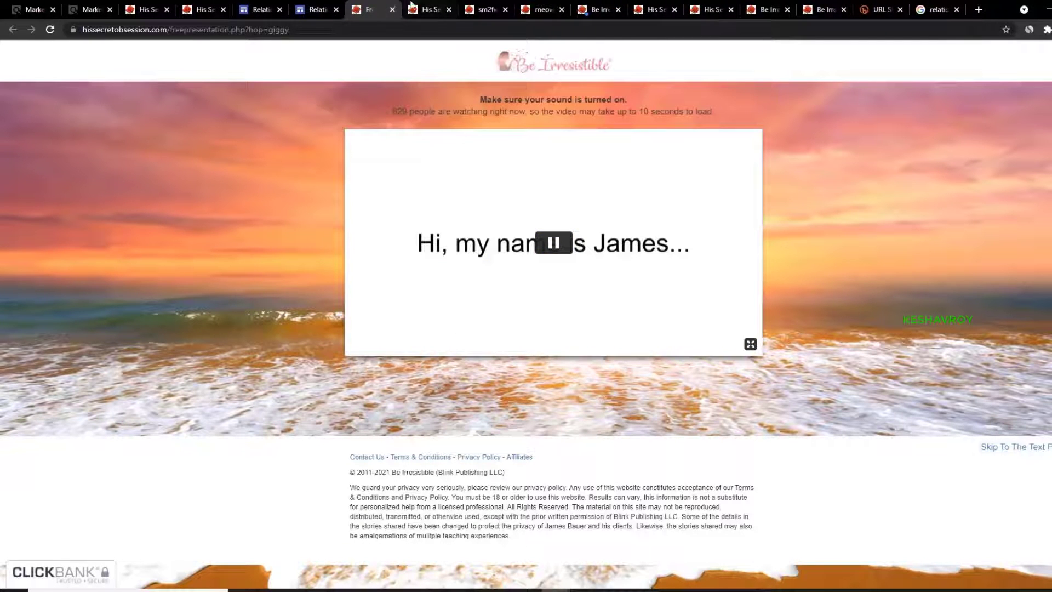
pyautogui.click(393, 9)
pyautogui.click(318, 7)
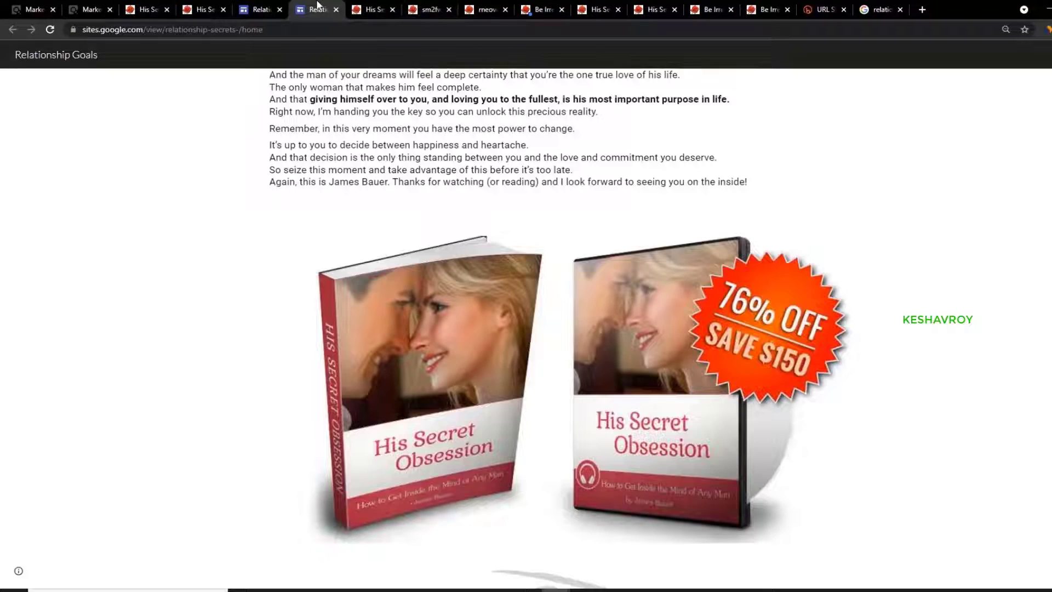
pyautogui.rightClick(318, 6)
pyautogui.click(635, 9)
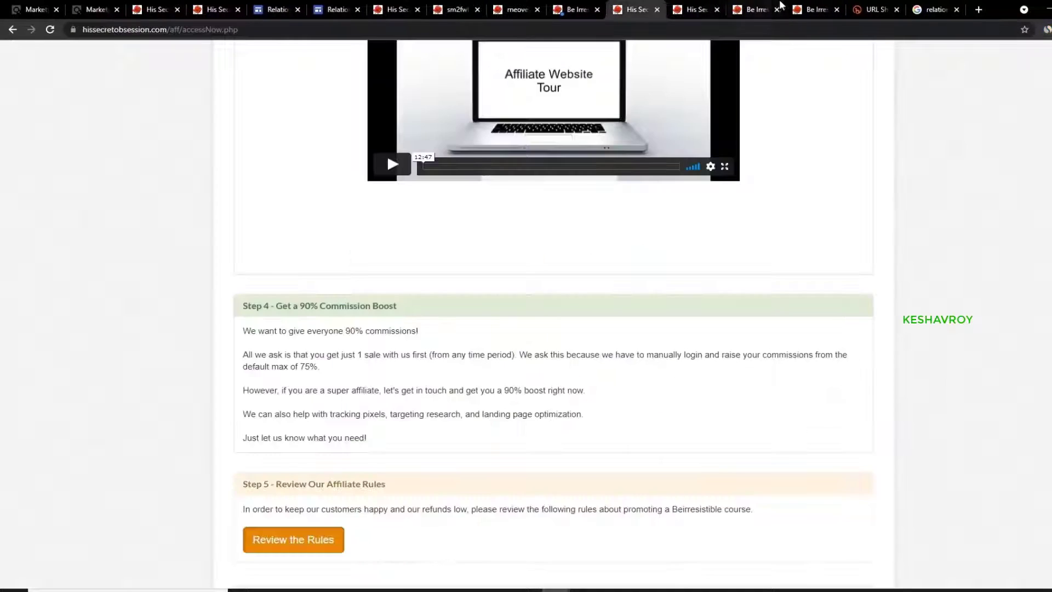
pyautogui.click(878, 8)
pyautogui.click(317, 11)
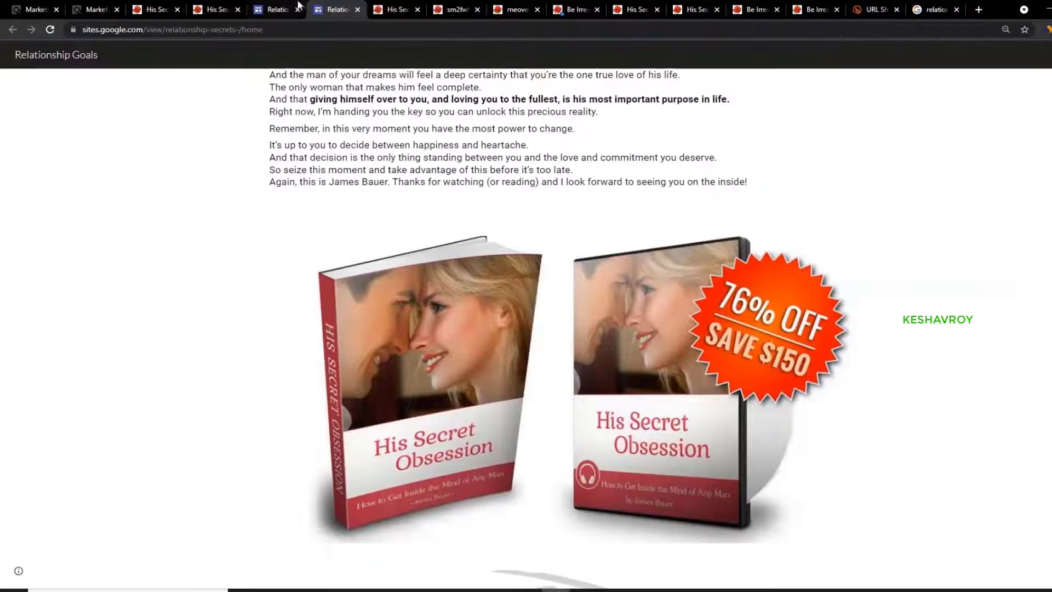
pyautogui.rightClick(352, 8)
pyautogui.click(282, 240)
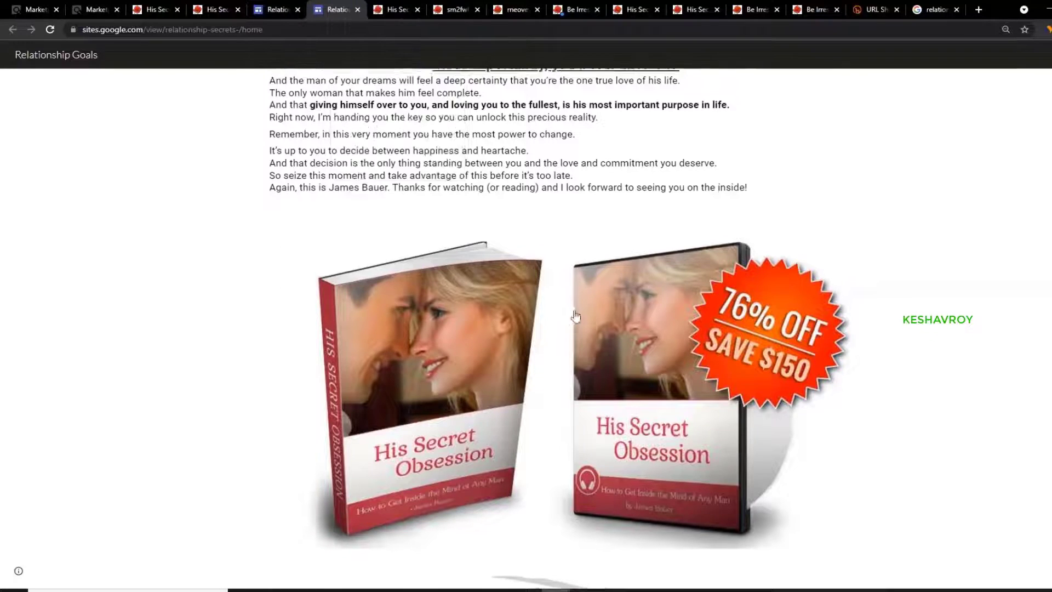
# - Copy the web address of the live relationship page
pyautogui.scroll(8, 282, 240)
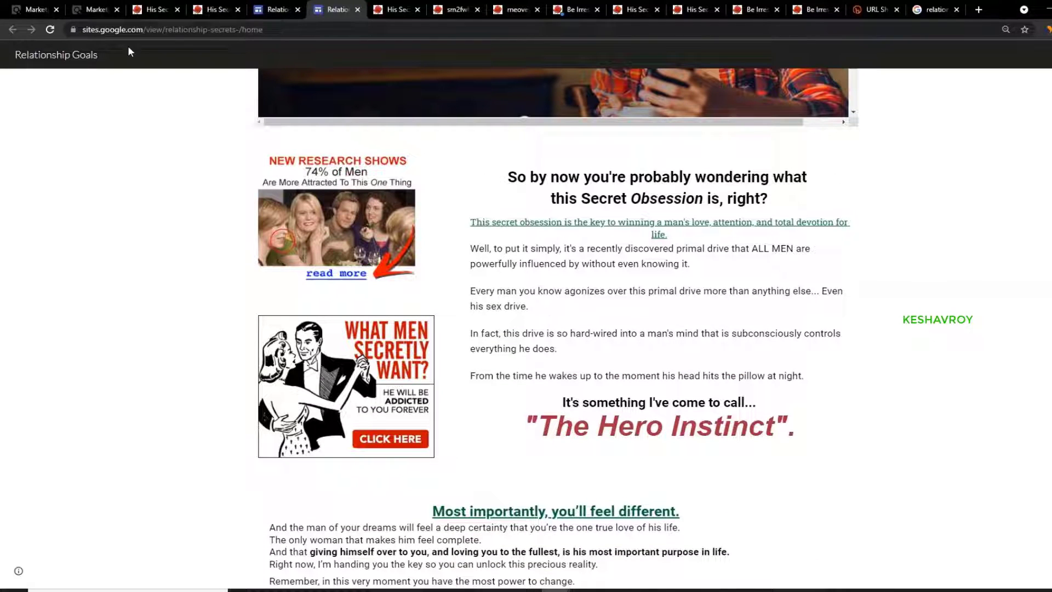
pyautogui.click(142, 29)
pyautogui.hotkey('ctrl', 'c')
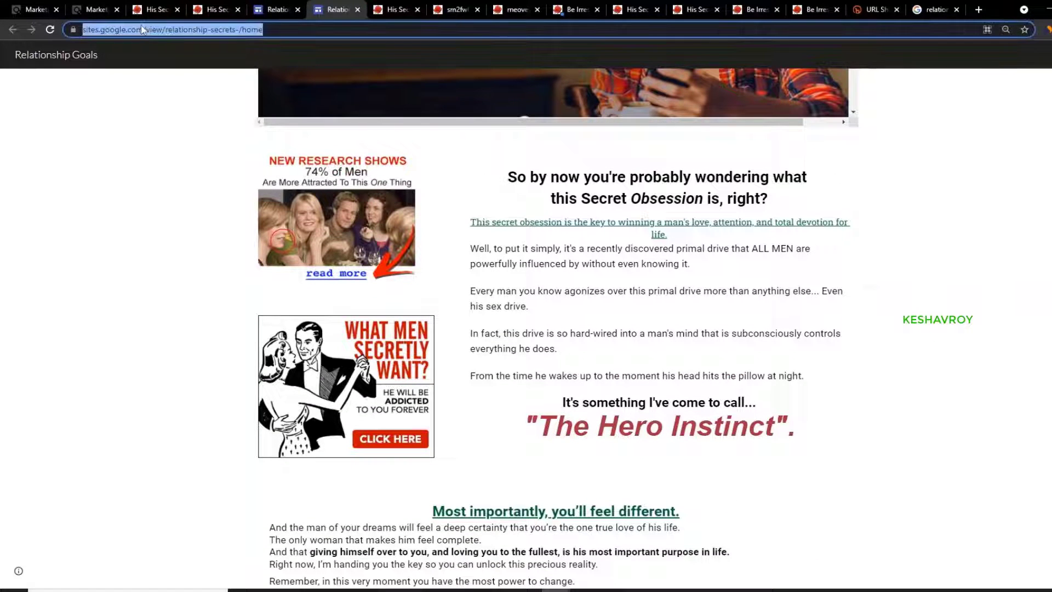
# - Go to nimtools.com in the sales page's browser tab, search for "ping" and open the Online Ping Website Tool
pyautogui.click(378, 10)
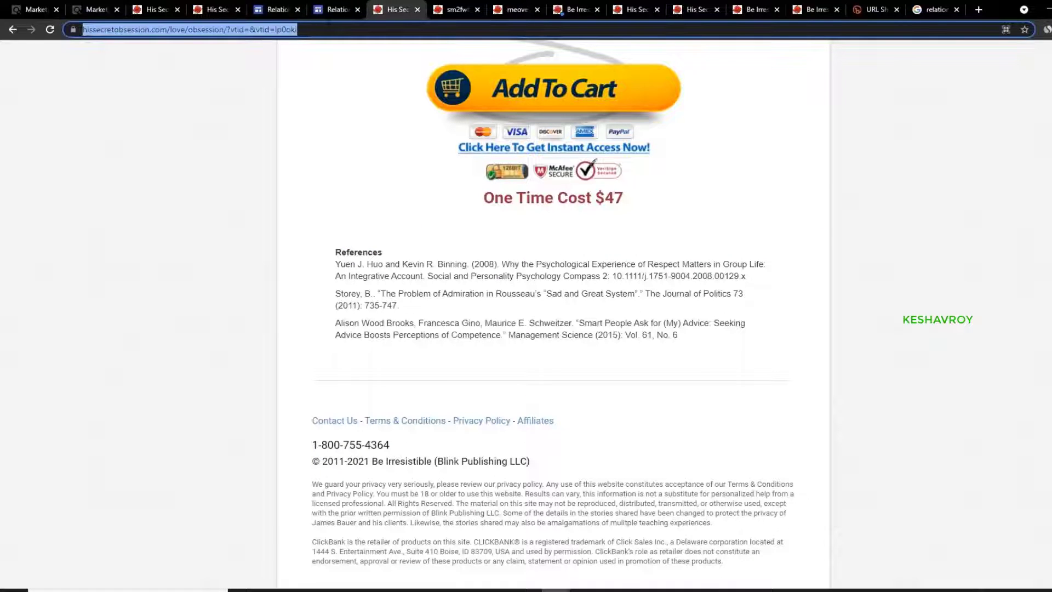
pyautogui.write('nim')
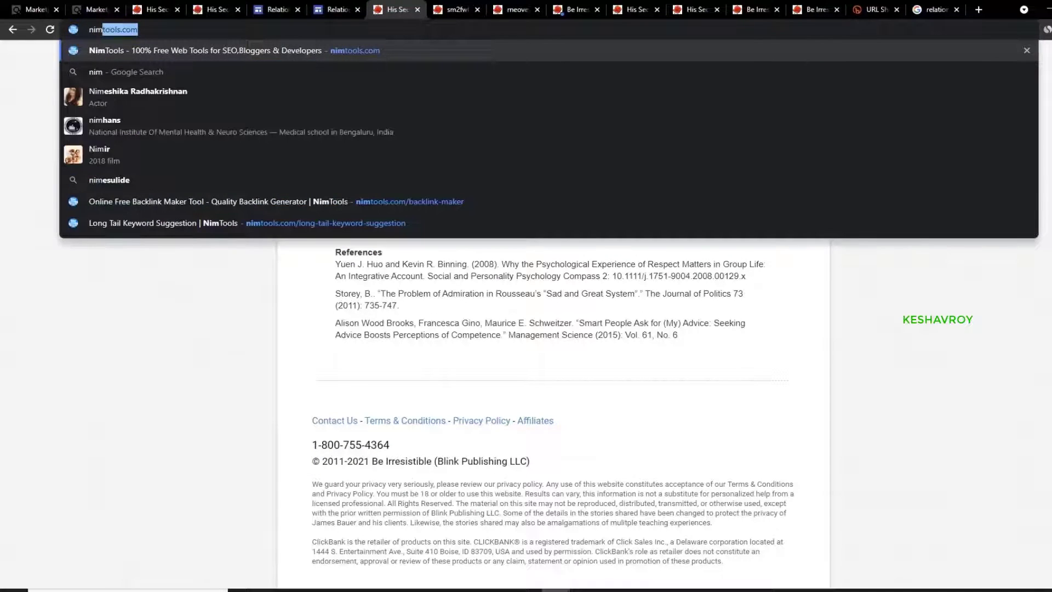
pyautogui.press('Return')
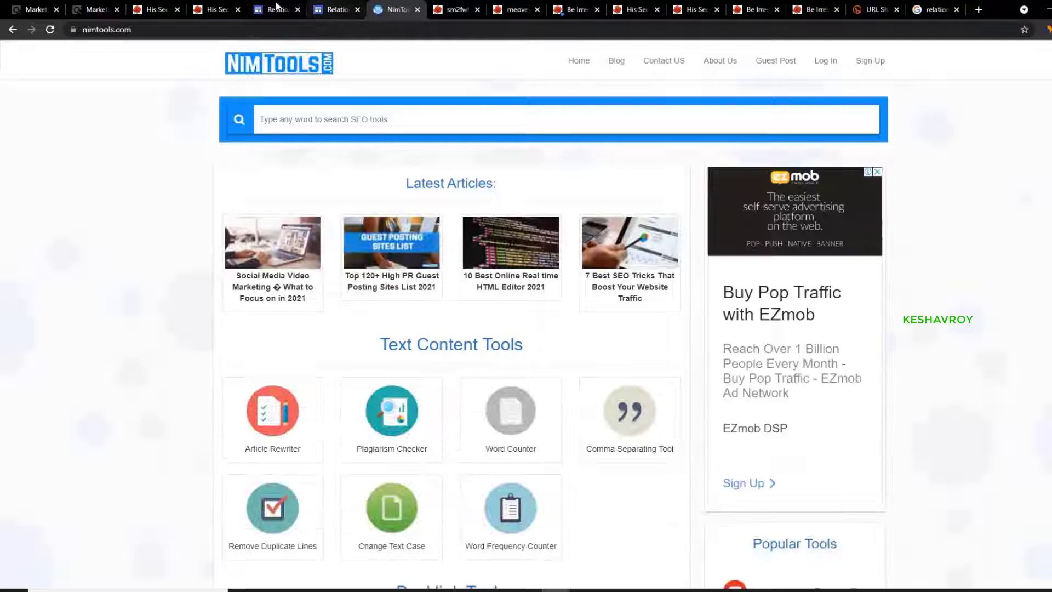
pyautogui.scroll(-3, 347, 94)
pyautogui.scroll(2, 346, 95)
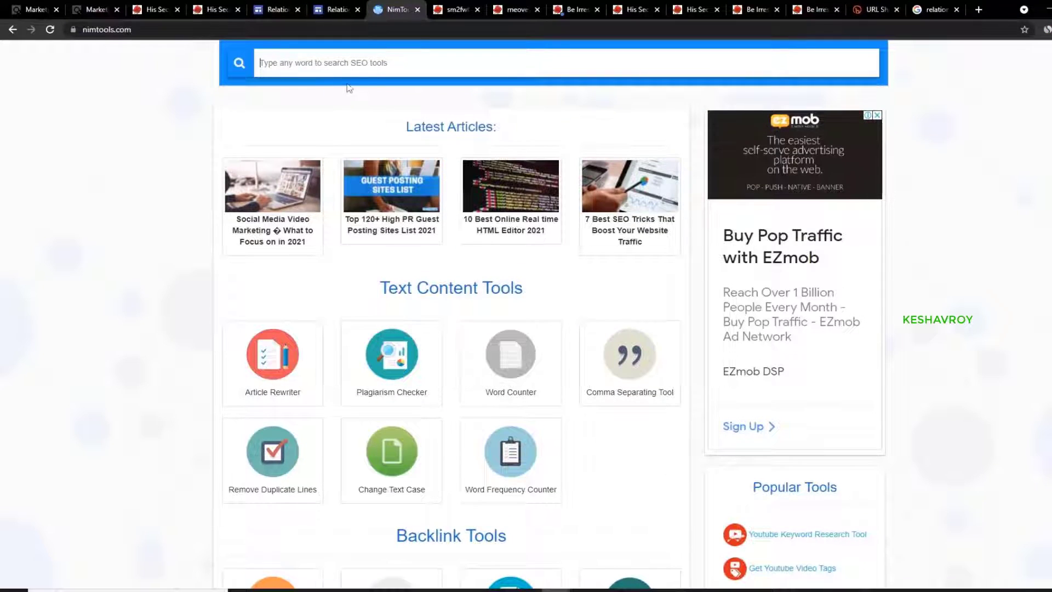
pyautogui.write('ping')
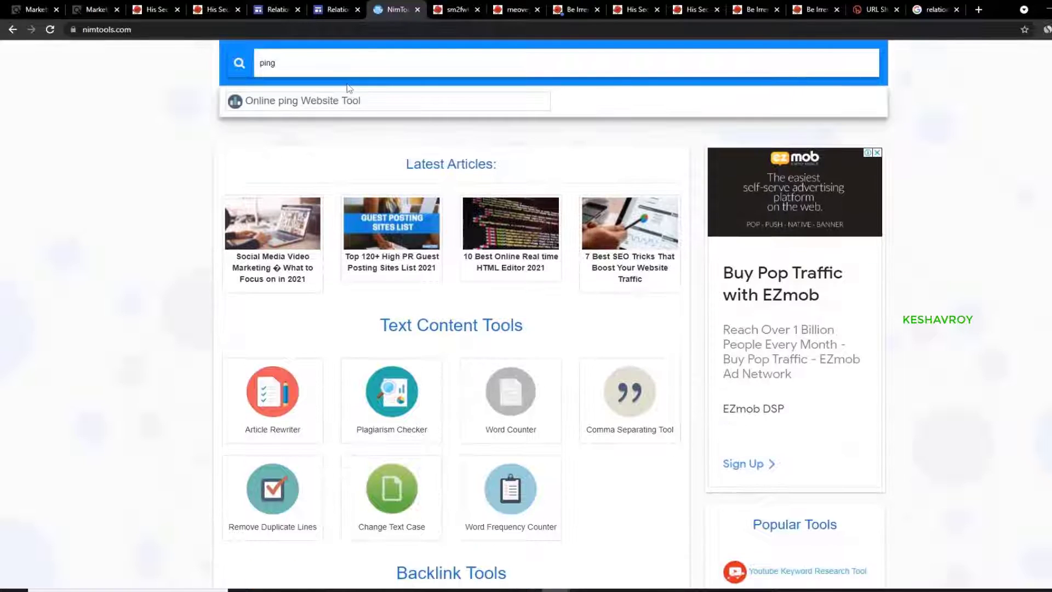
pyautogui.click(347, 102)
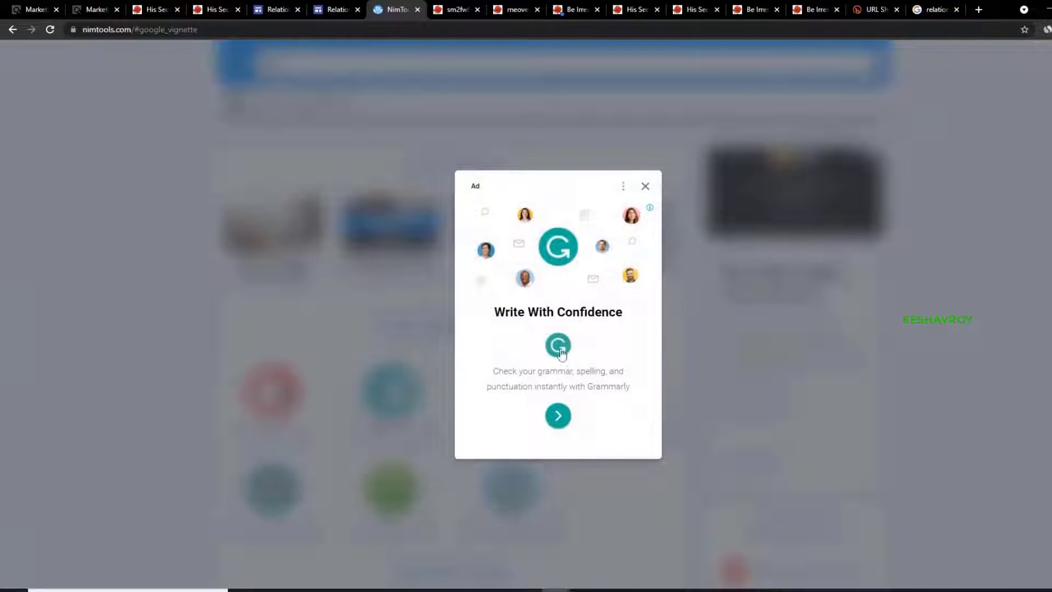
pyautogui.click(646, 187)
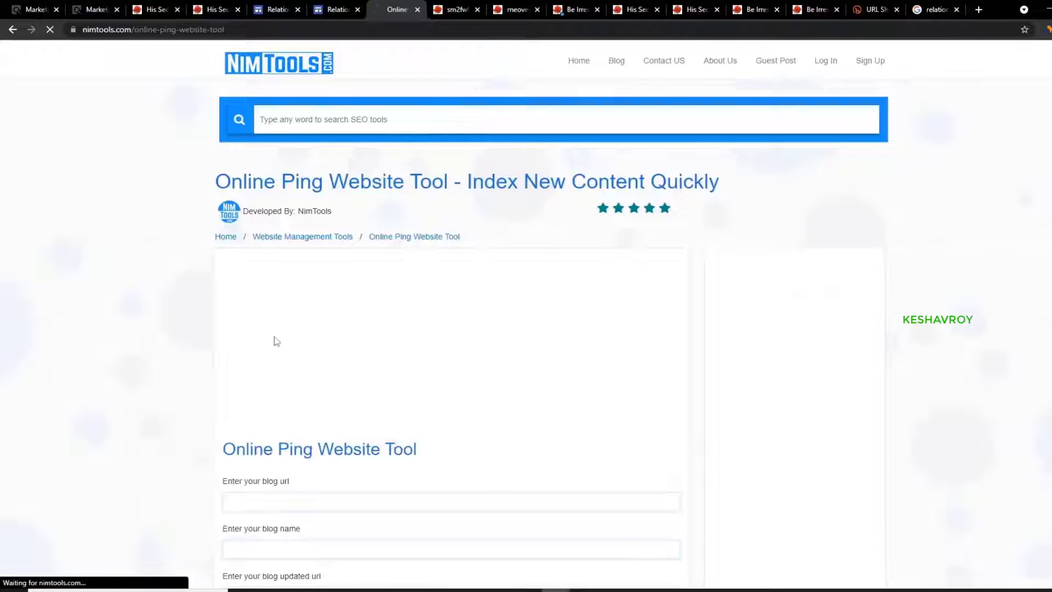
pyautogui.scroll(-2, 296, 373)
pyautogui.click(299, 389)
pyautogui.click(235, 432)
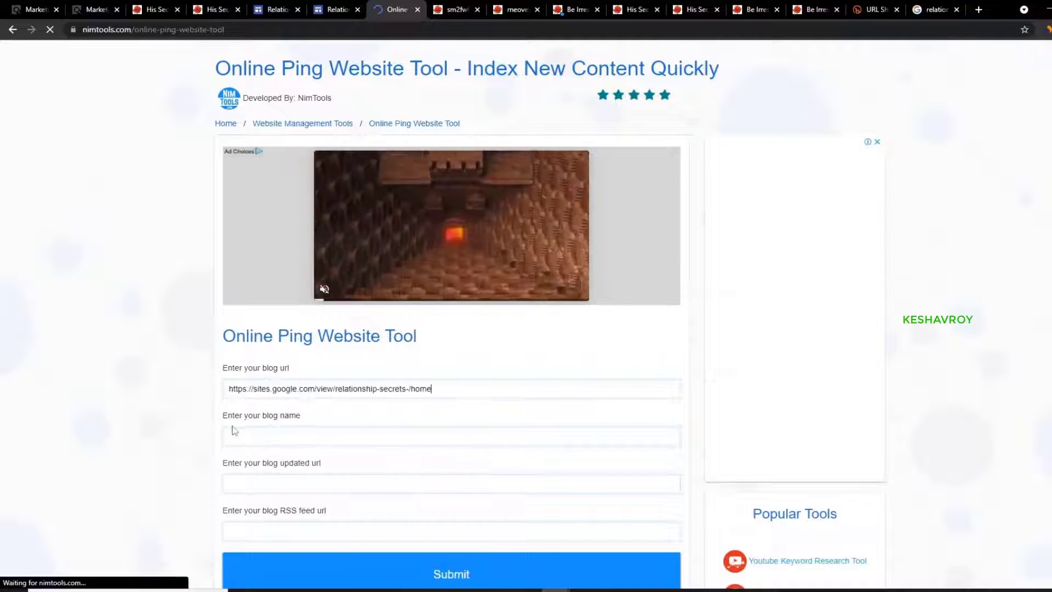
pyautogui.scroll(-2, 290, 247)
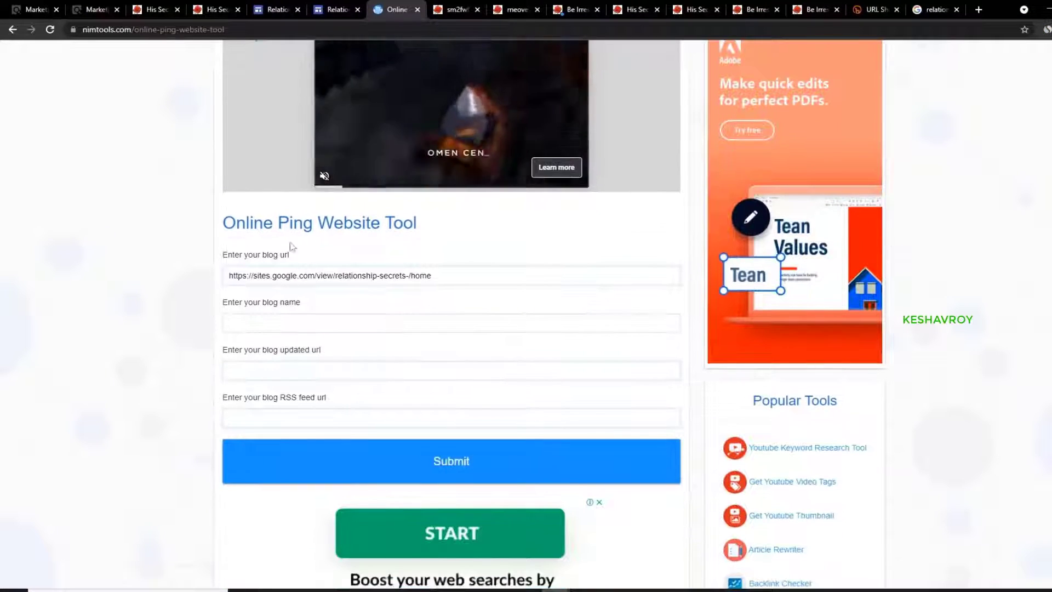
# - Enter "Relationship Secretes that really works" as the blog name
pyautogui.press('Tab')
pyautogui.write('Relati')
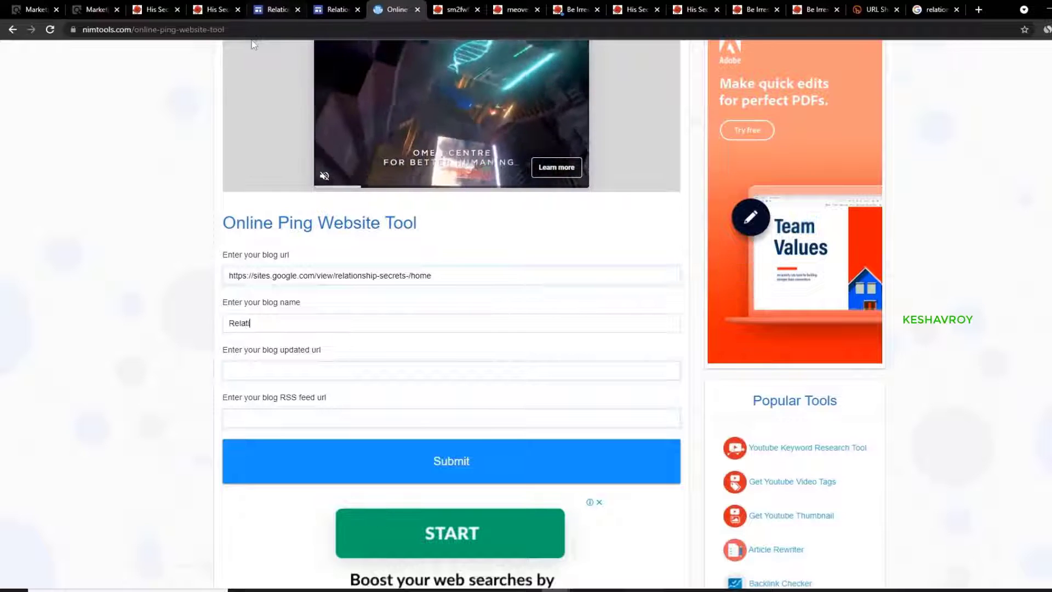
pyautogui.write('onship')
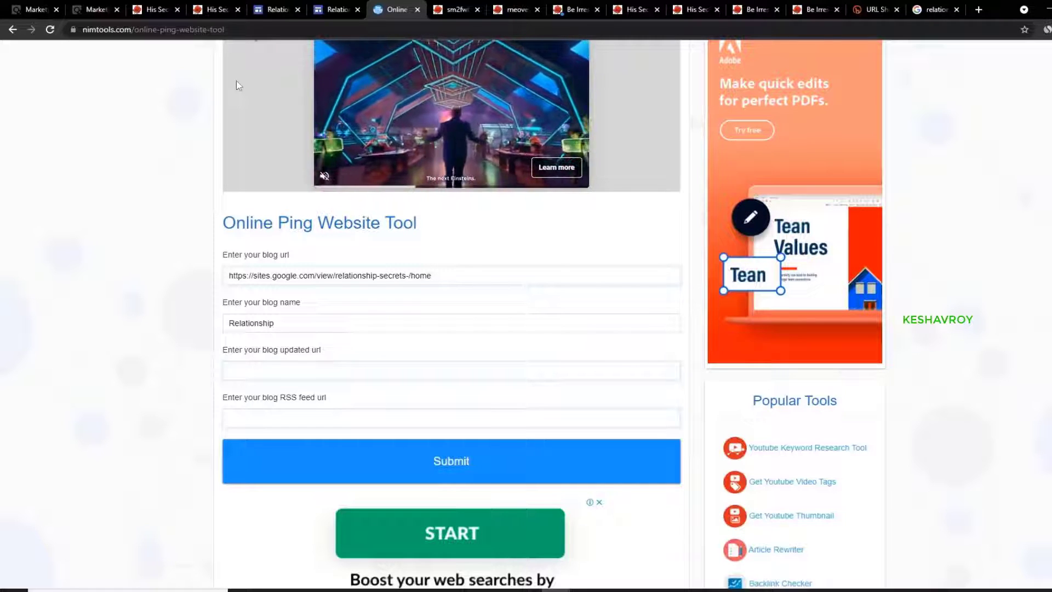
pyautogui.write('Secret')
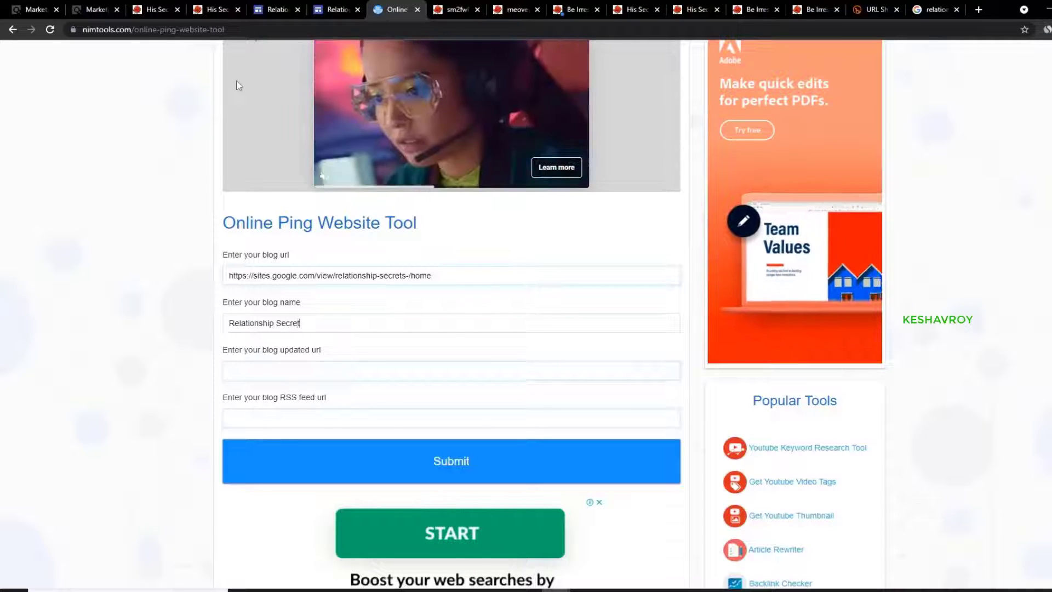
pyautogui.write('es ')
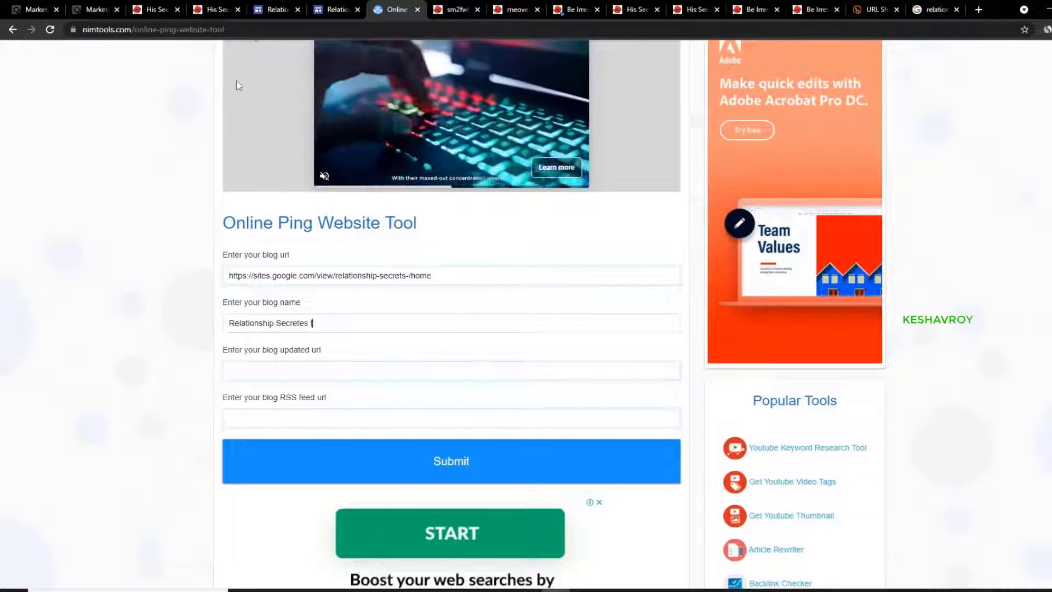
pyautogui.write('thhe')
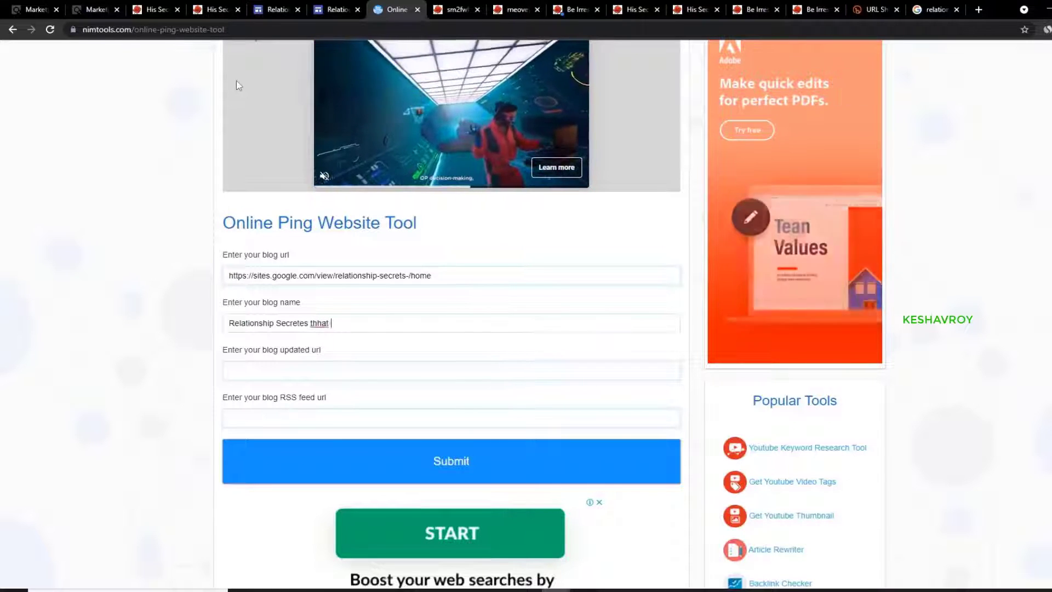
pyautogui.press('BackSpace')
pyautogui.press('BackSpace')
pyautogui.write('a')
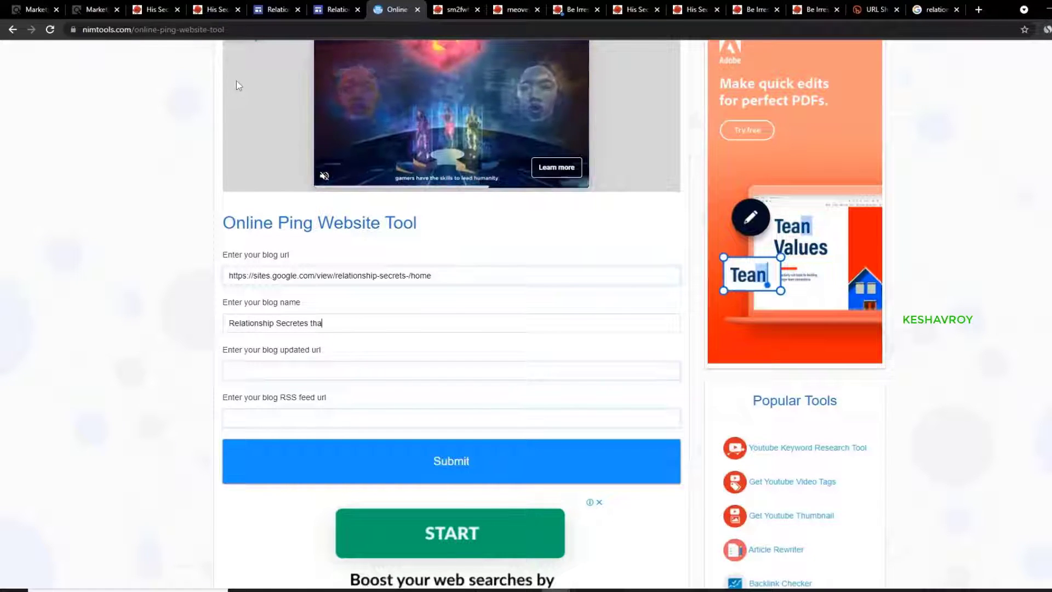
pyautogui.write('t really works')
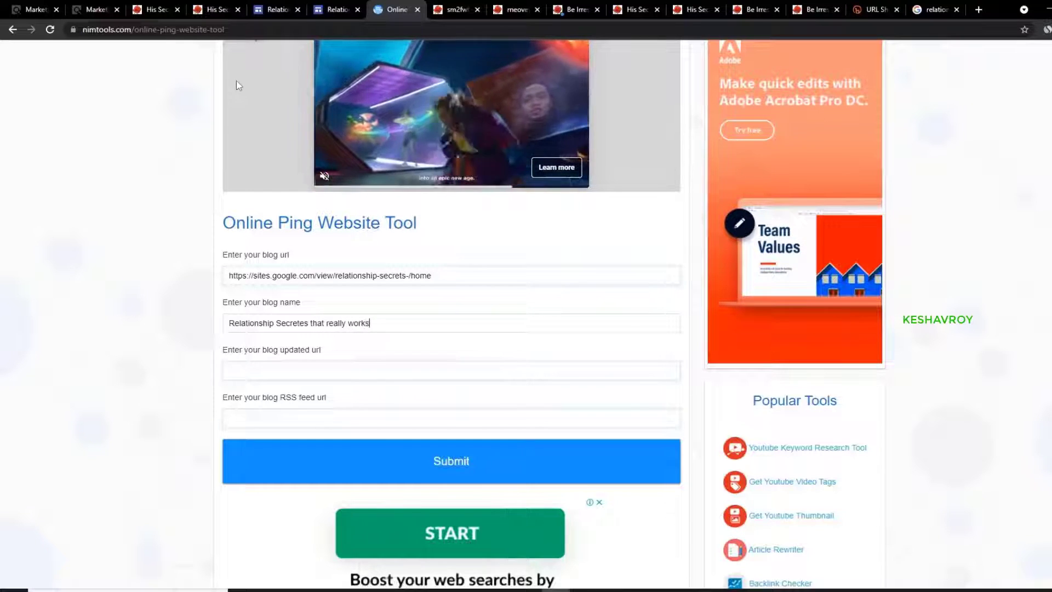
pyautogui.press('Tab')
pyautogui.hotkey('ctrl', 'v')
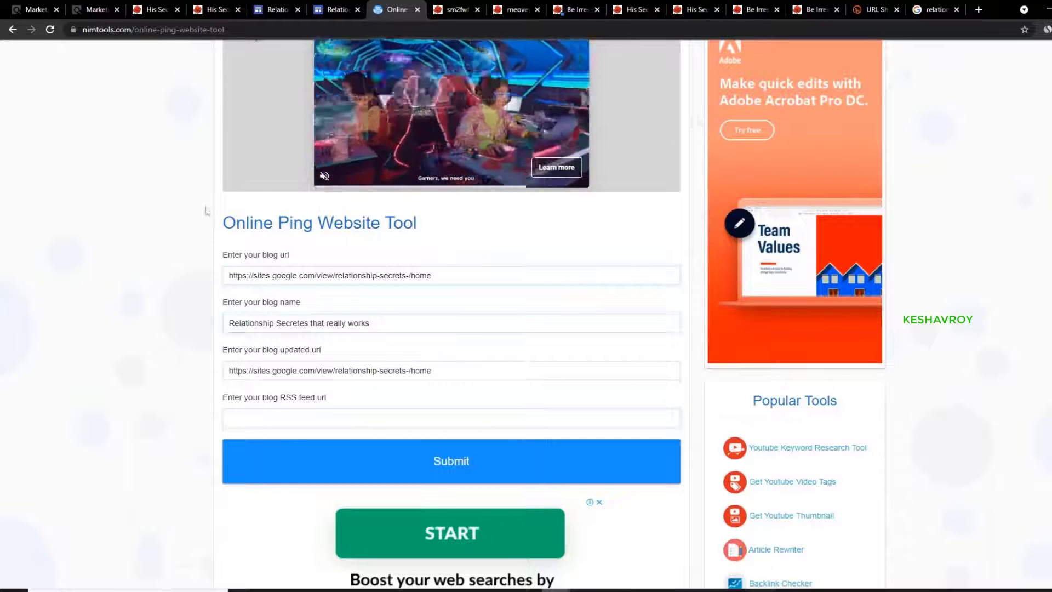
pyautogui.write('https://sites.google.com/view/relationship-secrets-/home')
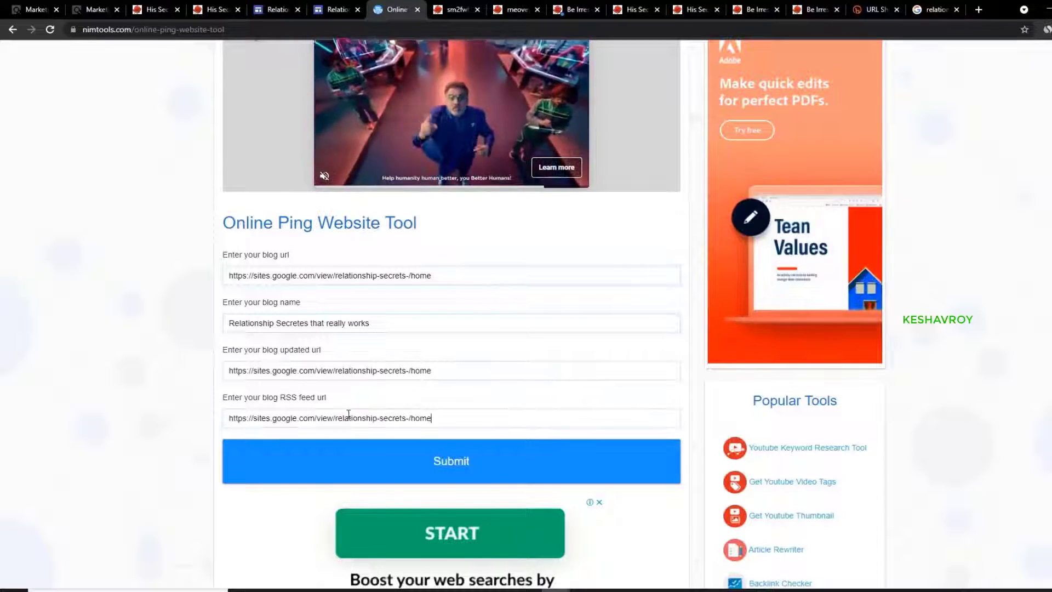
# - Submit the form to ping the site and look through the ping server list and the rest of the page
pyautogui.click(358, 457)
pyautogui.scroll(-8, 471, 503)
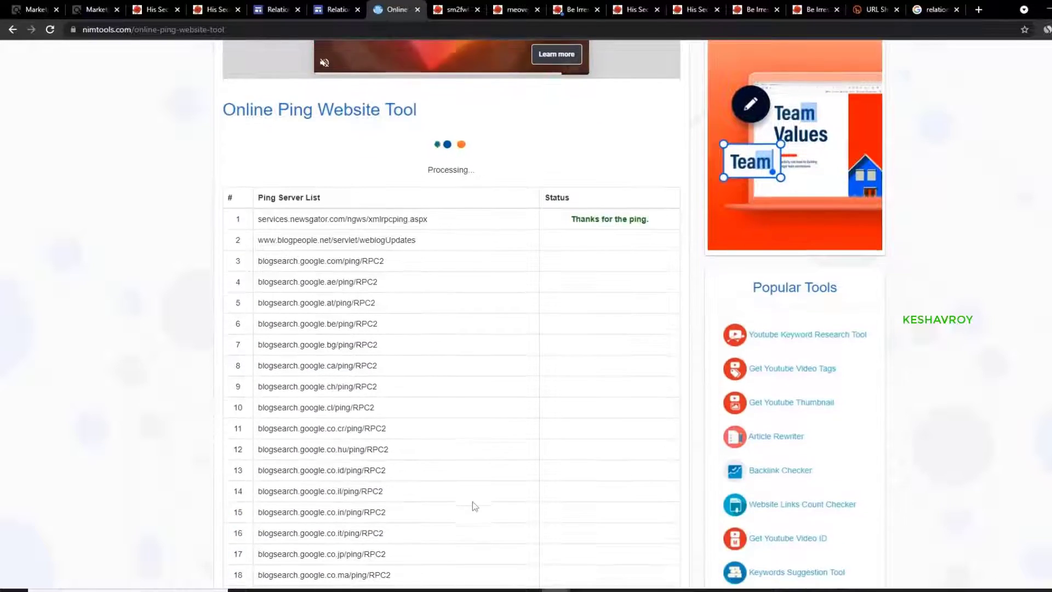
pyautogui.scroll(3, 515, 463)
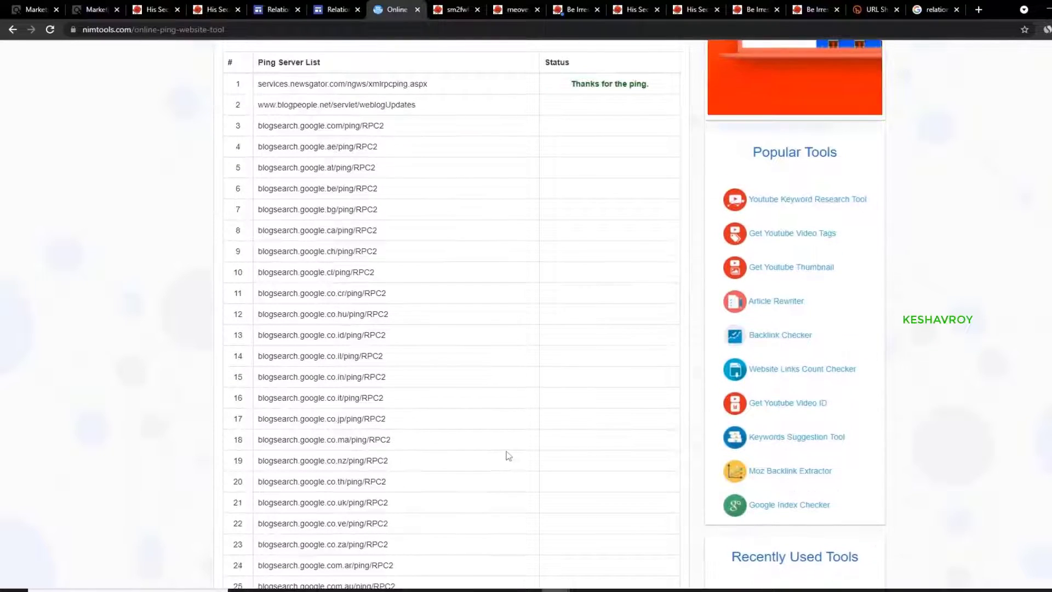
pyautogui.scroll(2, 723, 421)
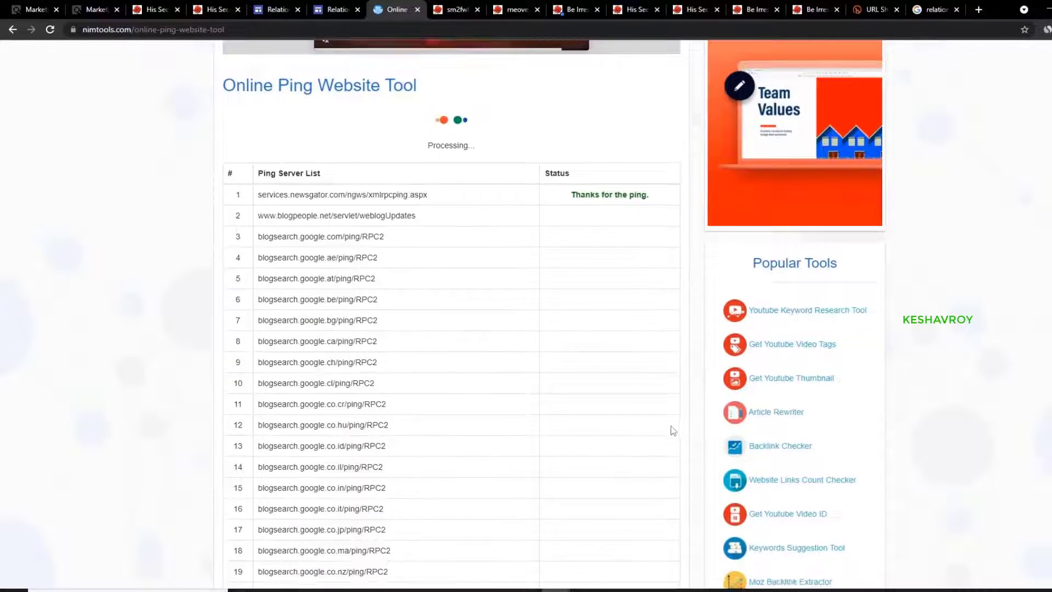
pyautogui.scroll(-10, 630, 455)
pyautogui.scroll(-10, 498, 471)
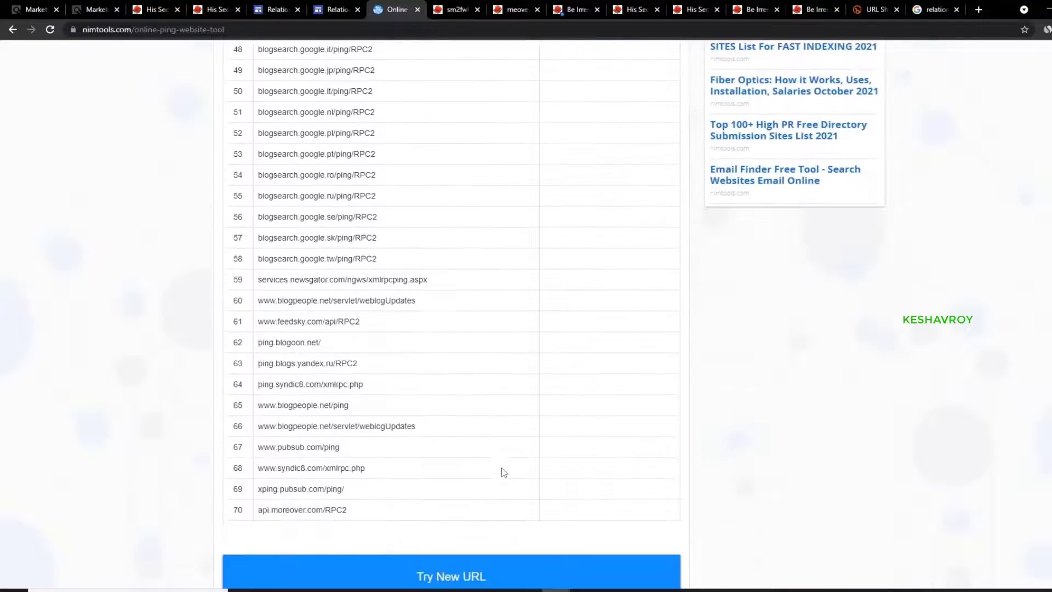
pyautogui.scroll(-4, 504, 468)
pyautogui.scroll(-8, 520, 448)
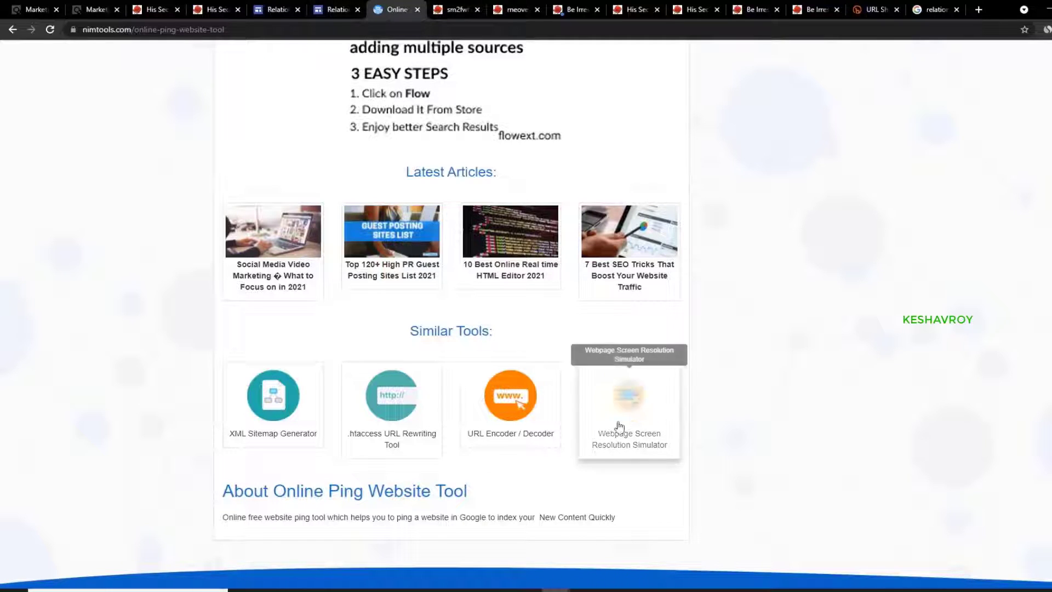
pyautogui.rightClick(658, 417)
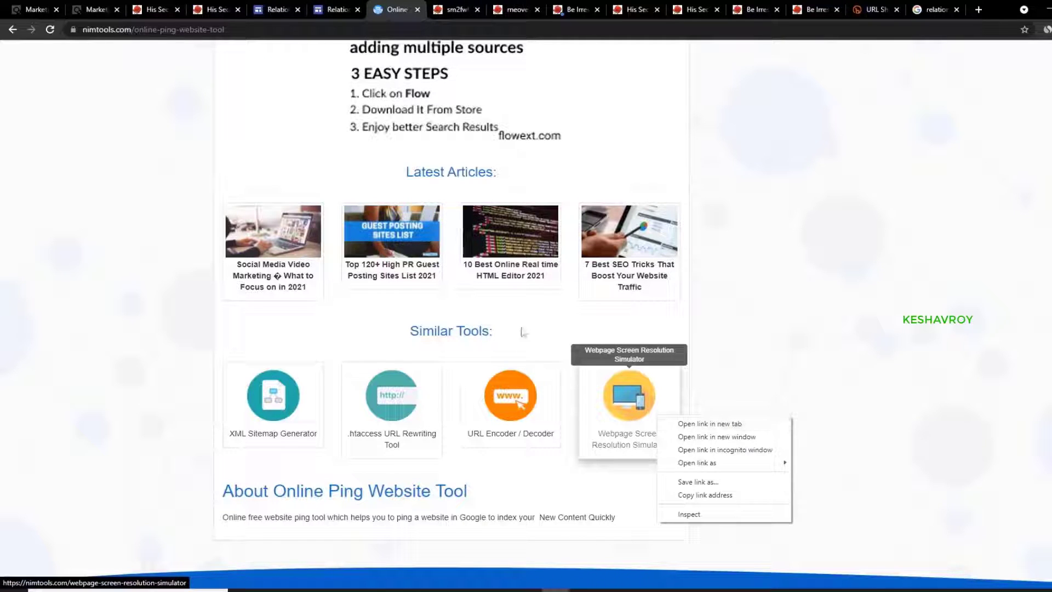
pyautogui.click(719, 423)
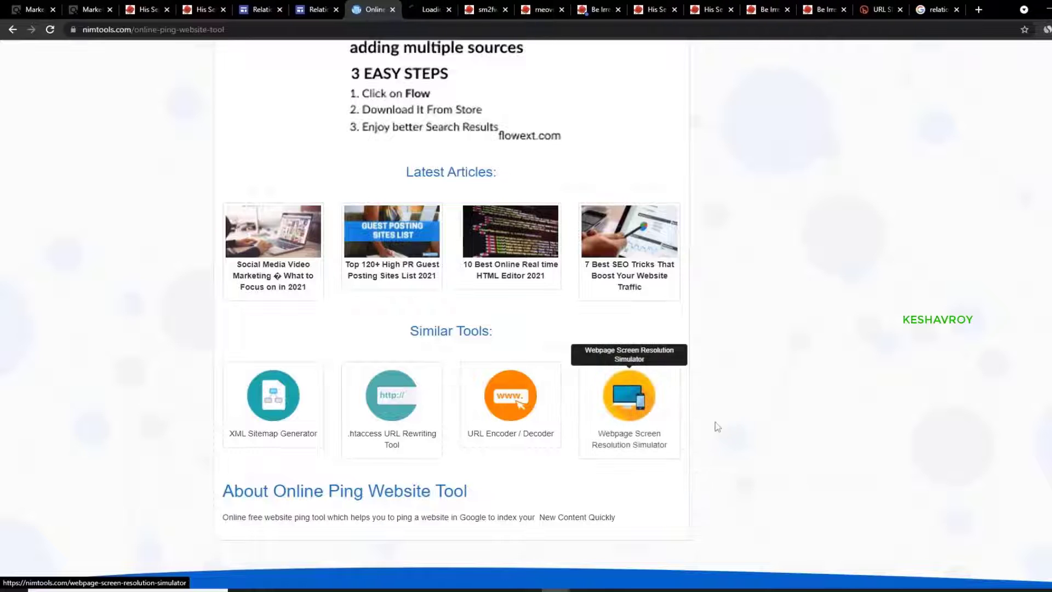
pyautogui.click(424, 5)
pyautogui.click(317, 501)
pyautogui.write('https://sites.google.com/view/relationship-secrets-/home')
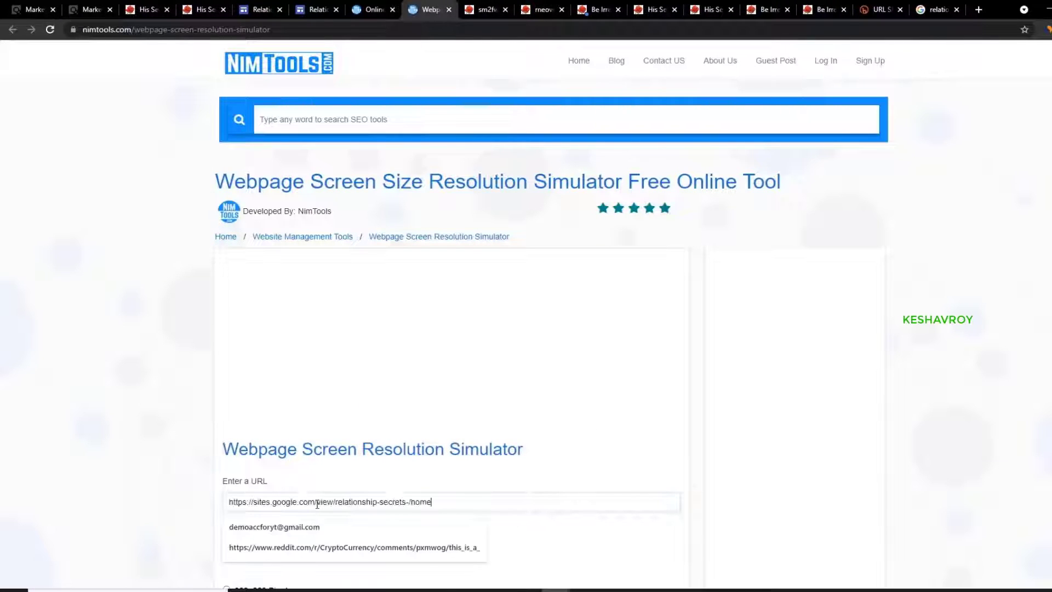
# - Check the page at 1024x768 pixels, look through the preview as far as the Add To Cart section, and close it
pyautogui.scroll(-3, 316, 503)
pyautogui.scroll(-5, 274, 418)
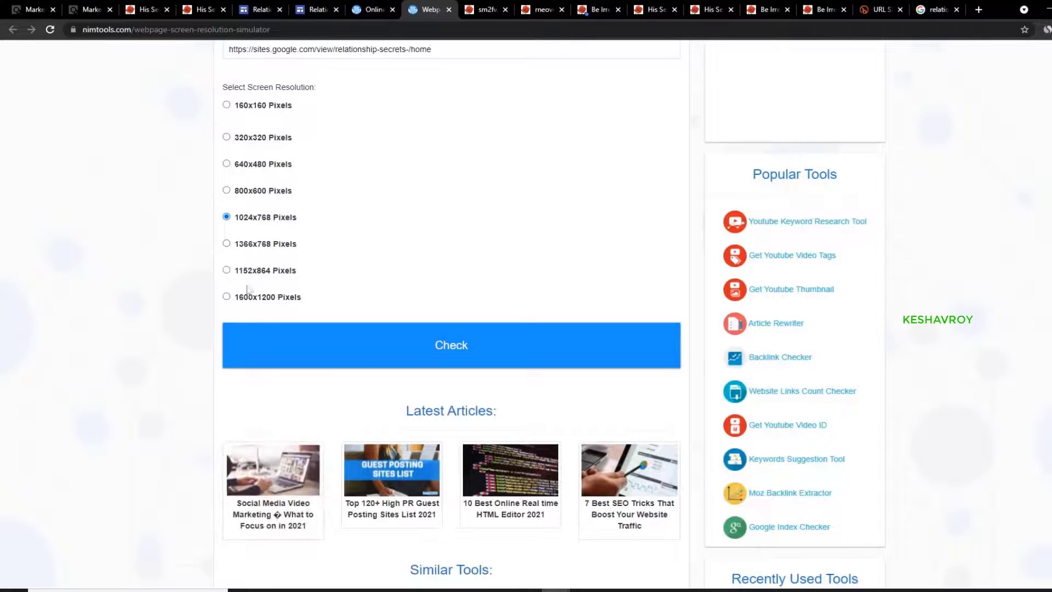
pyautogui.click(270, 341)
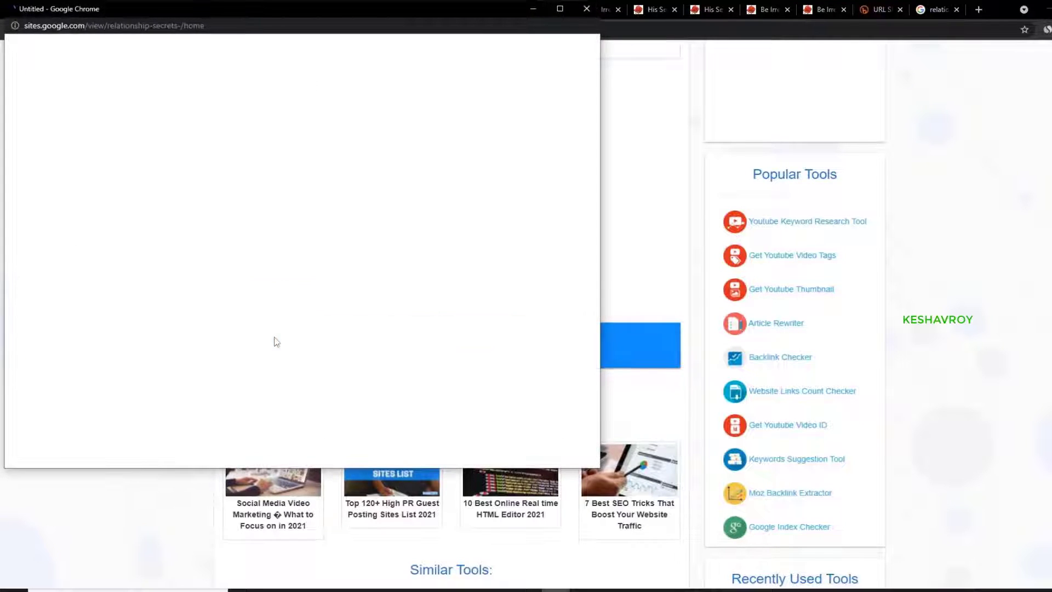
pyautogui.scroll(-15, 260, 272)
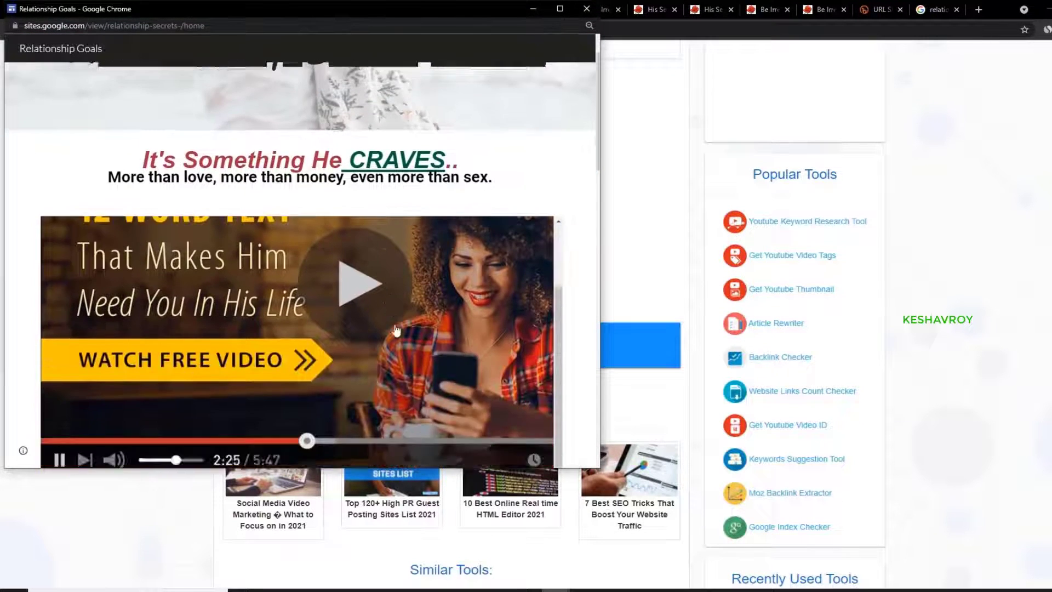
pyautogui.scroll(-8, 327, 381)
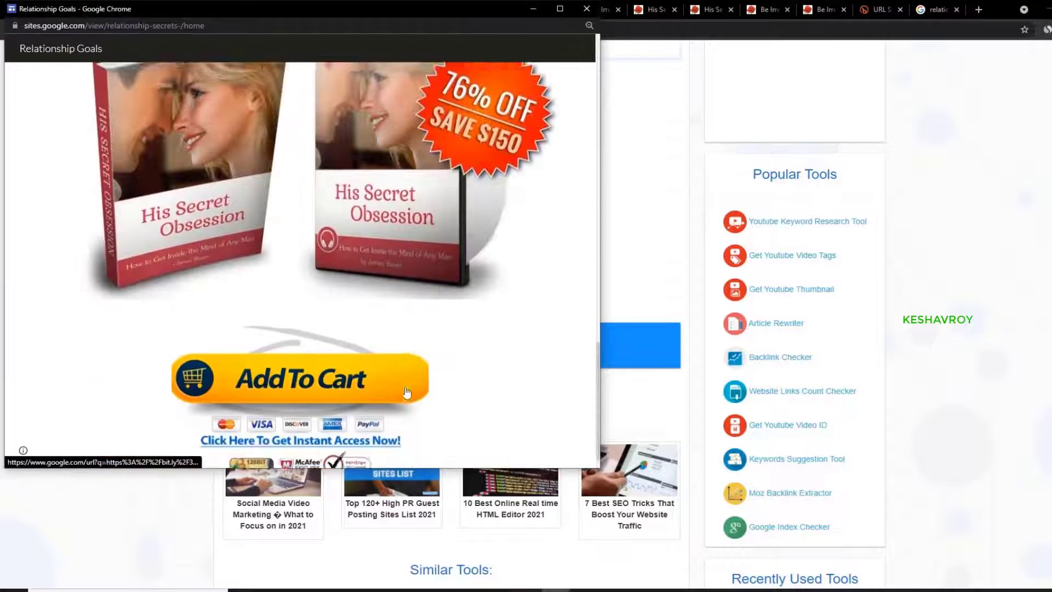
pyautogui.click(587, 9)
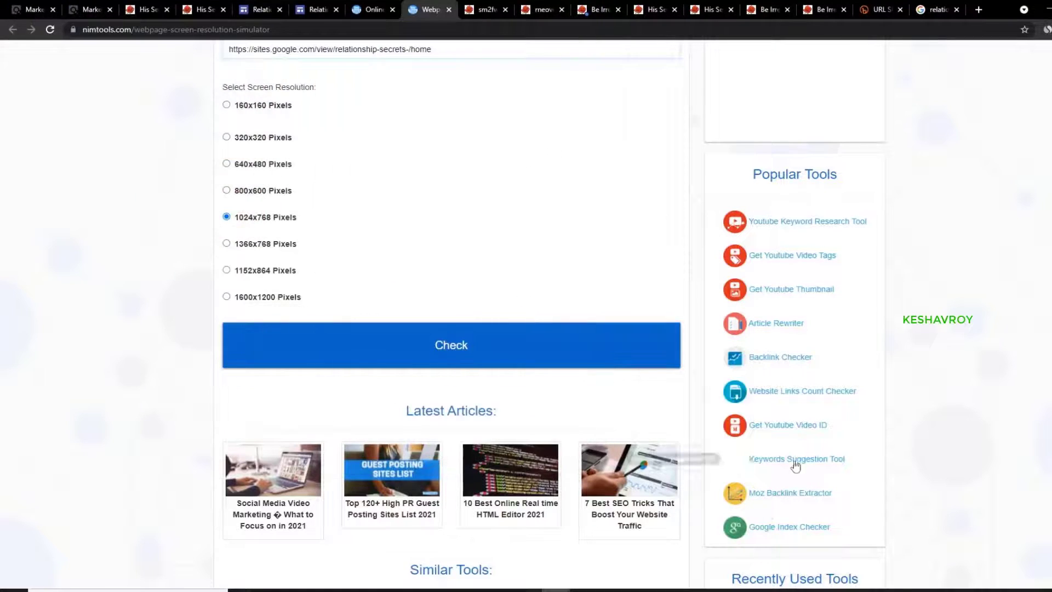
pyautogui.scroll(1, 822, 482)
pyautogui.scroll(-2, 705, 360)
pyautogui.scroll(3, 705, 360)
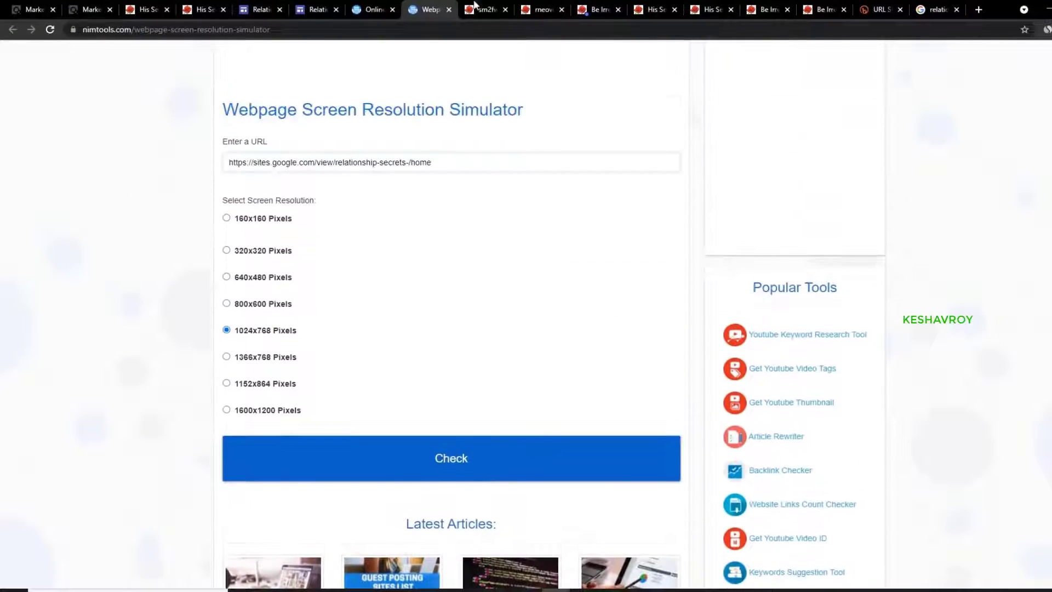
pyautogui.click(427, 29)
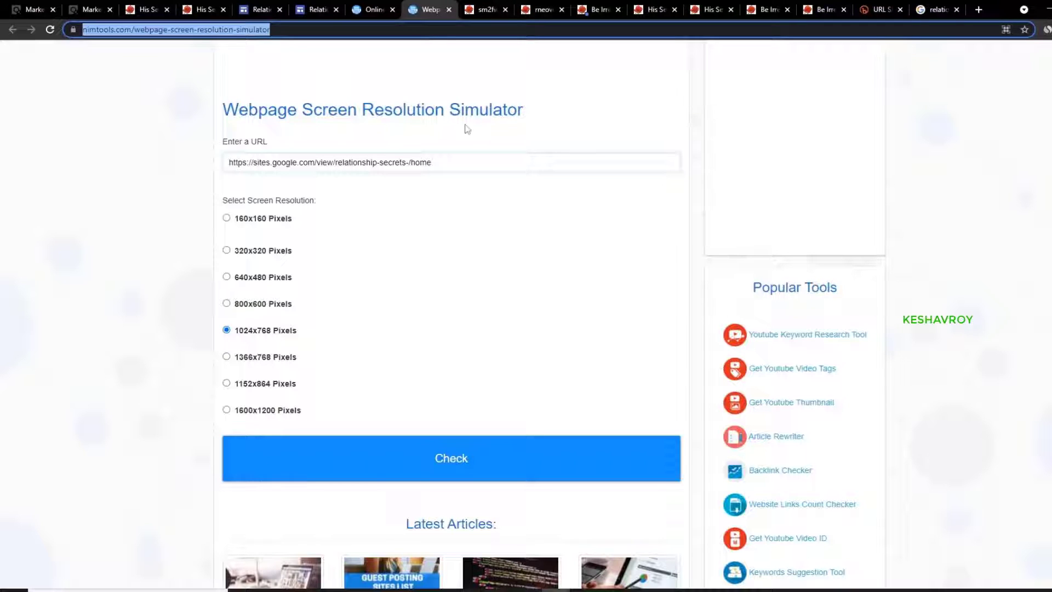
pyautogui.write('ba')
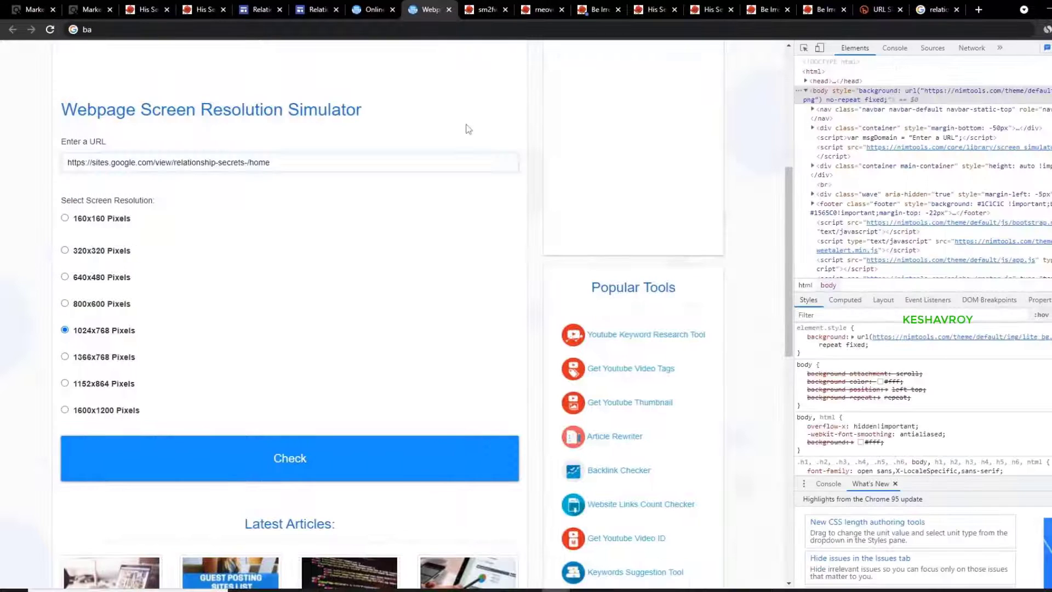
pyautogui.press('F12')
pyautogui.scroll(5, 158, 520)
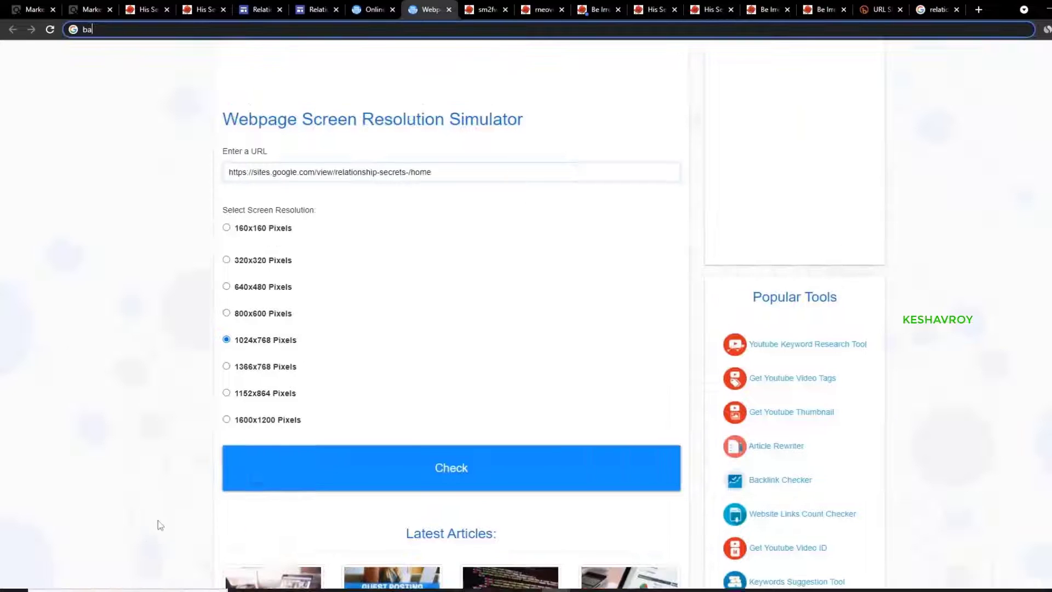
# - Try to search the site's SEO tools for "backlink"
pyautogui.click(318, 75)
pyautogui.write('b')
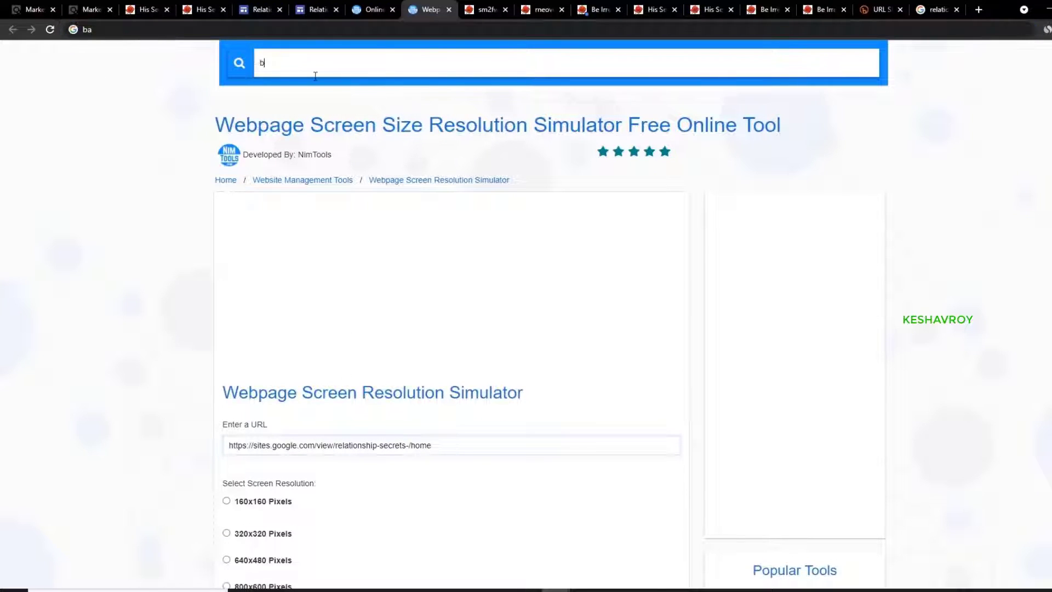
pyautogui.write('acklink')
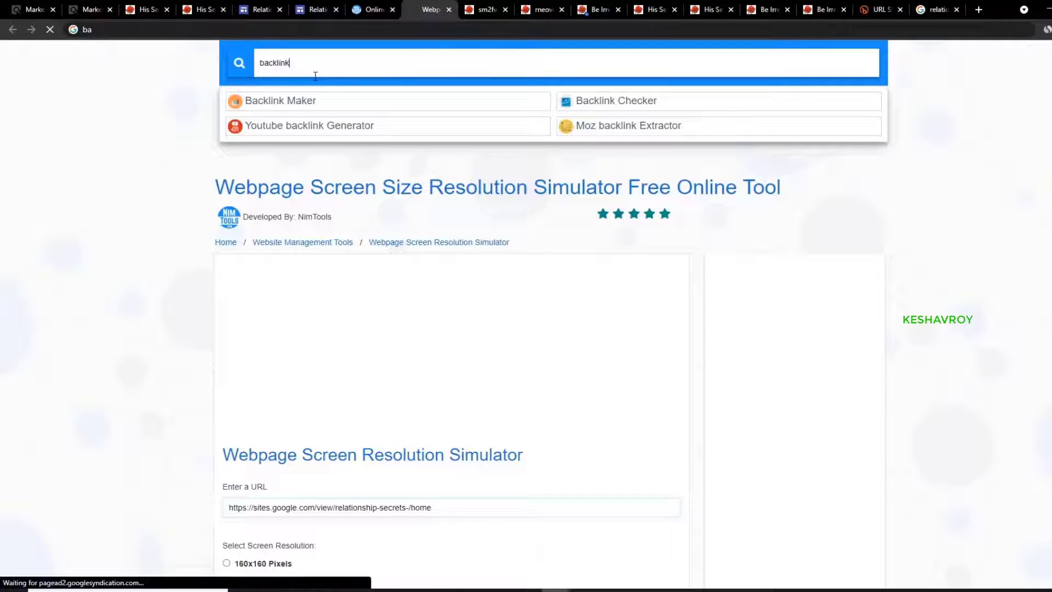
pyautogui.press('Return')
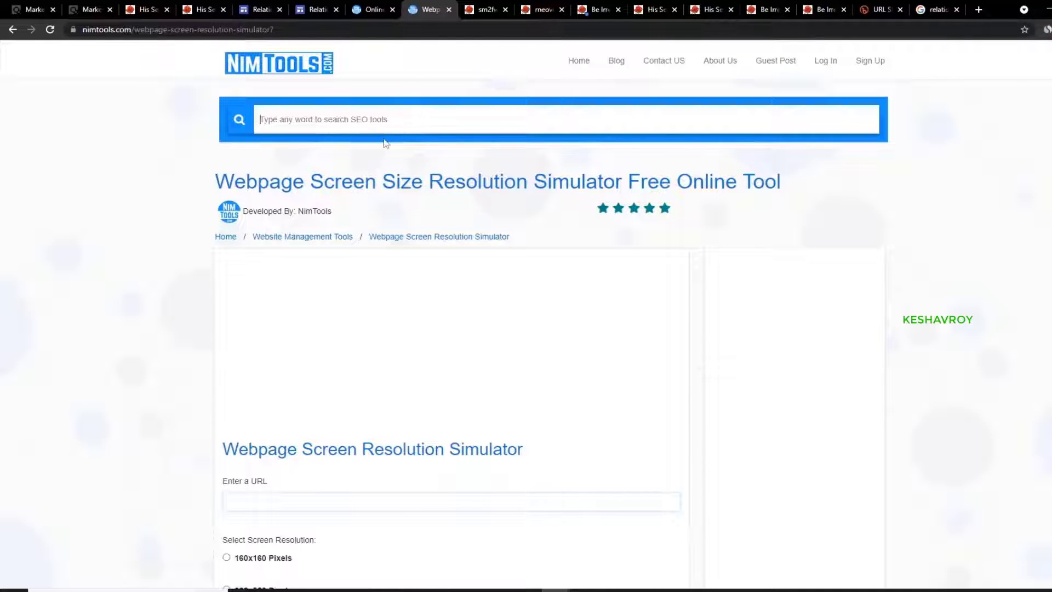
# - Search the SEO tools for "ba" and open the Backlink Maker
pyautogui.write('bs')
pyautogui.press('BackSpace')
pyautogui.write('av')
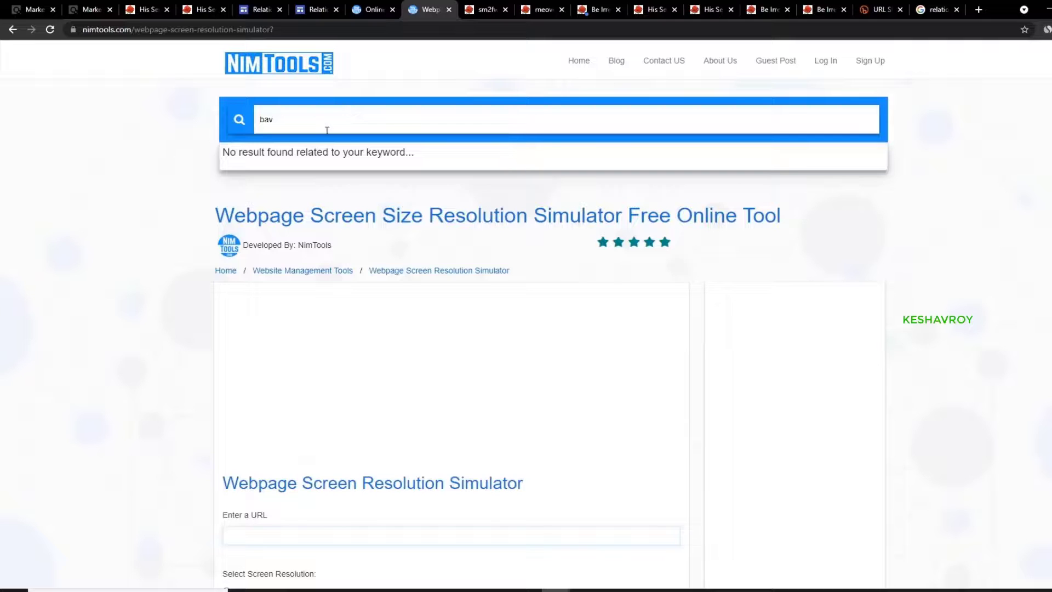
pyautogui.press('BackSpace')
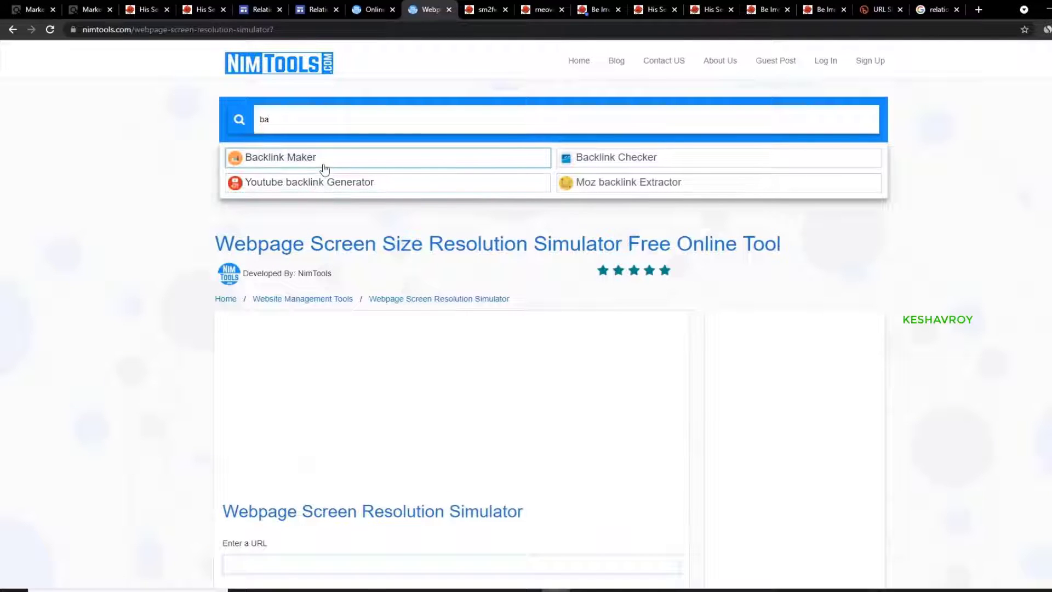
pyautogui.click(324, 165)
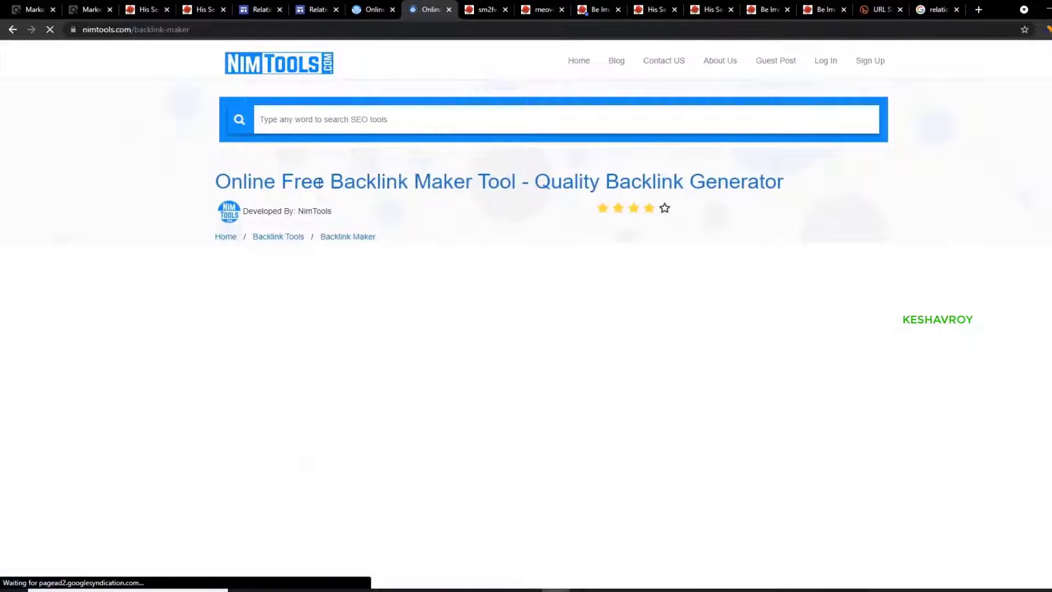
pyautogui.scroll(-1, 321, 484)
pyautogui.click(336, 445)
pyautogui.write('https://sites.google.com/view/relationship-secrets-/home')
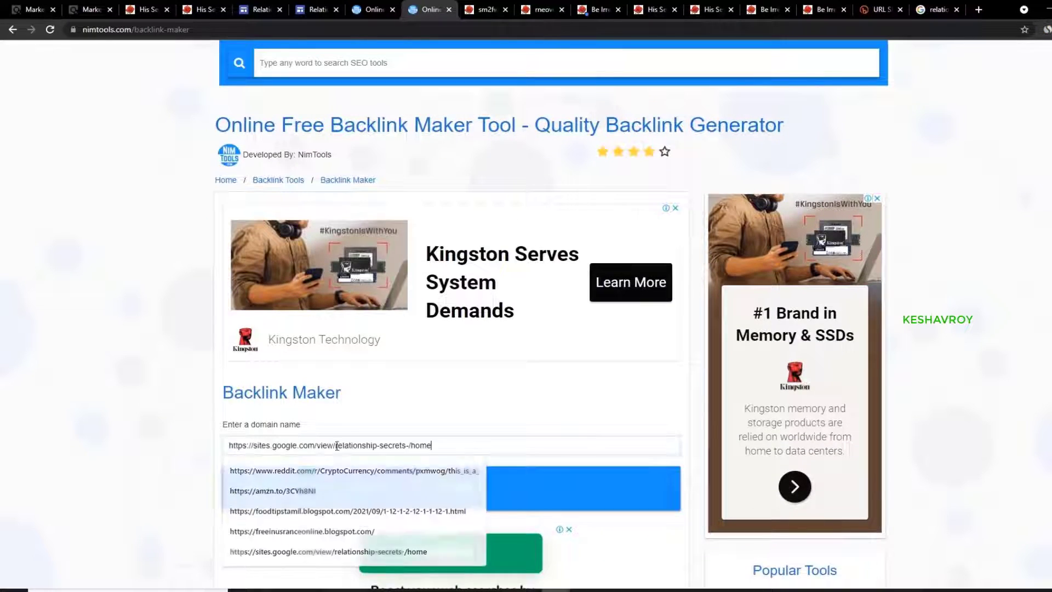
pyautogui.click(345, 481)
pyautogui.scroll(-7, 557, 368)
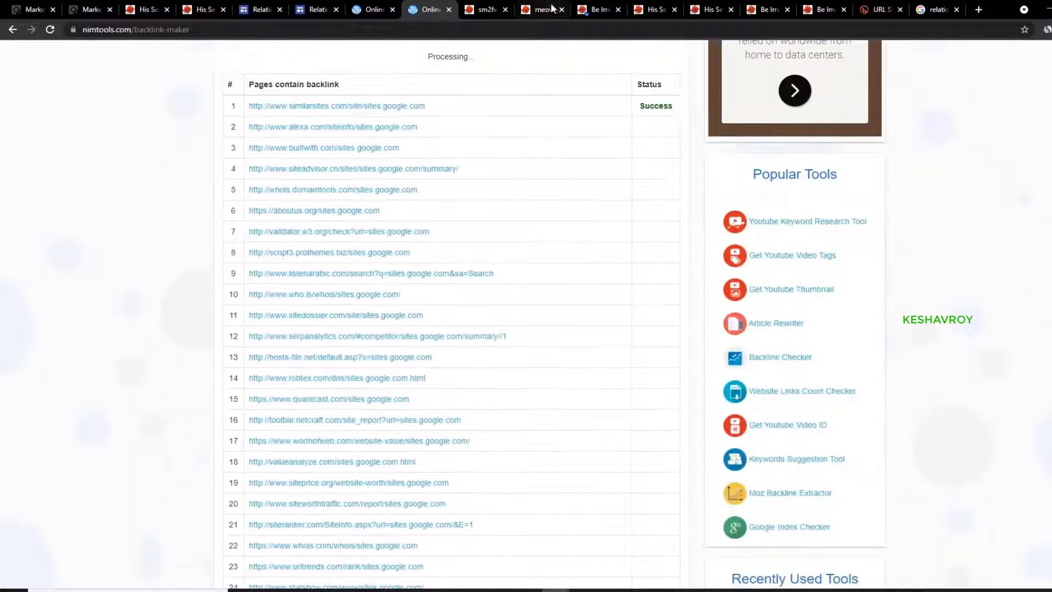
# - Reuse the Add To Cart image's tab to search Google for INDEXKING and open the IndexKings site
pyautogui.click(484, 10)
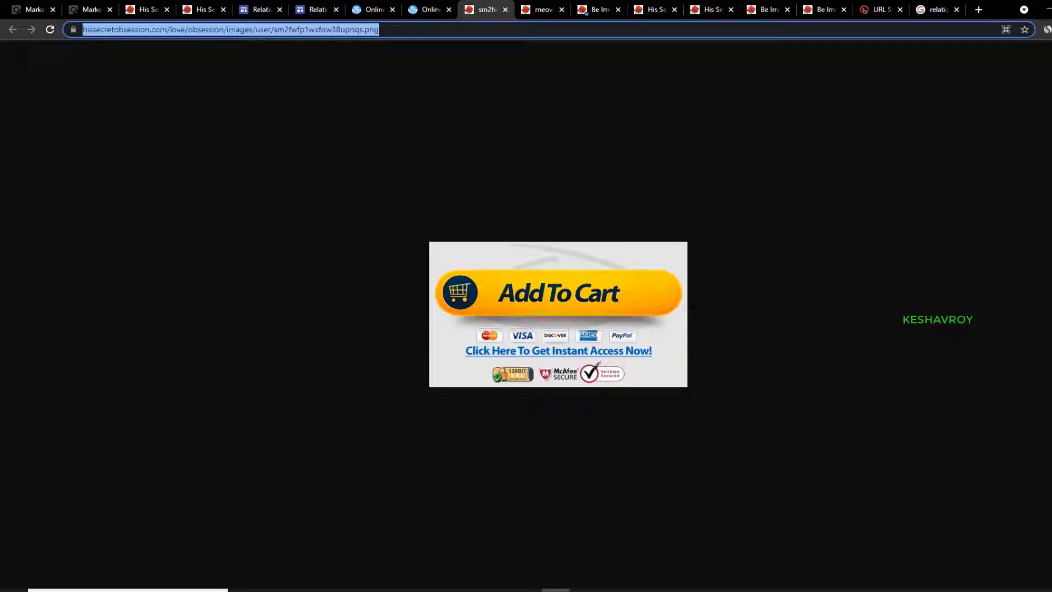
pyautogui.write('indexk')
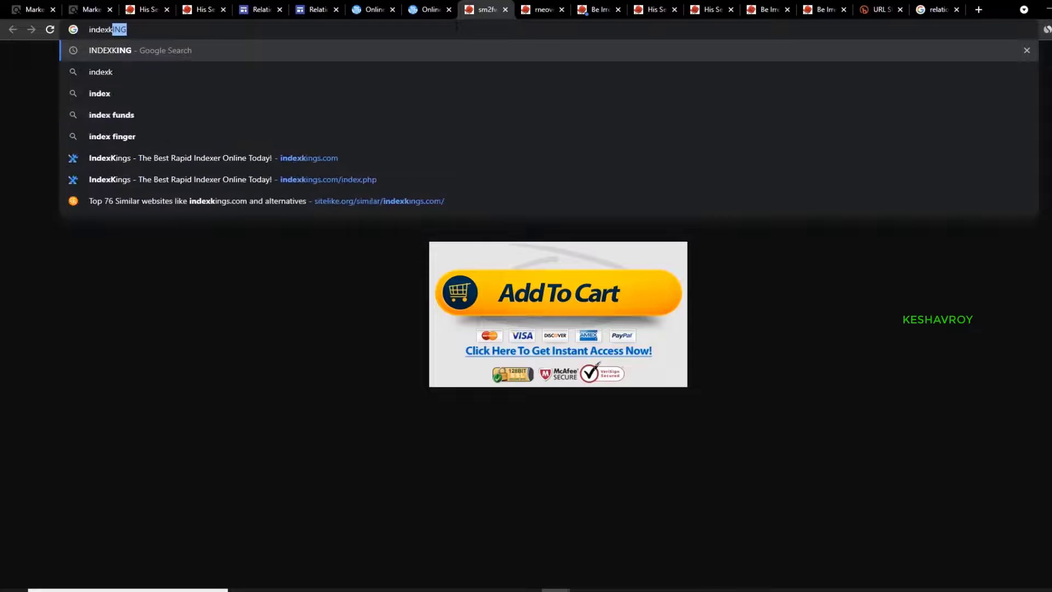
pyautogui.press('Return')
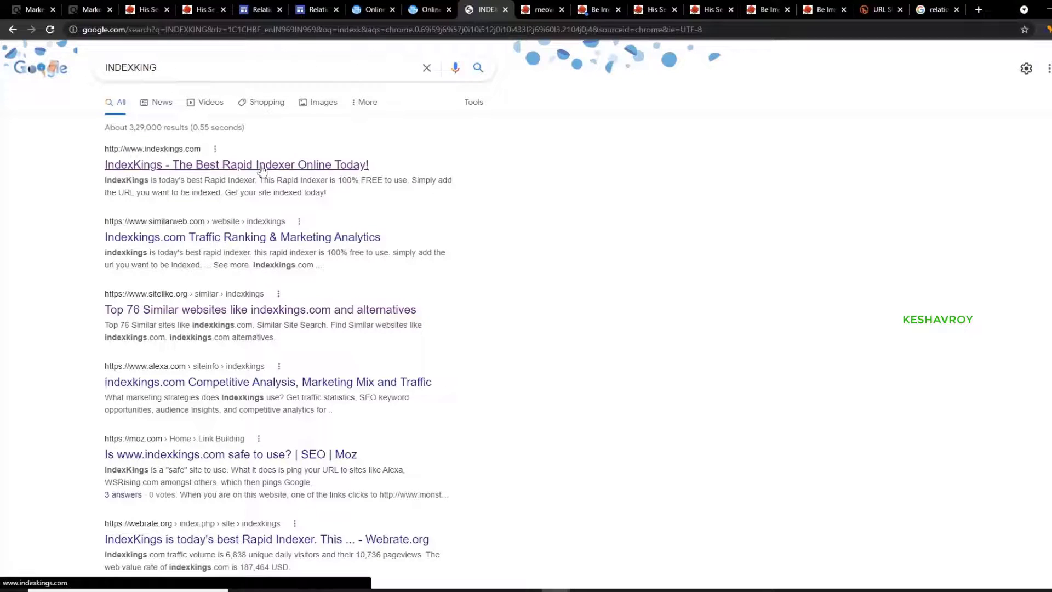
pyautogui.click(262, 165)
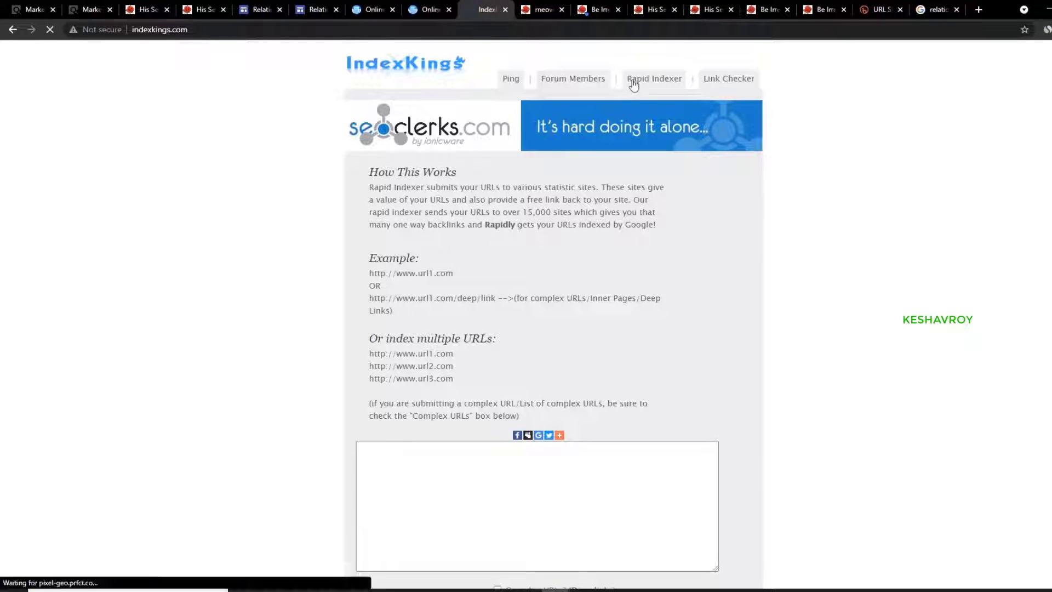
pyautogui.click(514, 404)
pyautogui.write('https://sites.google.com/view/relationship-secrets-/home')
pyautogui.scroll(-3, 568, 491)
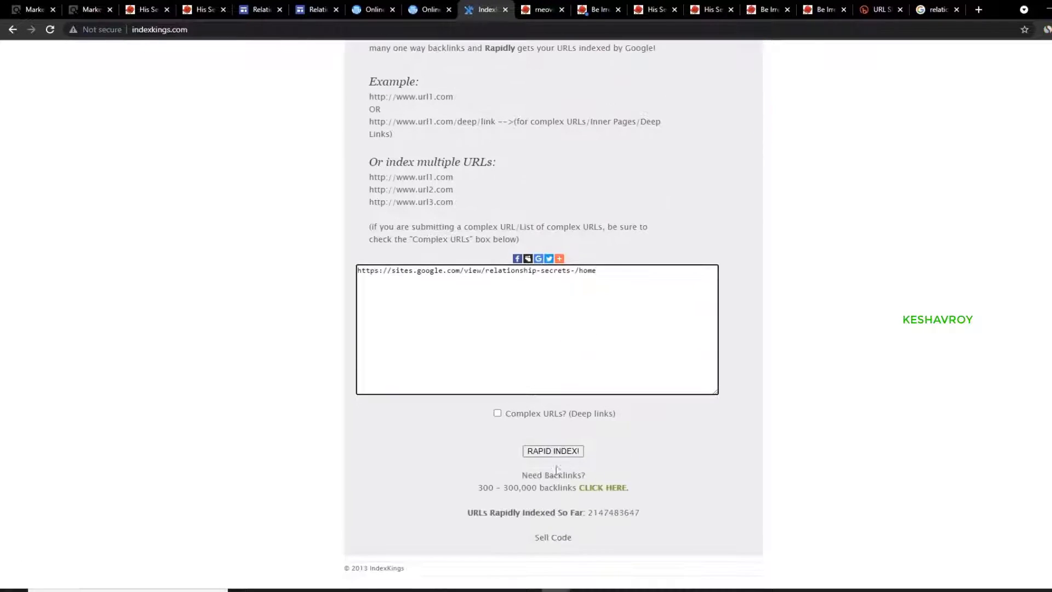
pyautogui.click(552, 449)
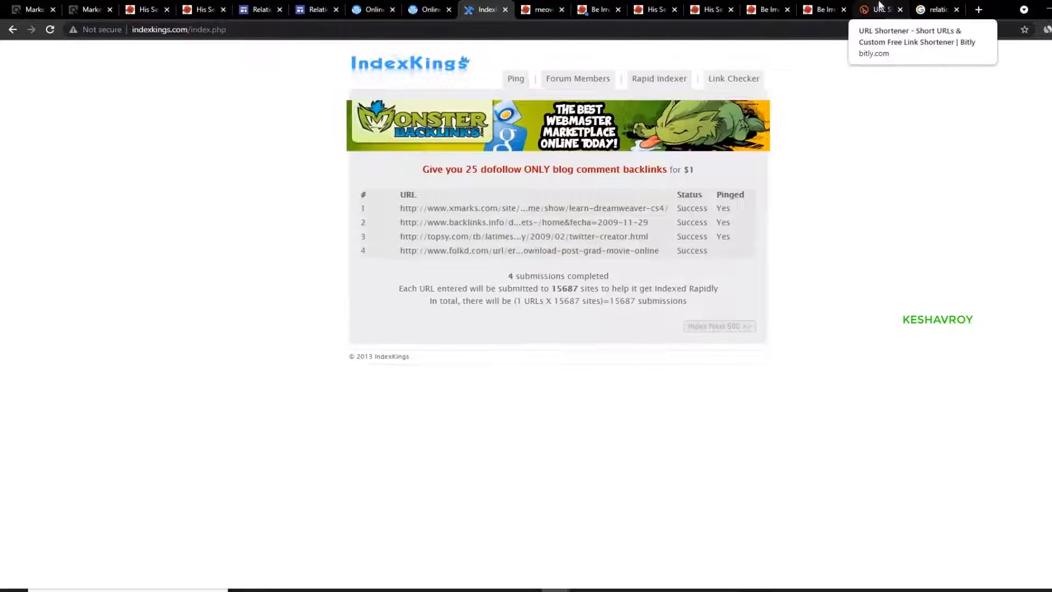
# - Switch to Pinterest's new personal account form and continue with the suggested Google account
pyautogui.click(879, 9)
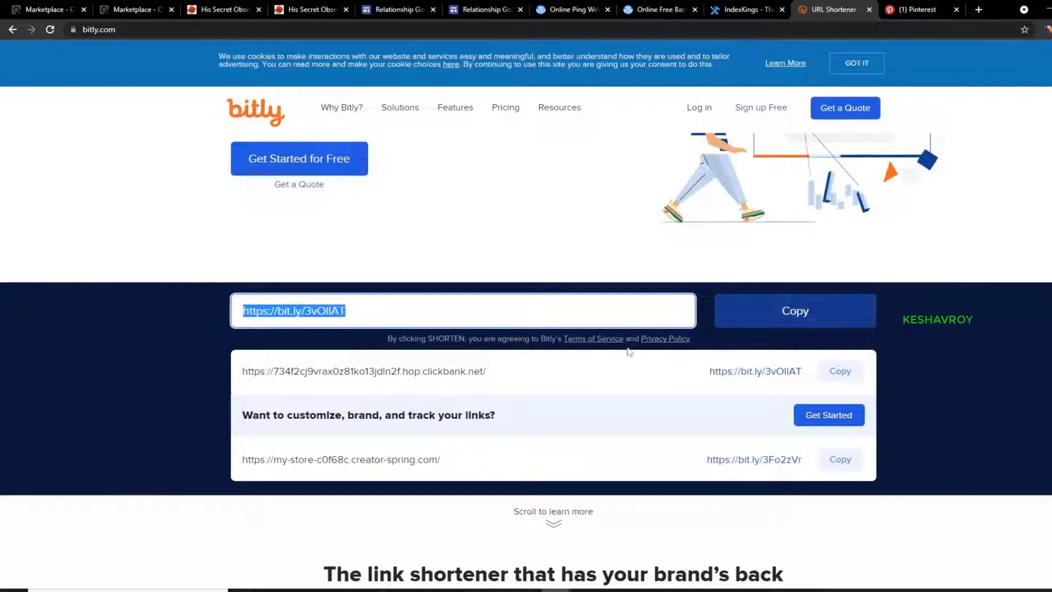
pyautogui.click(916, 9)
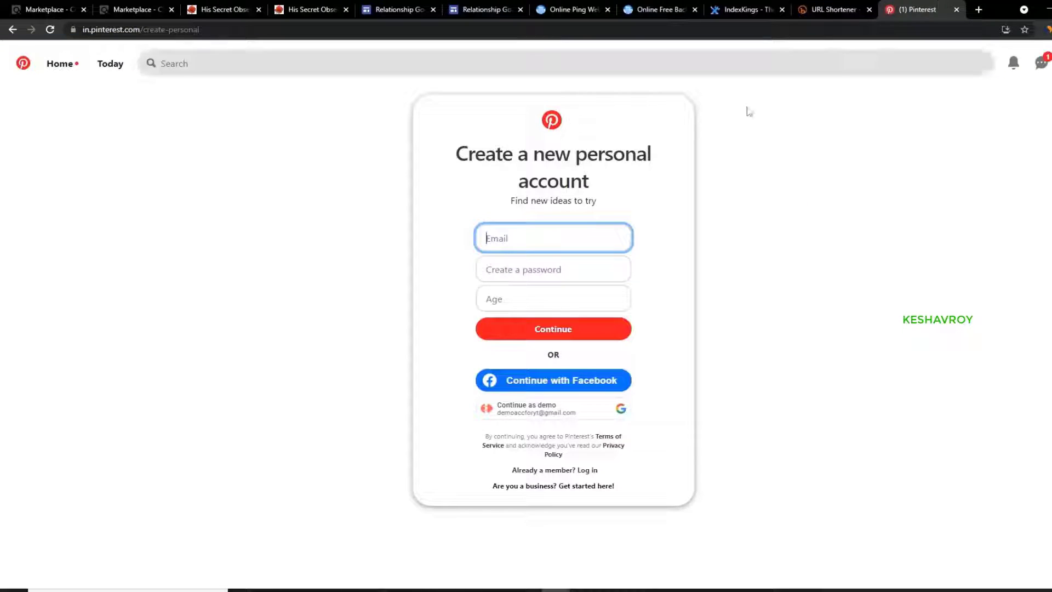
pyautogui.click(521, 411)
pyautogui.click(525, 322)
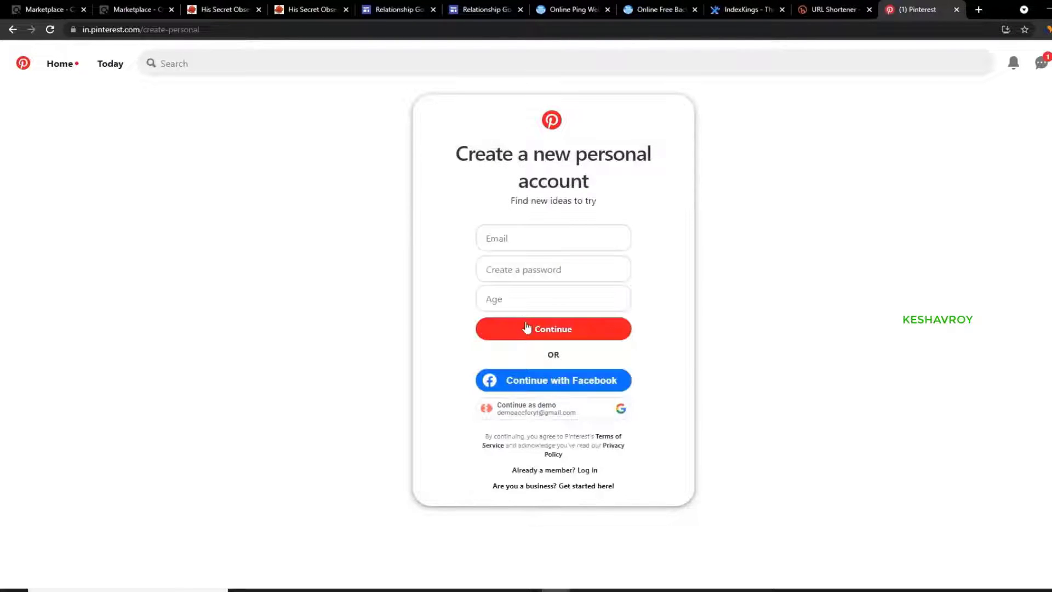
pyautogui.click(523, 406)
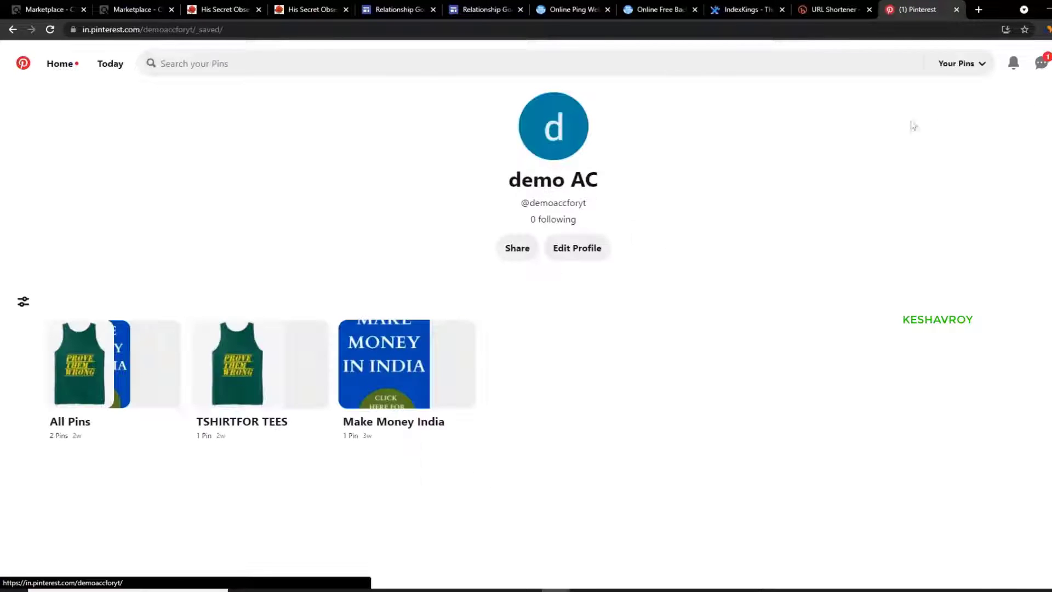
# - Add another account from the Pinterest profile and start creating a new one
pyautogui.click(1049, 64)
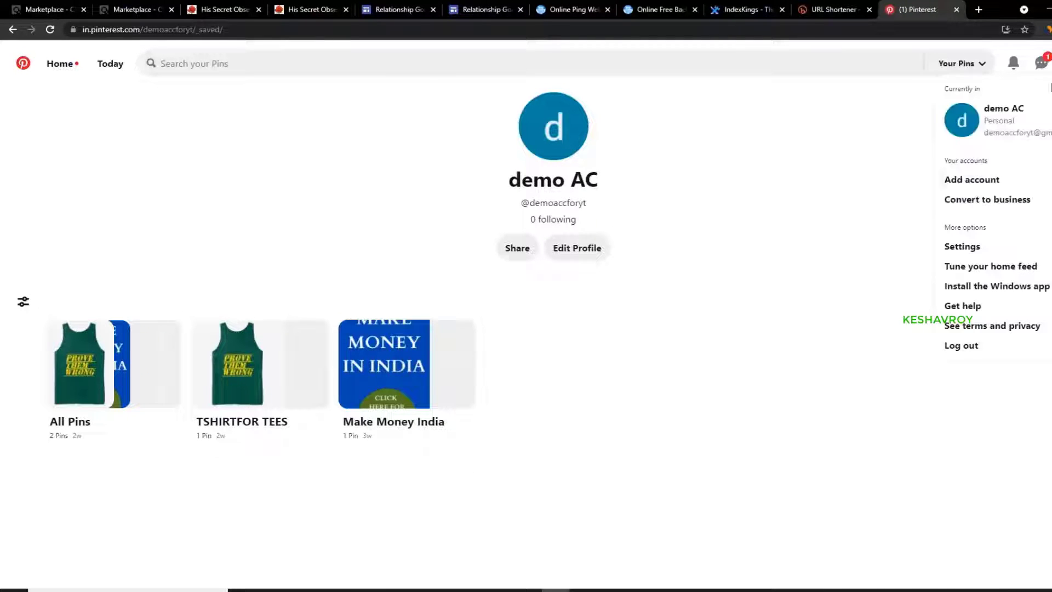
pyautogui.click(1005, 183)
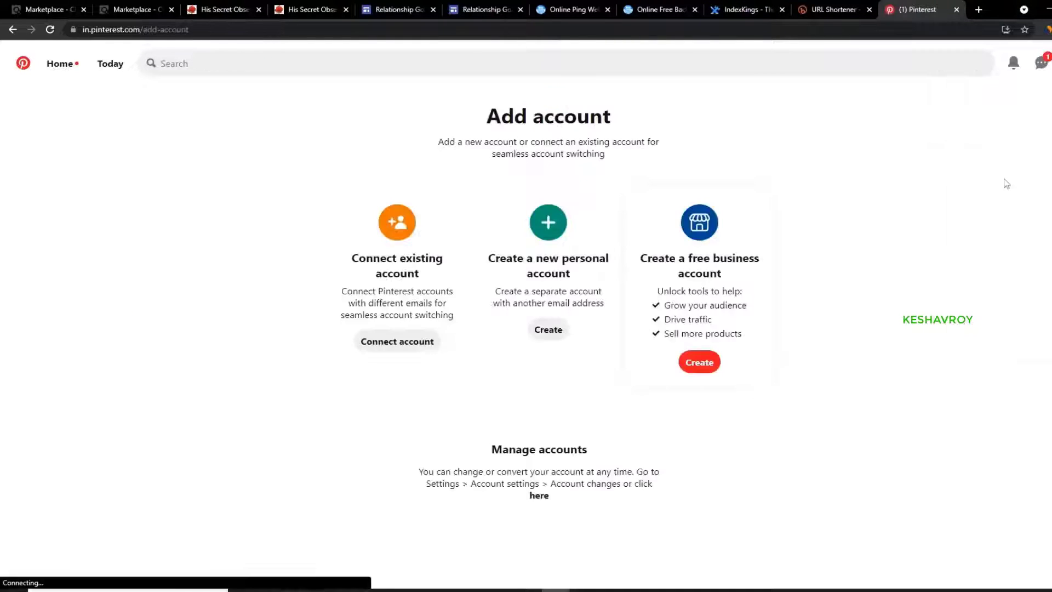
pyautogui.click(531, 329)
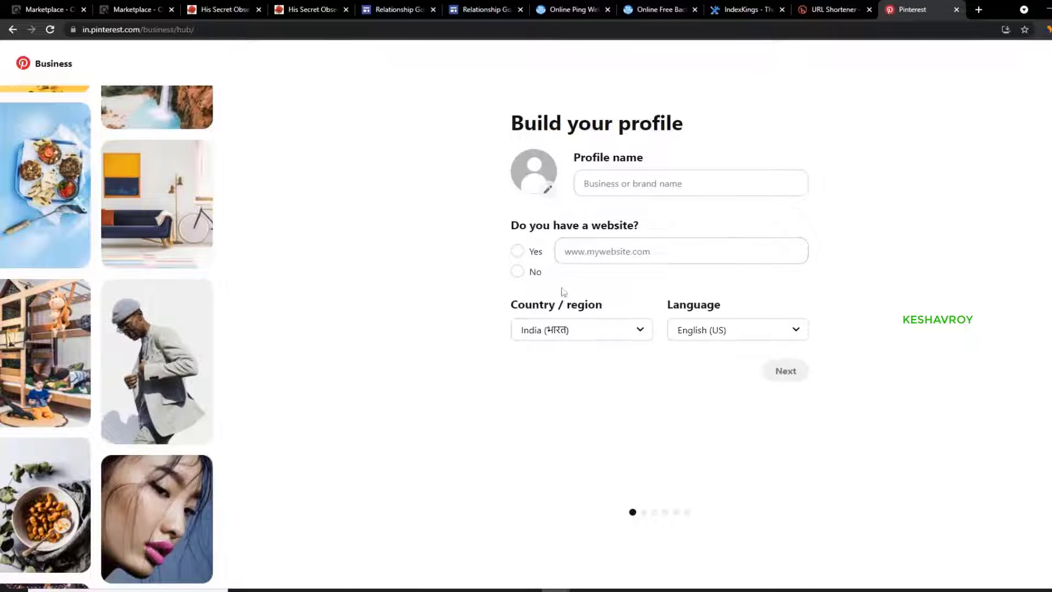
# - Name the business profile Relationship Dark Secrets, answer No to having a website, and continue
pyautogui.click(652, 195)
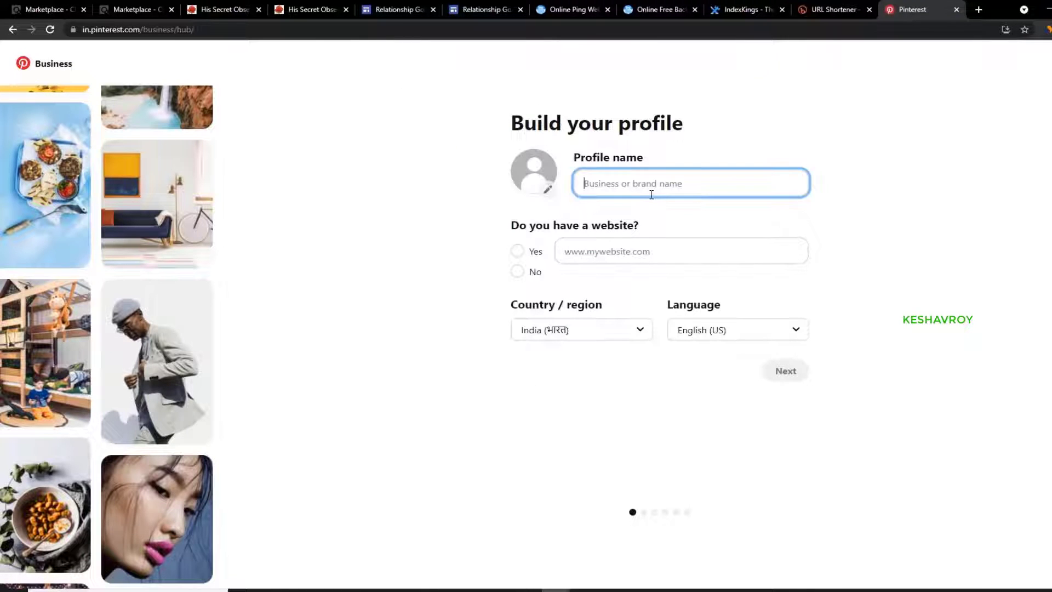
pyautogui.write('Relat')
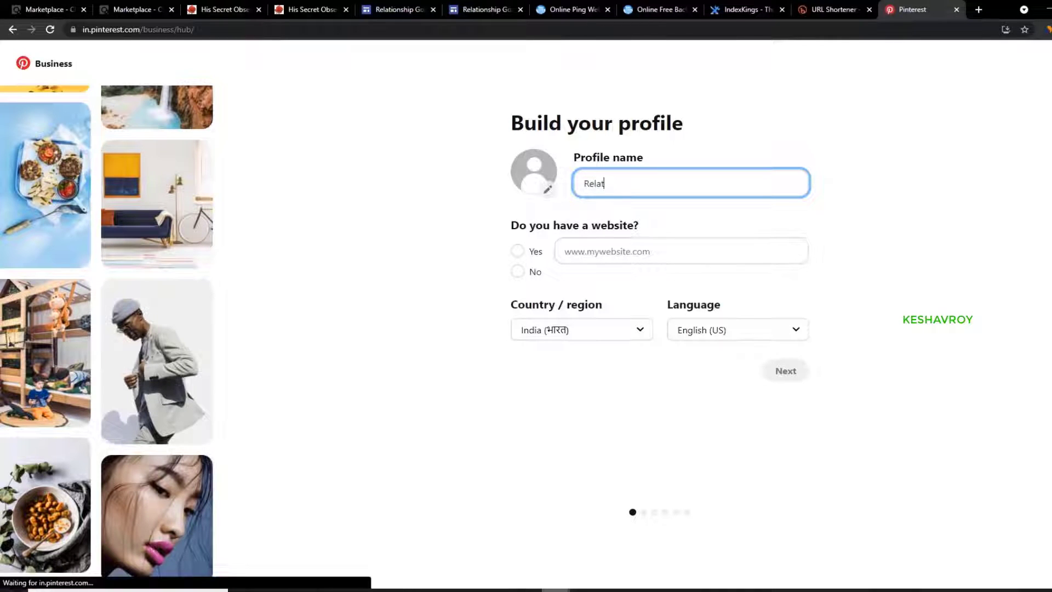
pyautogui.write('ionship')
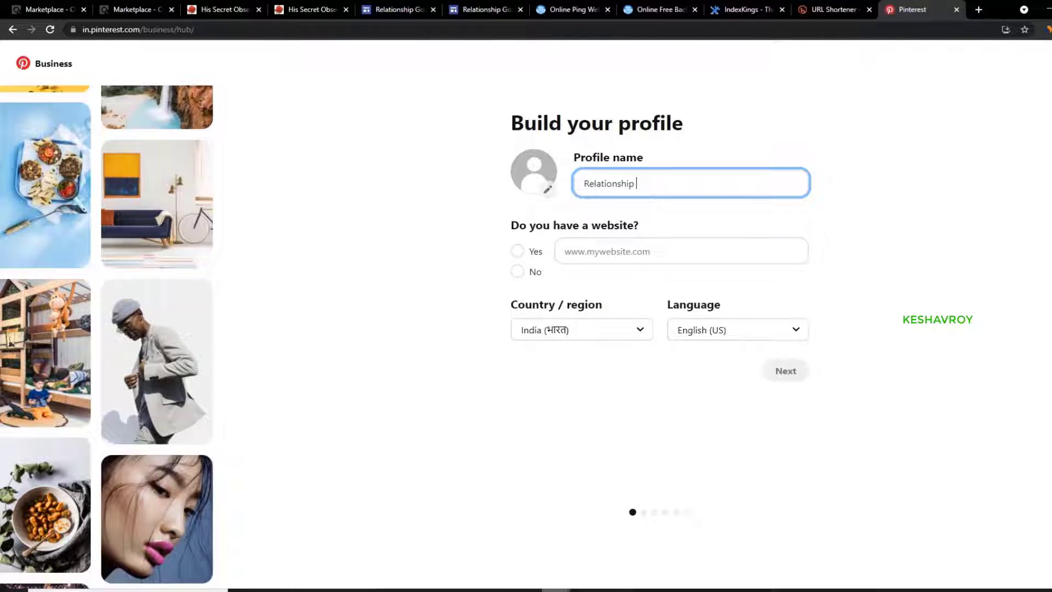
pyautogui.write(' Id')
pyautogui.press('Tab')
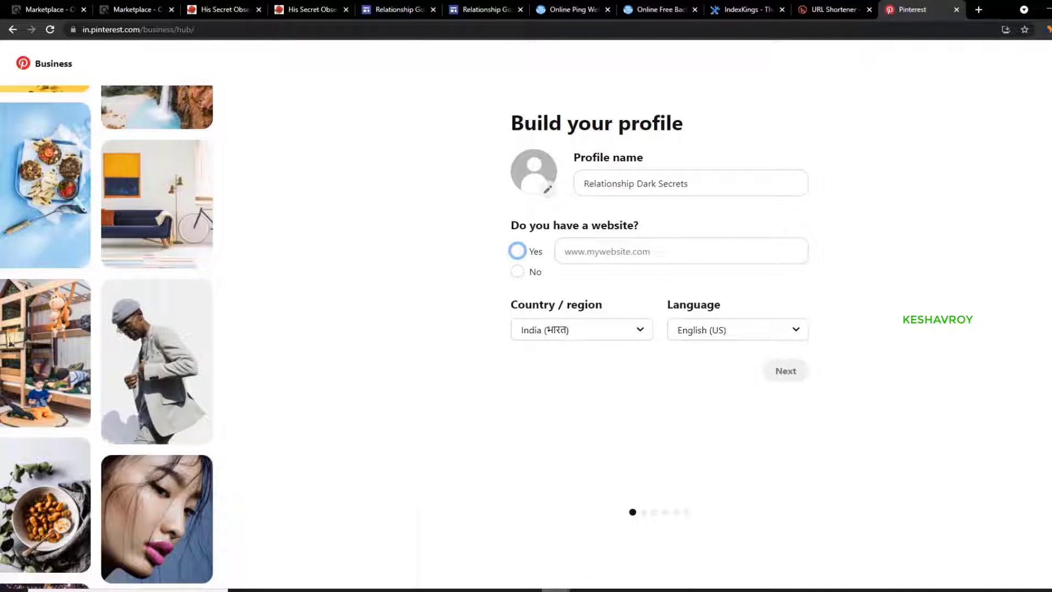
pyautogui.moveTo(531, 292); pyautogui.dragTo(522, 272)
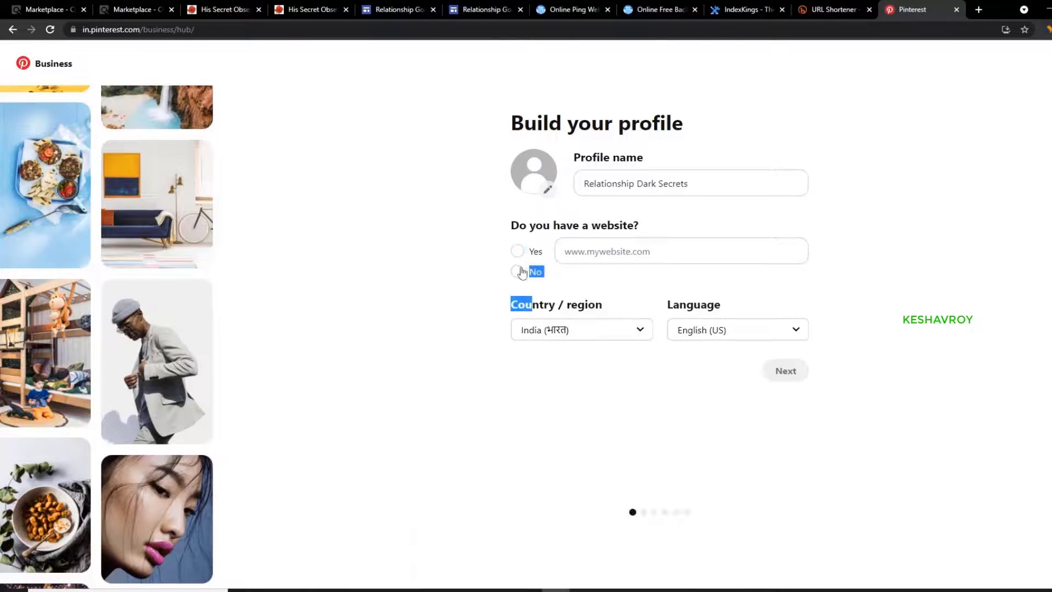
pyautogui.click(522, 272)
pyautogui.click(785, 371)
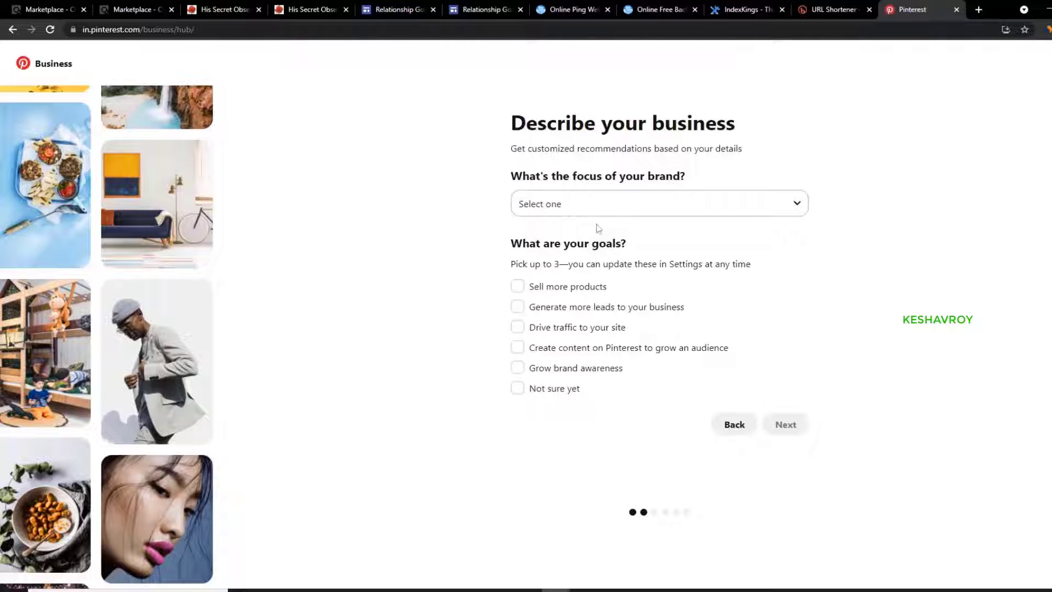
# - Choose Other as the brand's focus and select the goals of generating leads, driving site traffic and creating content on Pinterest
pyautogui.click(609, 206)
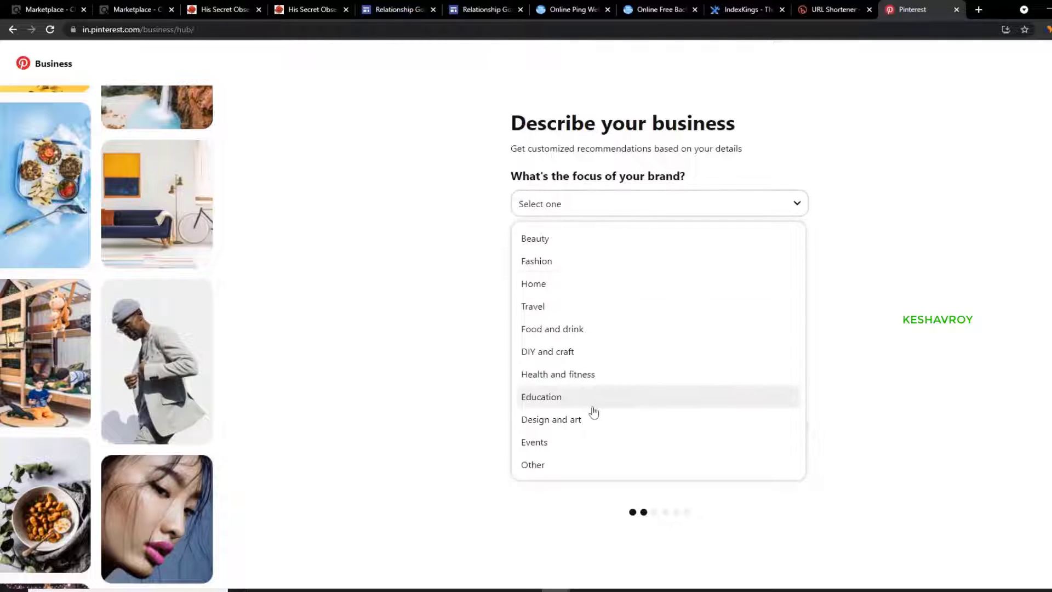
pyautogui.click(571, 471)
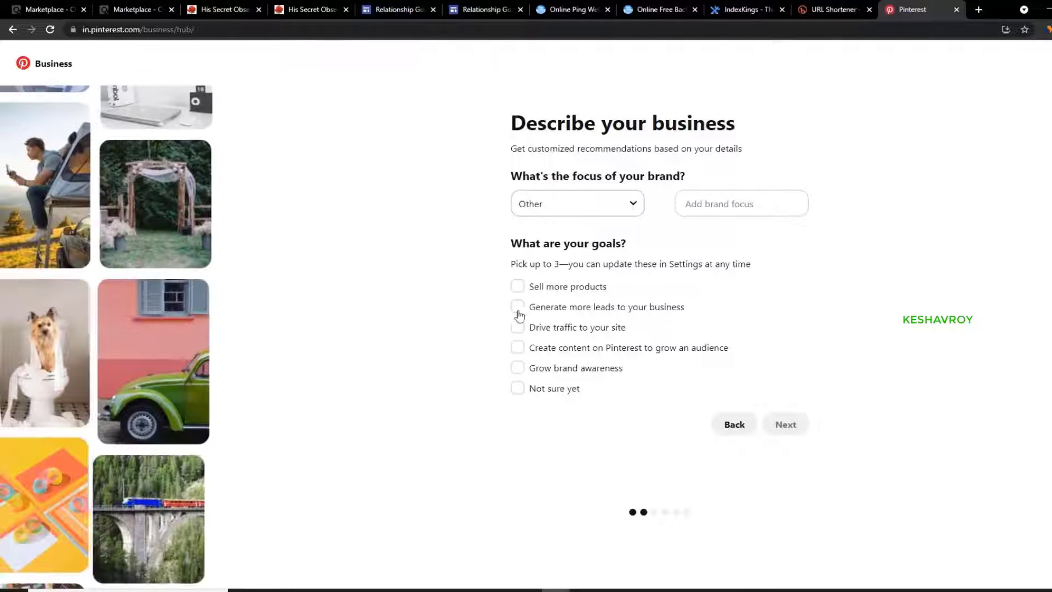
pyautogui.click(517, 306)
pyautogui.click(517, 327)
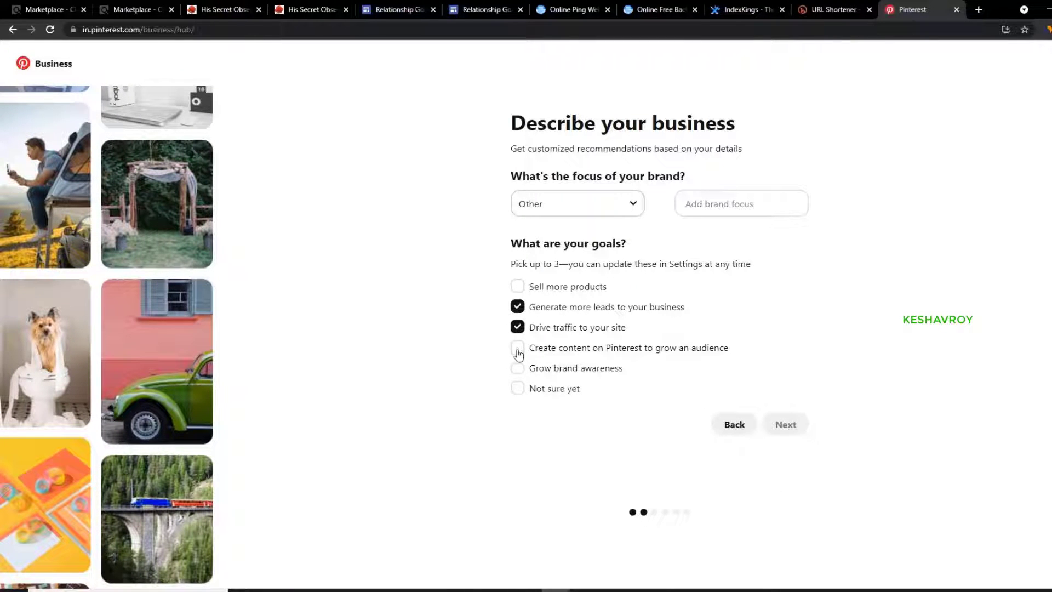
pyautogui.click(518, 349)
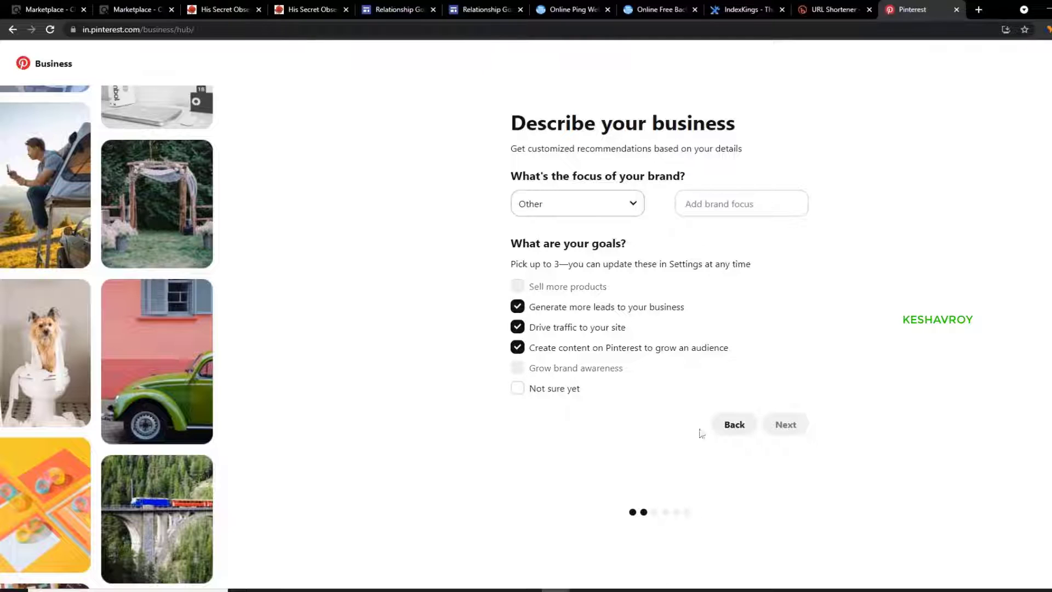
# - Clear the goal of creating content on Pinterest, keeping only lead generation and site traffic selected
pyautogui.moveTo(788, 428); pyautogui.dragTo(506, 371)
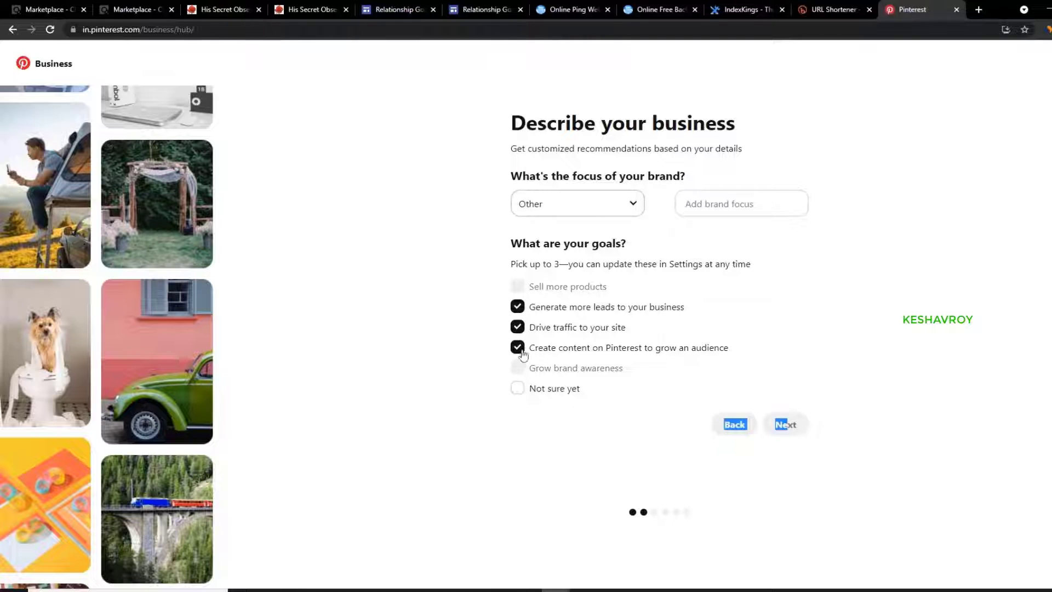
pyautogui.click(523, 390)
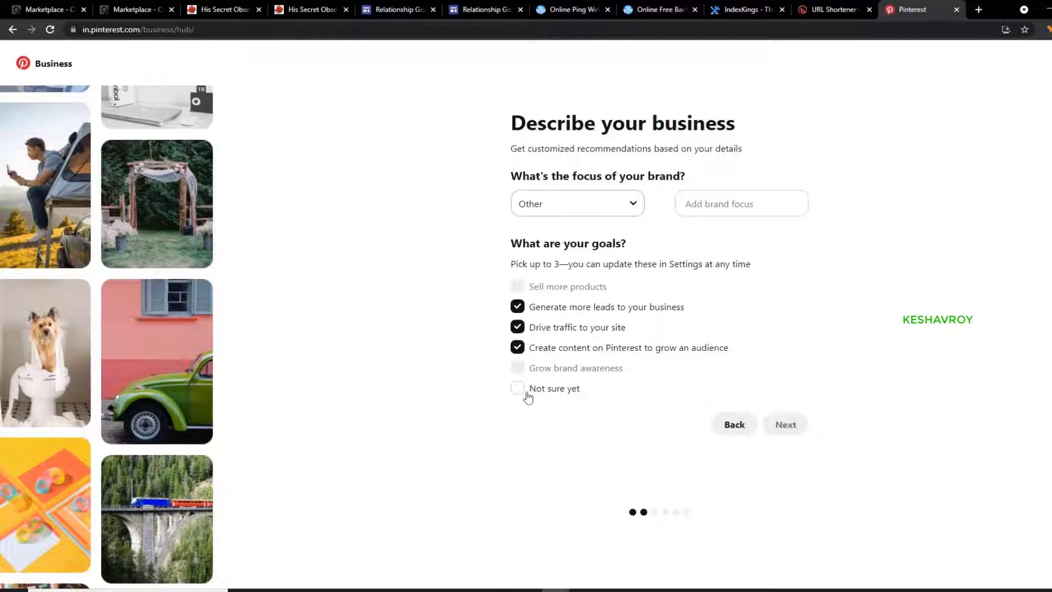
pyautogui.click(518, 347)
pyautogui.click(517, 327)
pyautogui.click(517, 308)
pyautogui.click(516, 348)
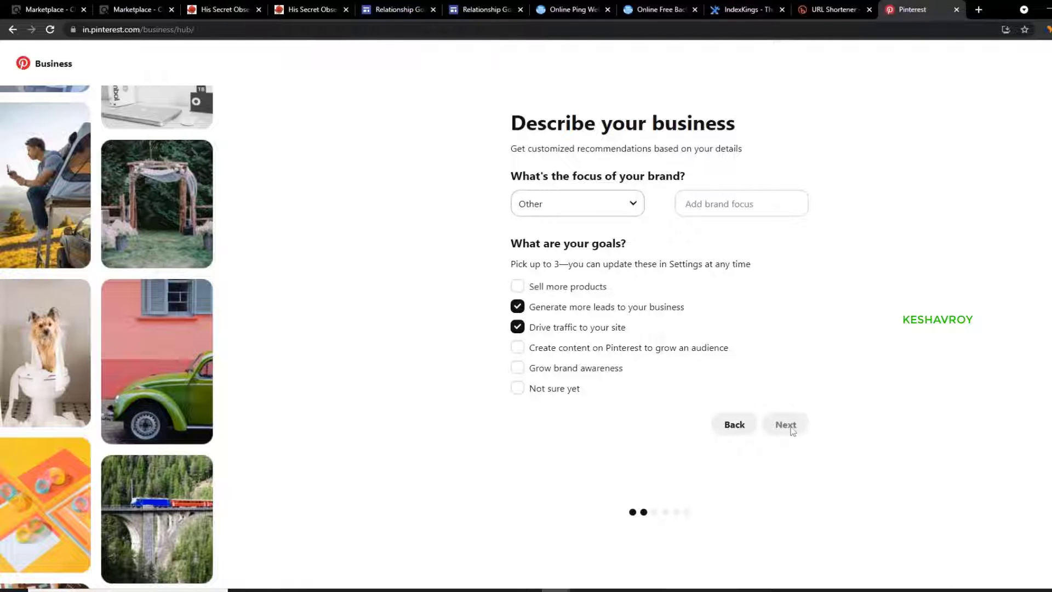
# - Enter Relationship as the custom brand focus and continue to the business type question
pyautogui.click(569, 207)
pyautogui.click(727, 215)
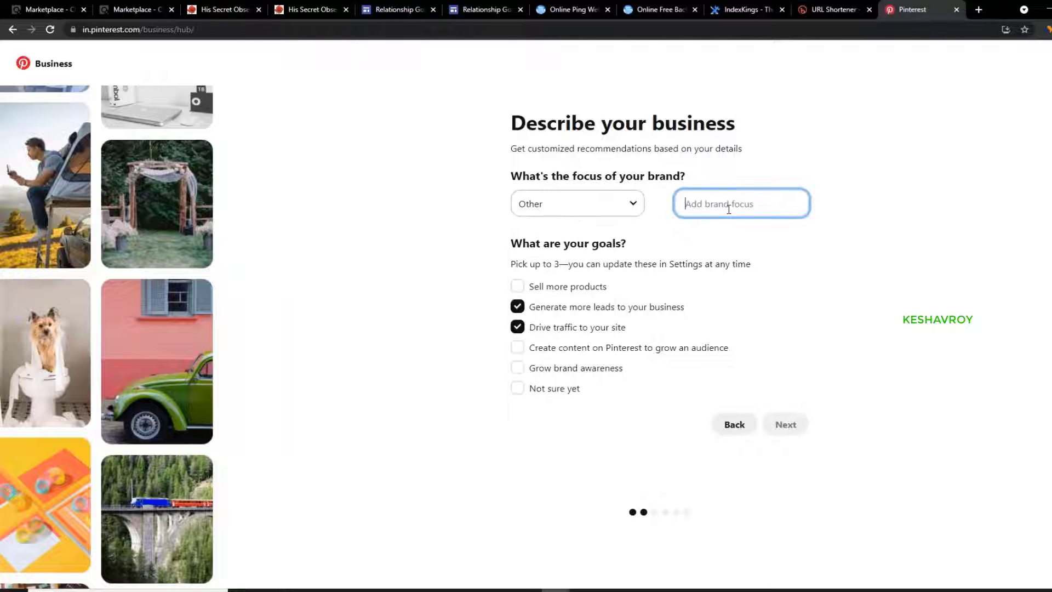
pyautogui.write('Da')
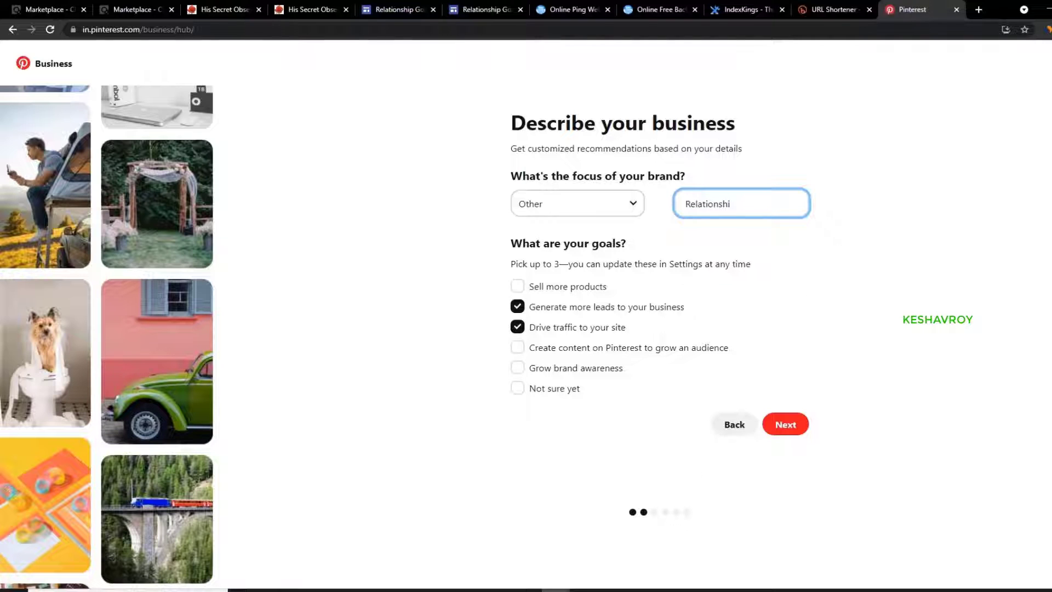
pyautogui.click(542, 347)
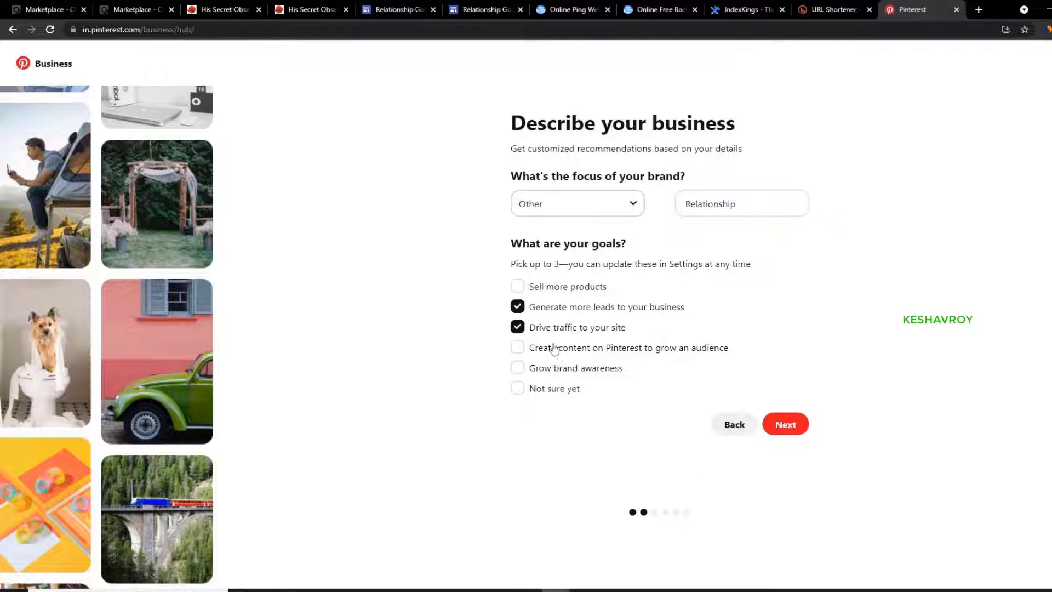
pyautogui.click(788, 423)
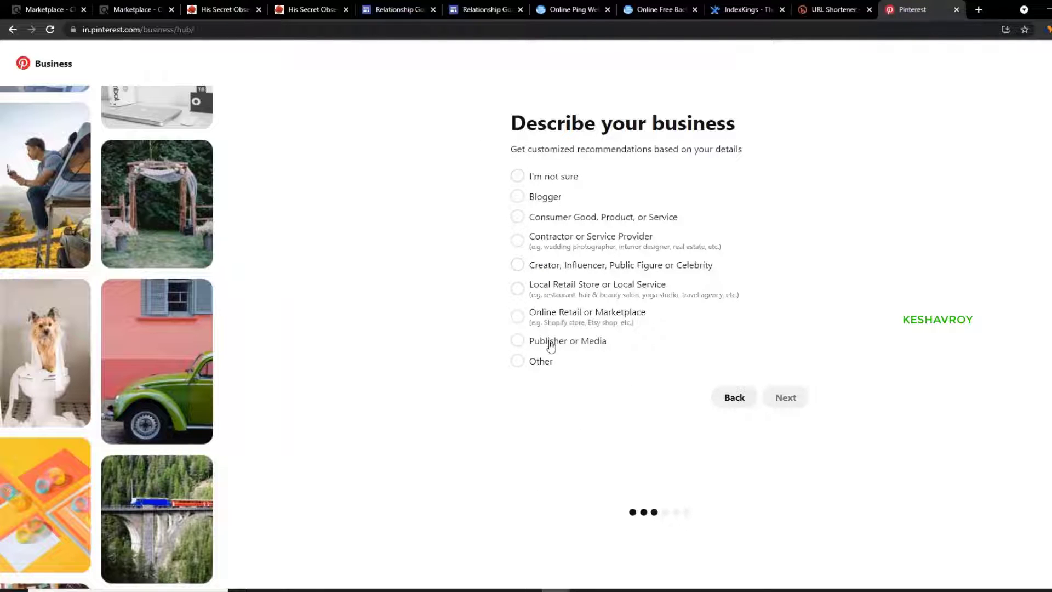
# - Describe the business as Publisher or Media and state that no advertising on Pinterest is planned
pyautogui.click(540, 200)
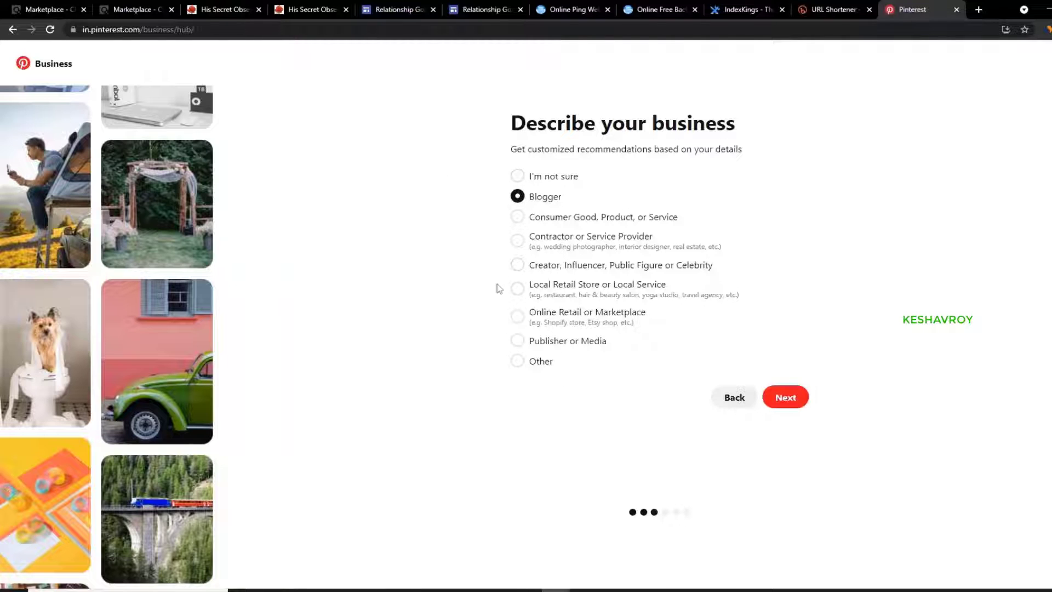
pyautogui.click(540, 269)
pyautogui.click(525, 344)
pyautogui.click(781, 392)
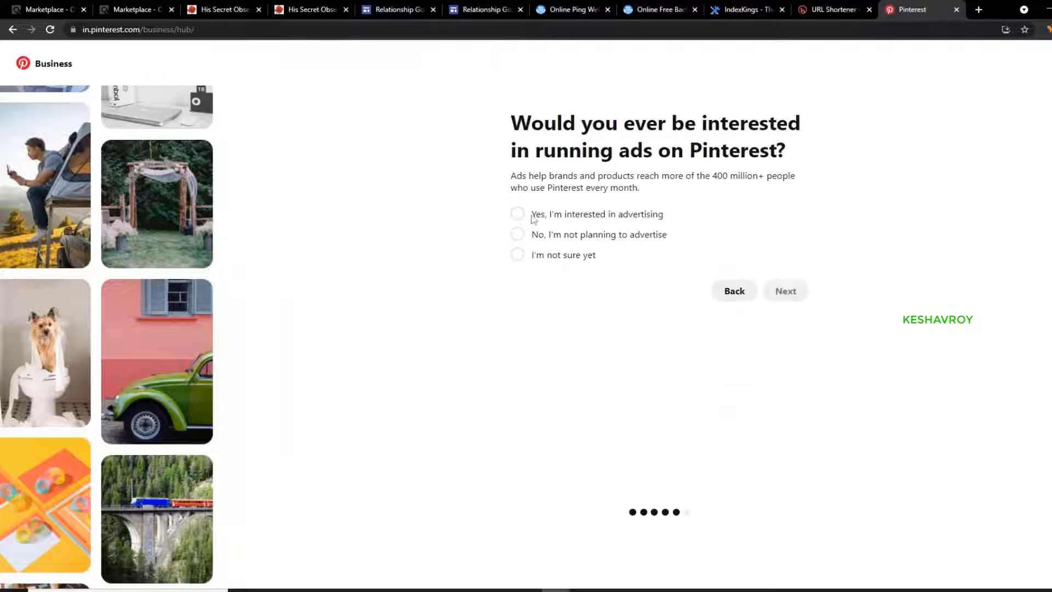
pyautogui.click(520, 236)
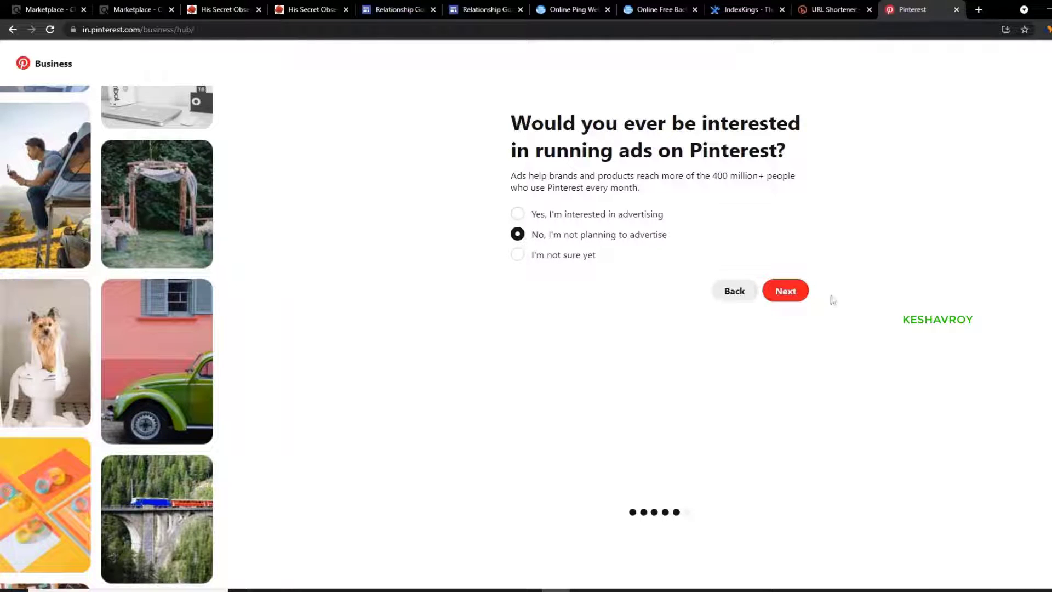
pyautogui.click(792, 291)
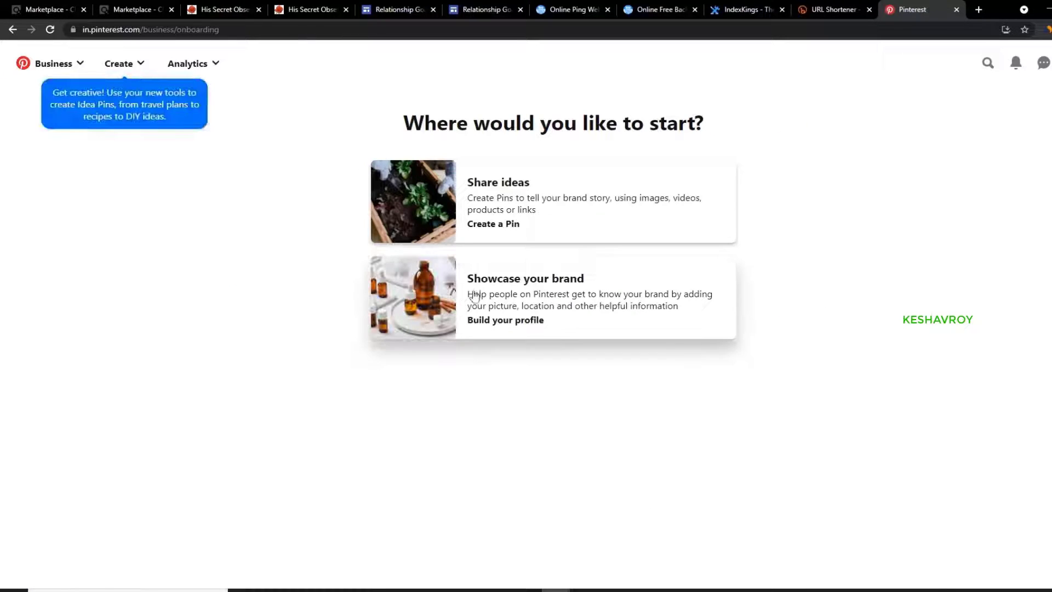
# - Start creating a Pin, dismiss the introduction, and switch to saving images from a website link
pyautogui.click(496, 246)
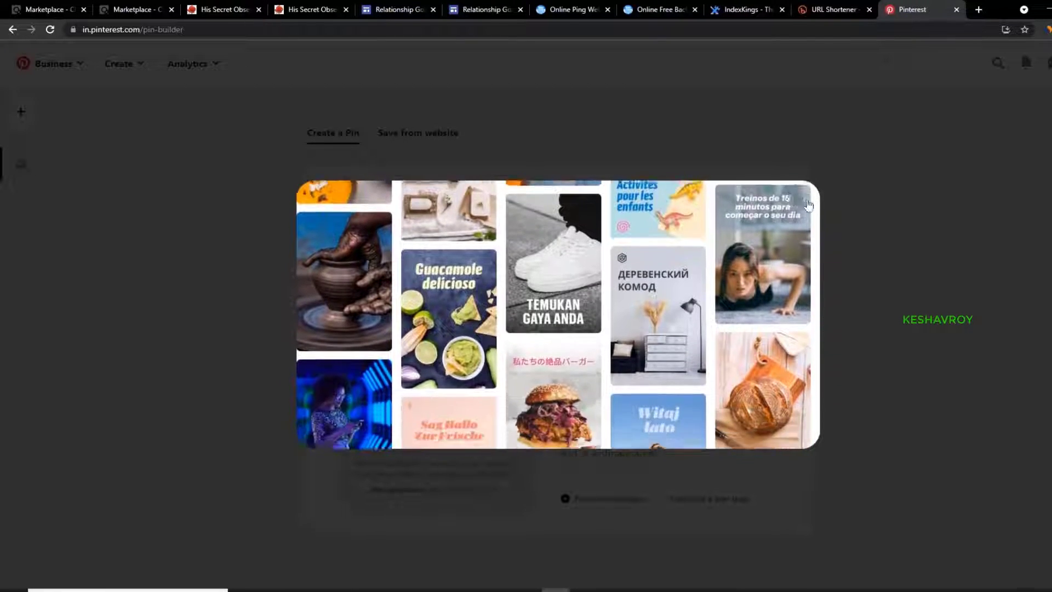
pyautogui.click(807, 202)
pyautogui.click(685, 212)
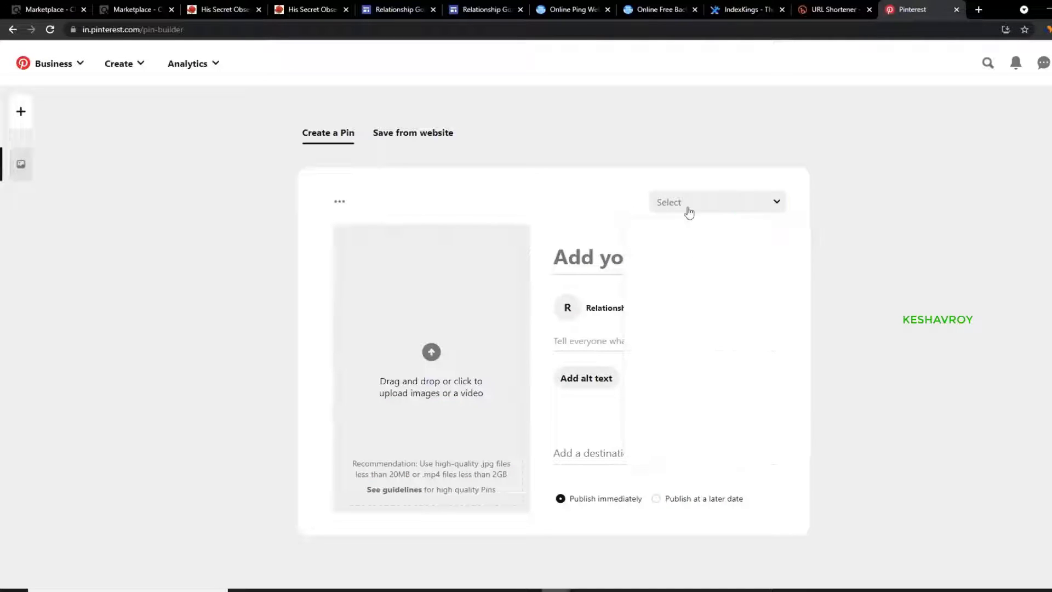
pyautogui.click(538, 173)
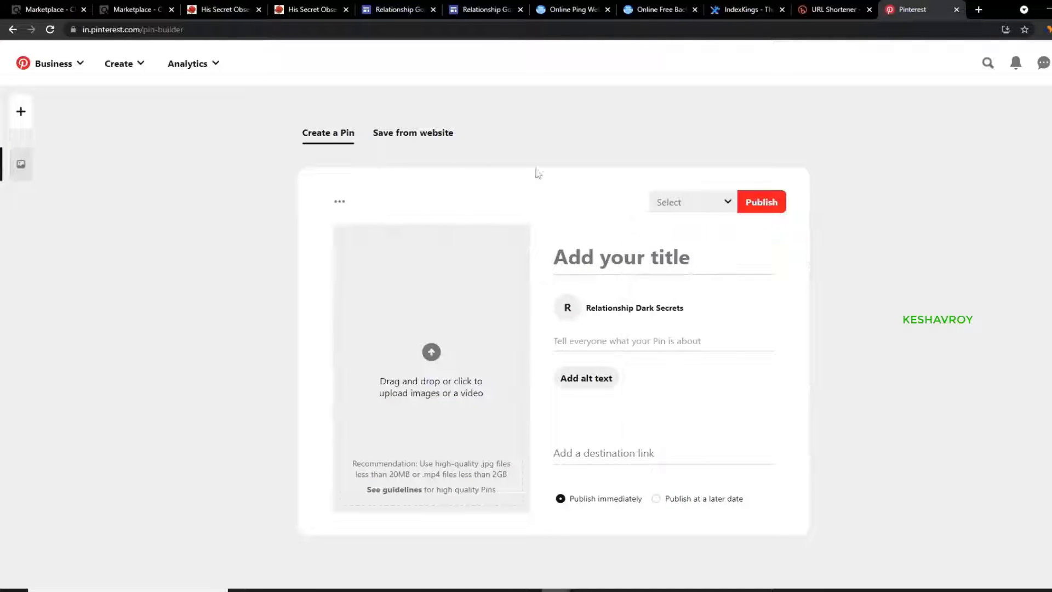
pyautogui.click(383, 134)
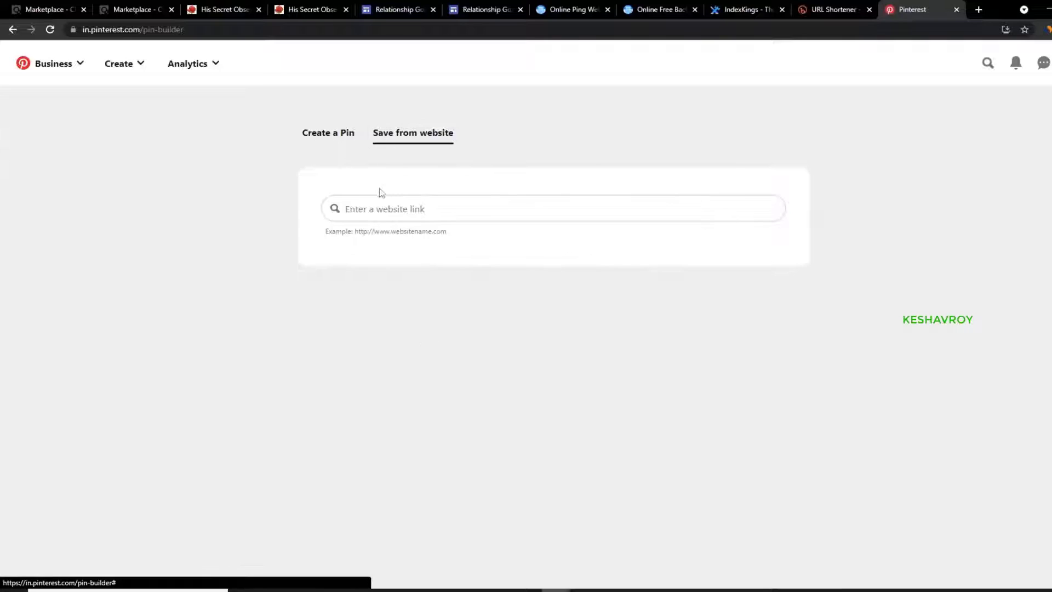
pyautogui.click(364, 208)
pyautogui.click(763, 6)
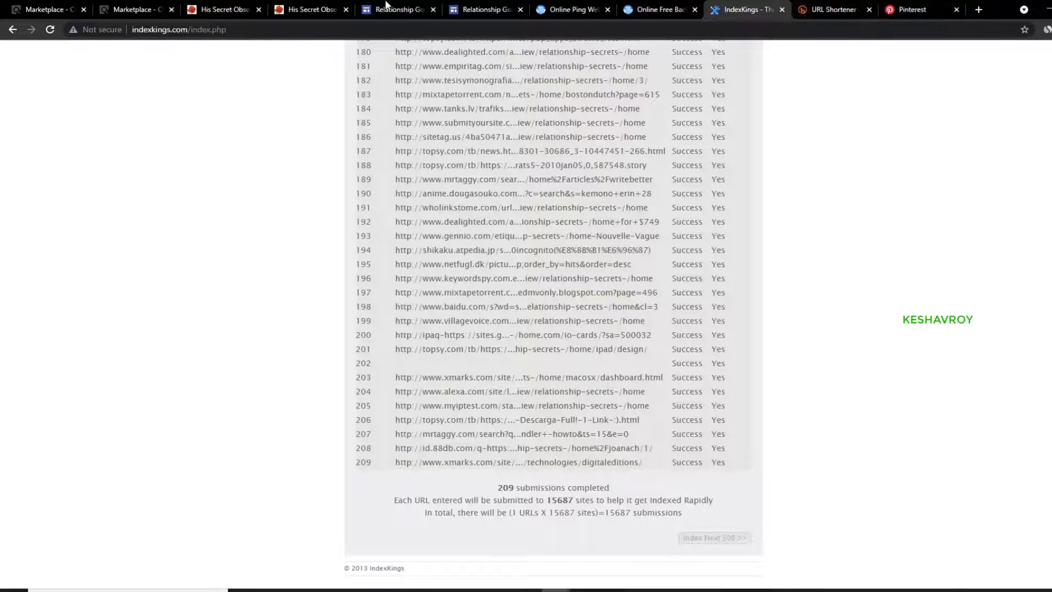
pyautogui.click(279, 6)
pyautogui.click(384, 5)
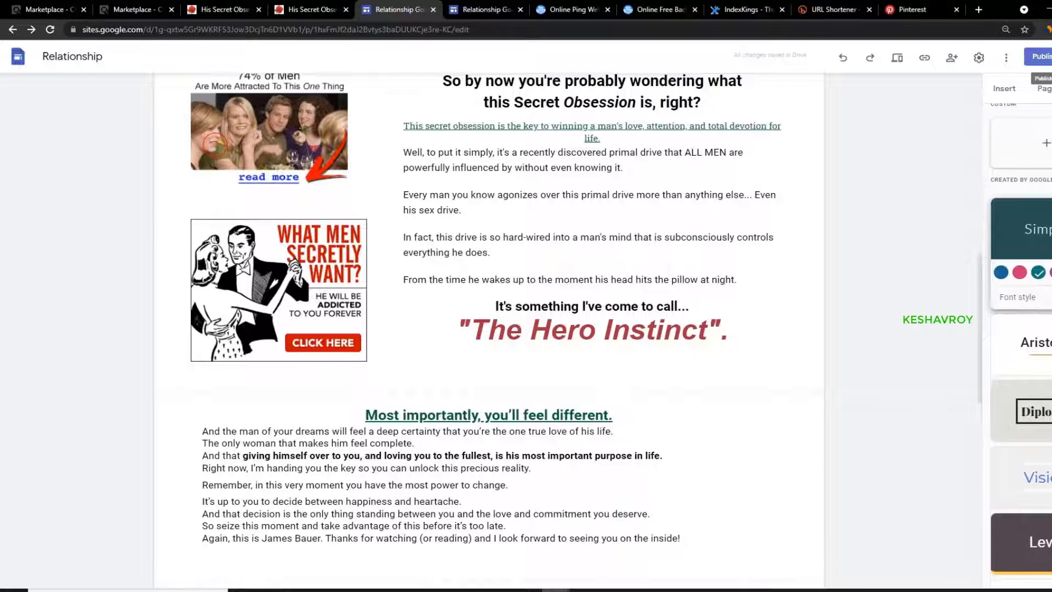
pyautogui.click(1041, 56)
pyautogui.click(637, 377)
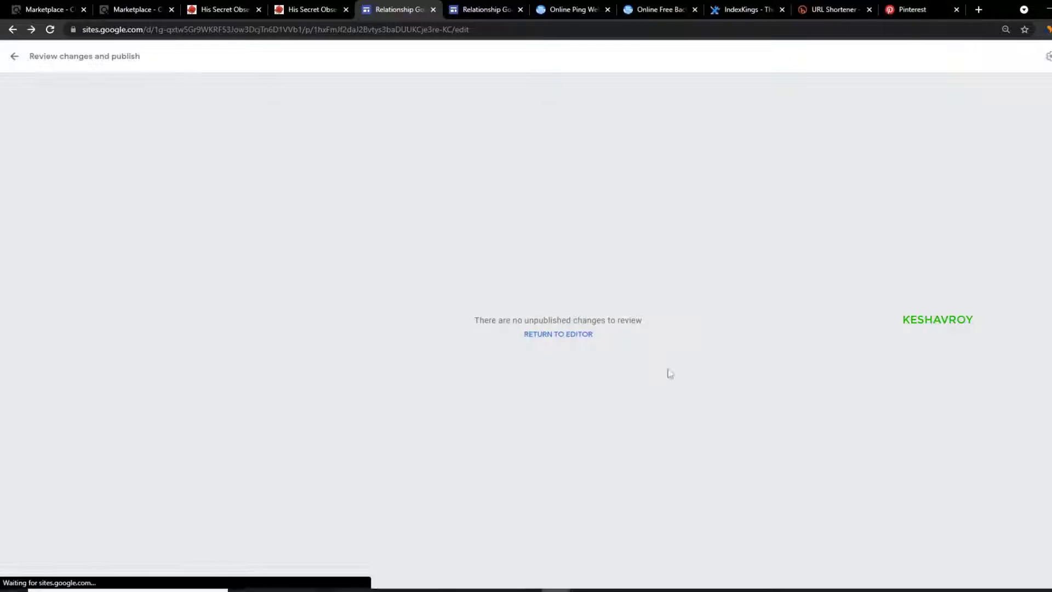
pyautogui.click(570, 335)
# - Copy the published Relationship Goals page's address and load it in Pinterest as the website to save images from
pyautogui.click(475, 9)
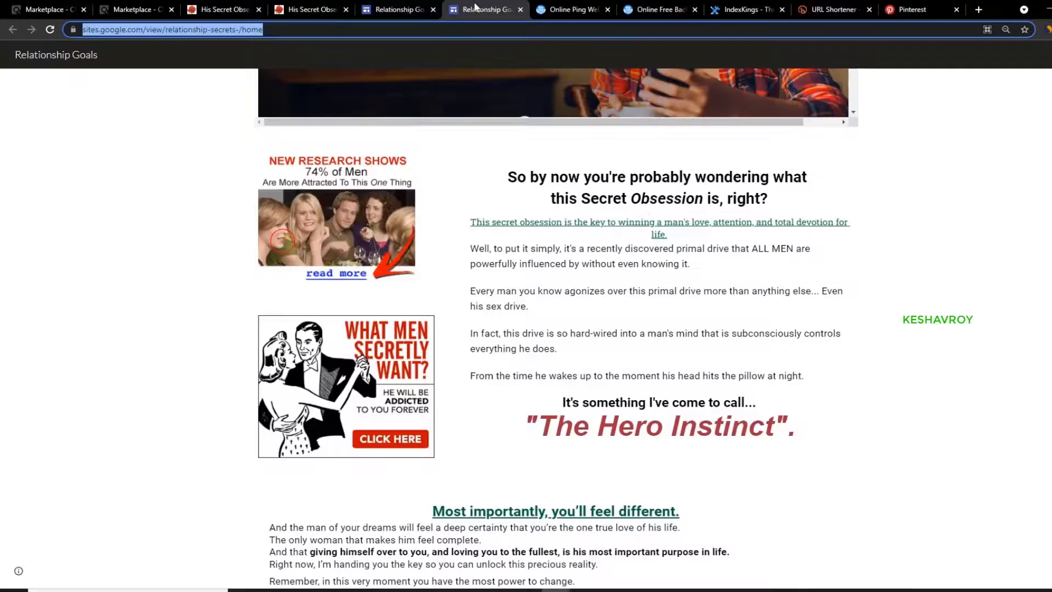
pyautogui.rightClick(260, 29)
pyautogui.click(279, 85)
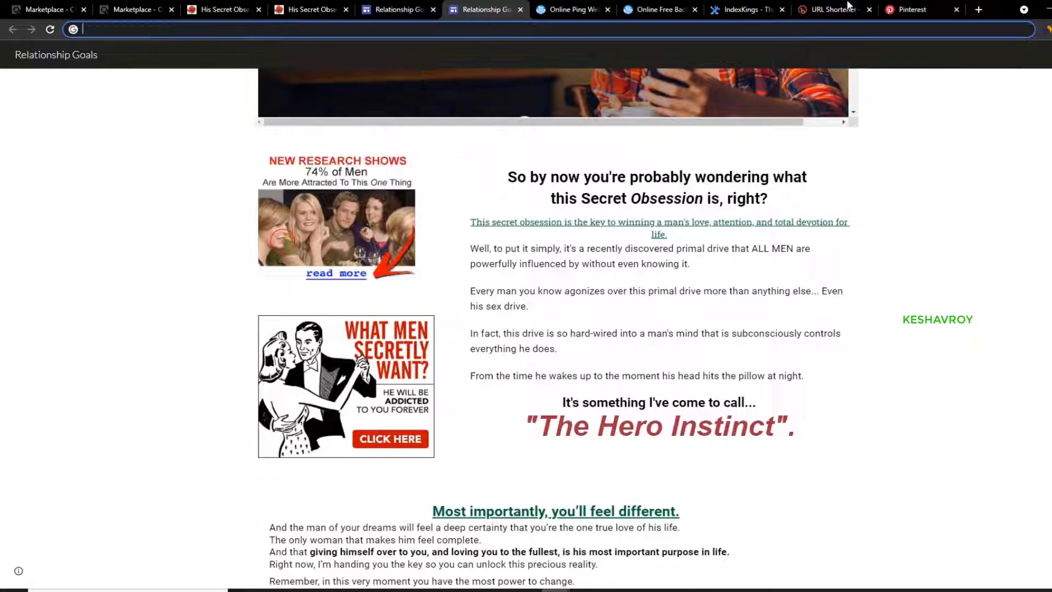
pyautogui.click(912, 9)
pyautogui.hotkey('ctrl', 'v')
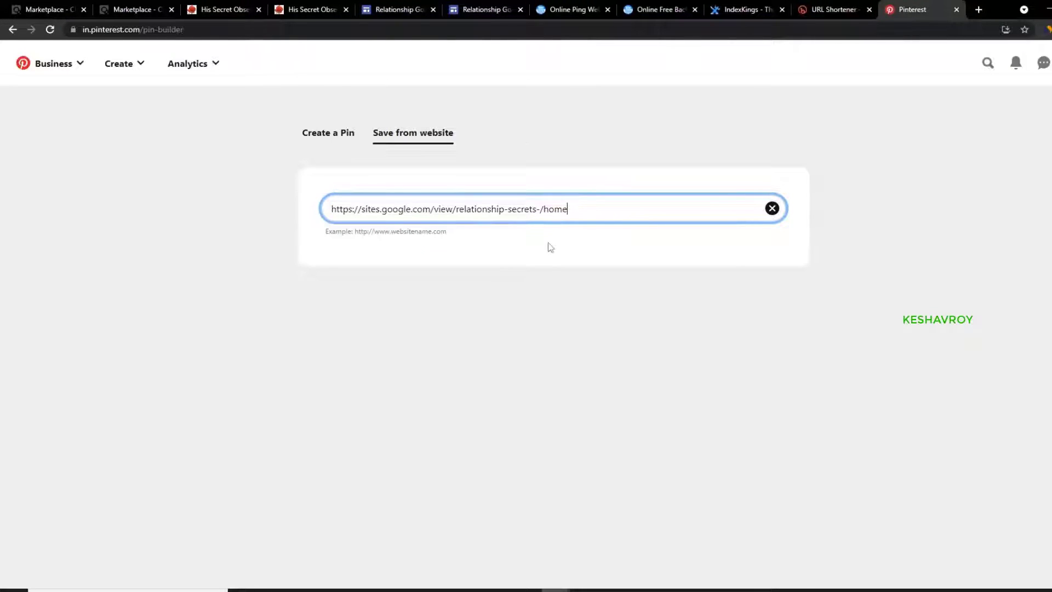
pyautogui.press('Return')
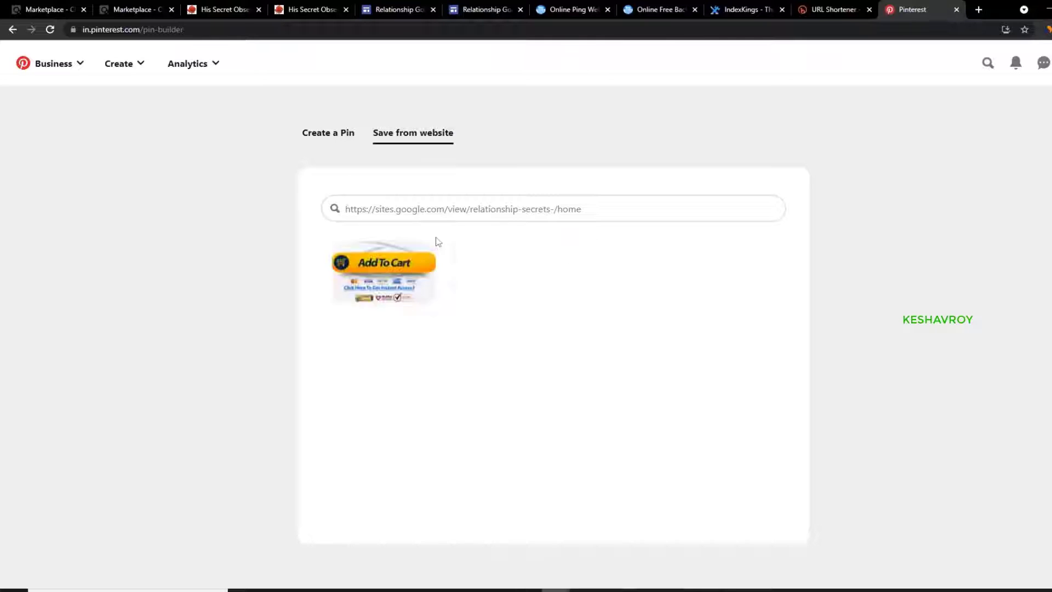
# - Try selecting the book cover and Add To Cart images, deselect them, and return to the blank Pin form
pyautogui.click(489, 295)
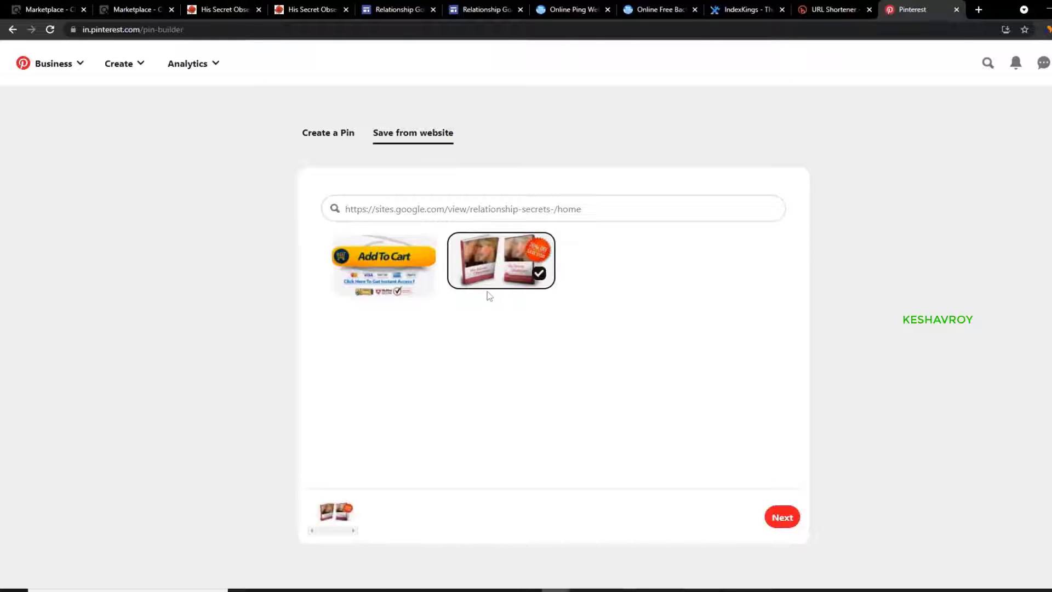
pyautogui.click(515, 276)
pyautogui.click(420, 281)
pyautogui.click(403, 274)
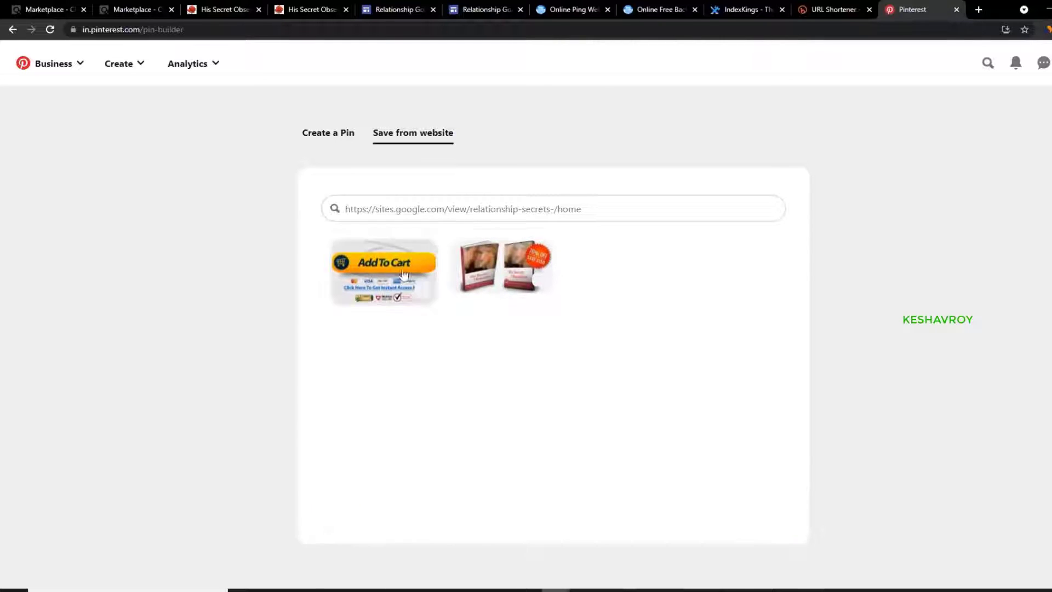
pyautogui.click(346, 138)
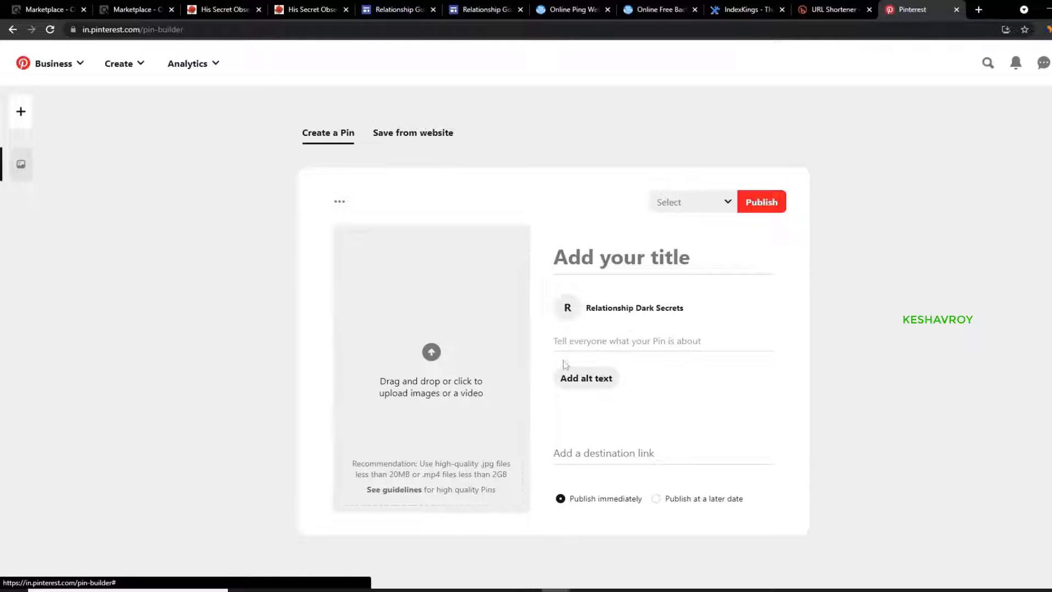
# - Switch to Canva, find the Pinterest Pin (1000 × 1500) format, and create a blank Pin design
pyautogui.click(634, 338)
pyautogui.click(208, 258)
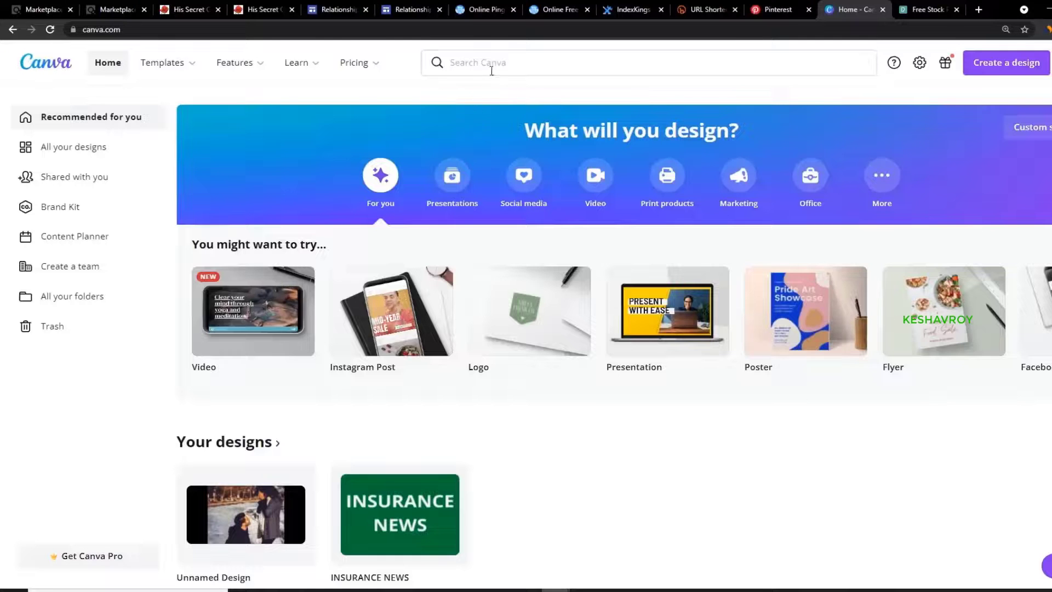
pyautogui.click(496, 64)
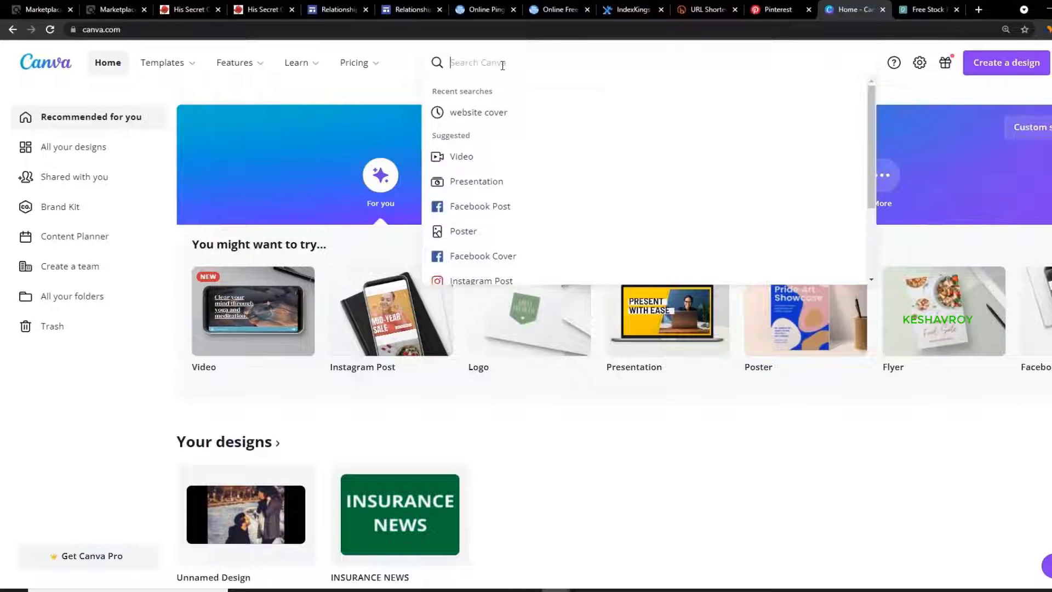
pyautogui.write('pin')
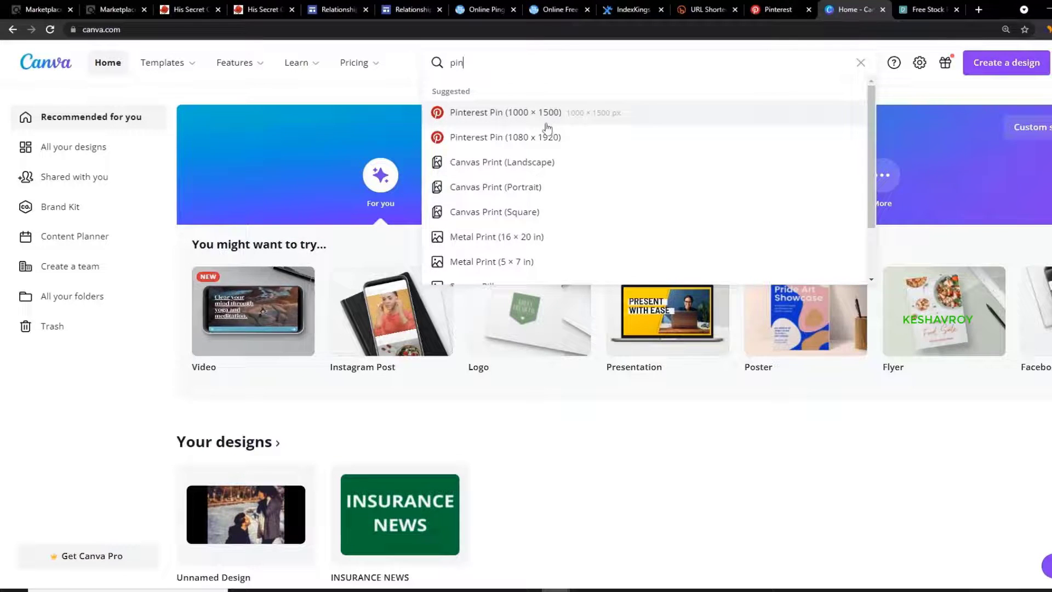
pyautogui.click(546, 123)
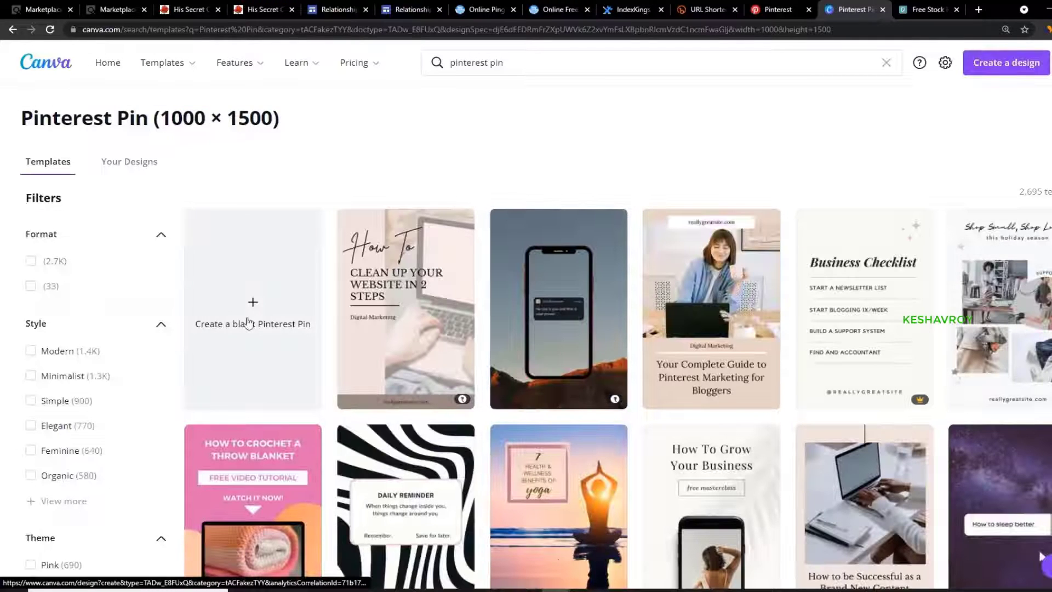
pyautogui.click(249, 323)
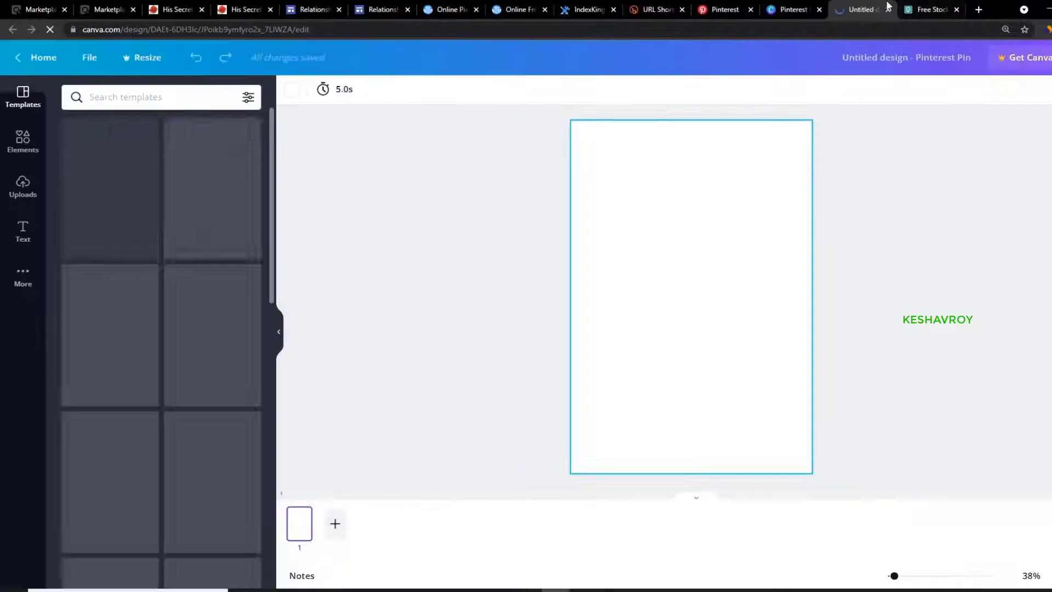
# - Switch to Pexels, search for relationships photos, try the search "relationships quotes", and return to the relationships results
pyautogui.click(931, 9)
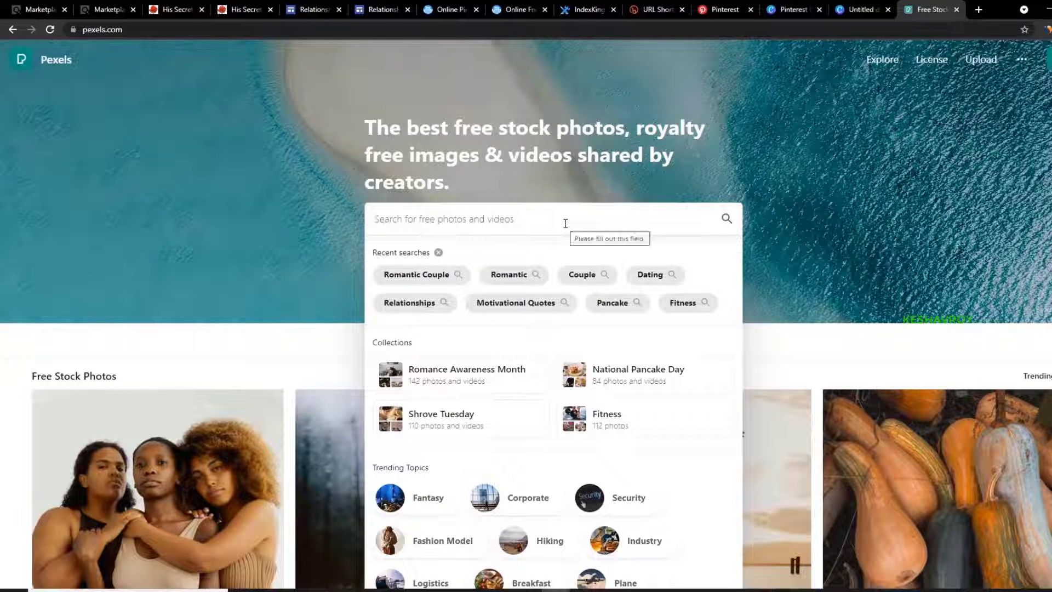
pyautogui.click(399, 305)
pyautogui.click(166, 61)
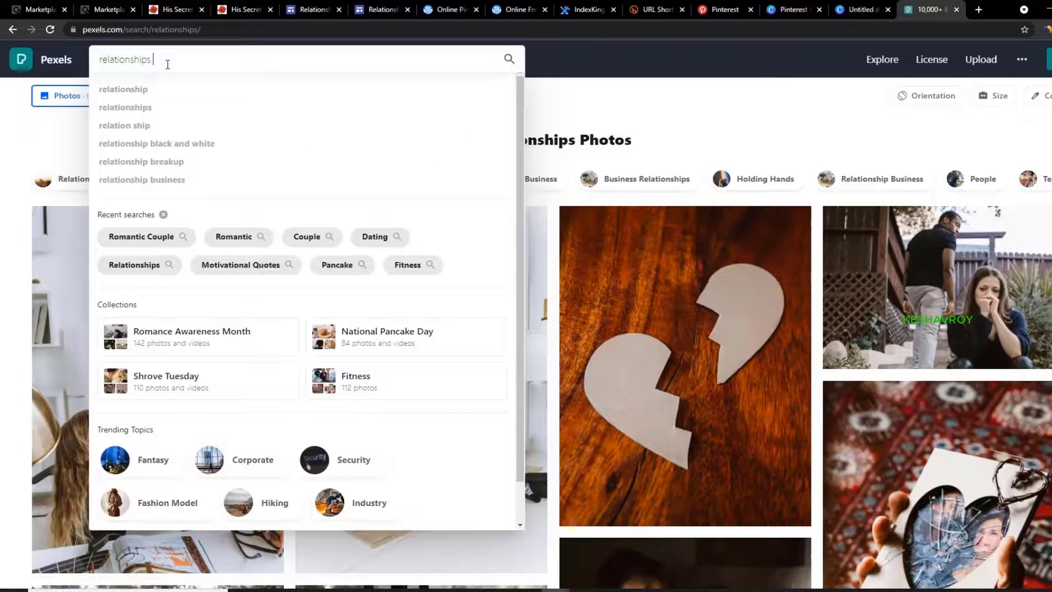
pyautogui.write('quotes')
pyautogui.press('Return')
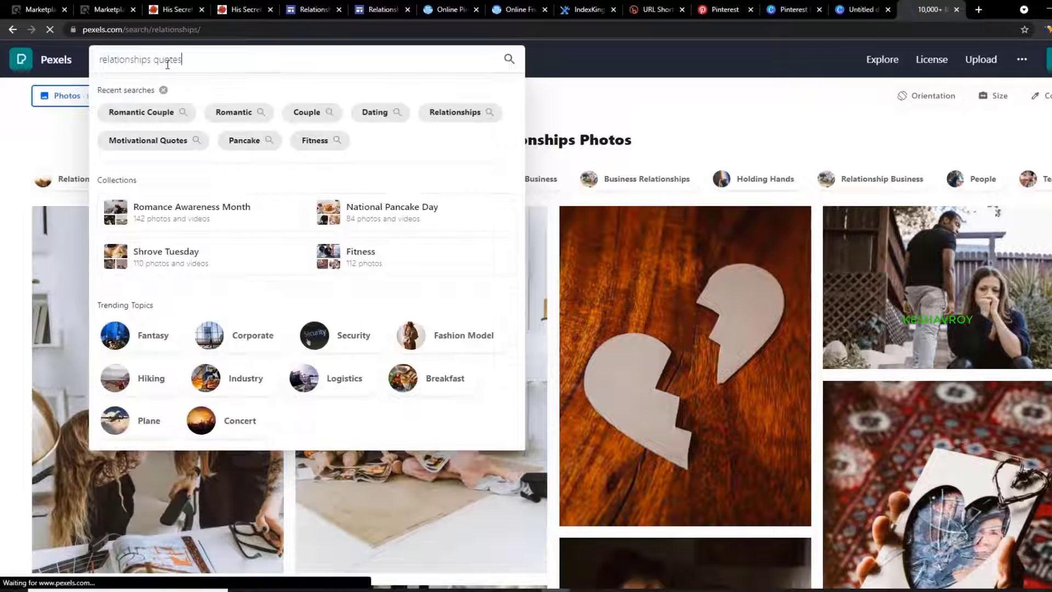
pyautogui.scroll(-8, 571, 387)
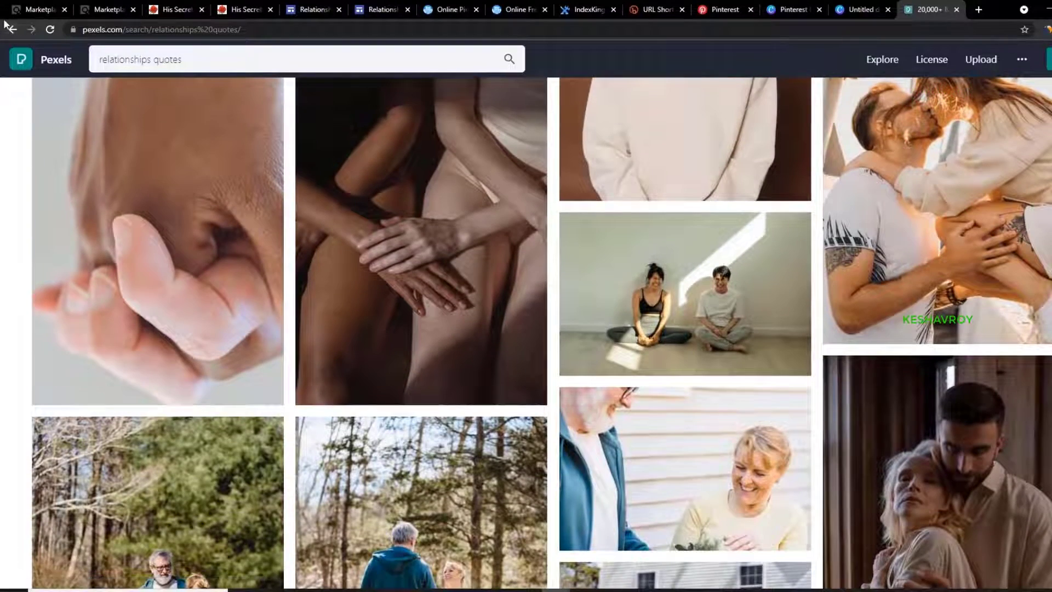
pyautogui.click(11, 29)
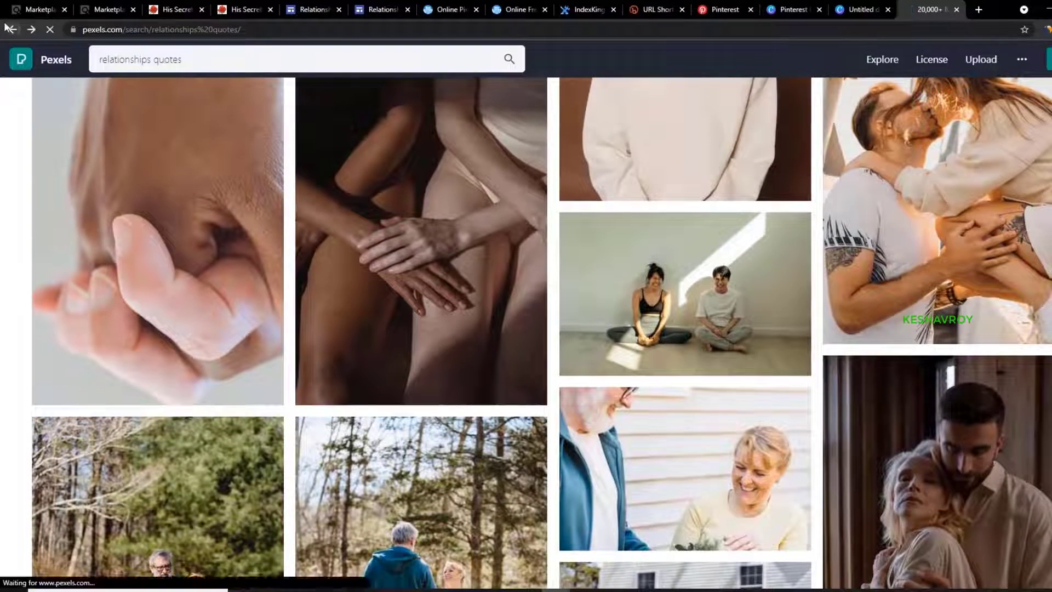
# - Look over the relationships photos and refine the Pexels search to "relationships couple"
pyautogui.click(189, 62)
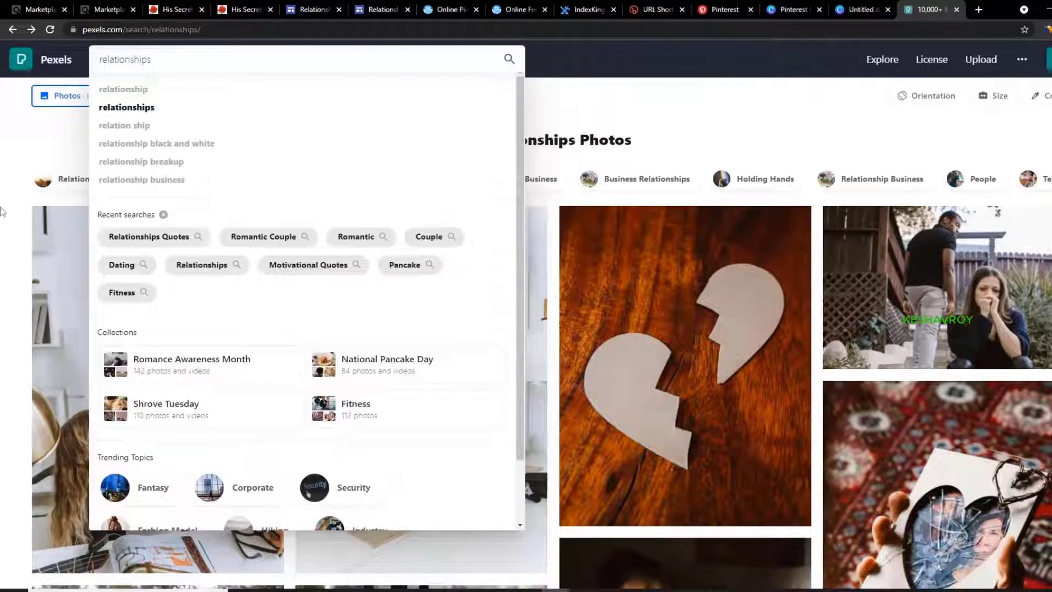
pyautogui.click(4, 215)
pyautogui.scroll(-2, 348, 433)
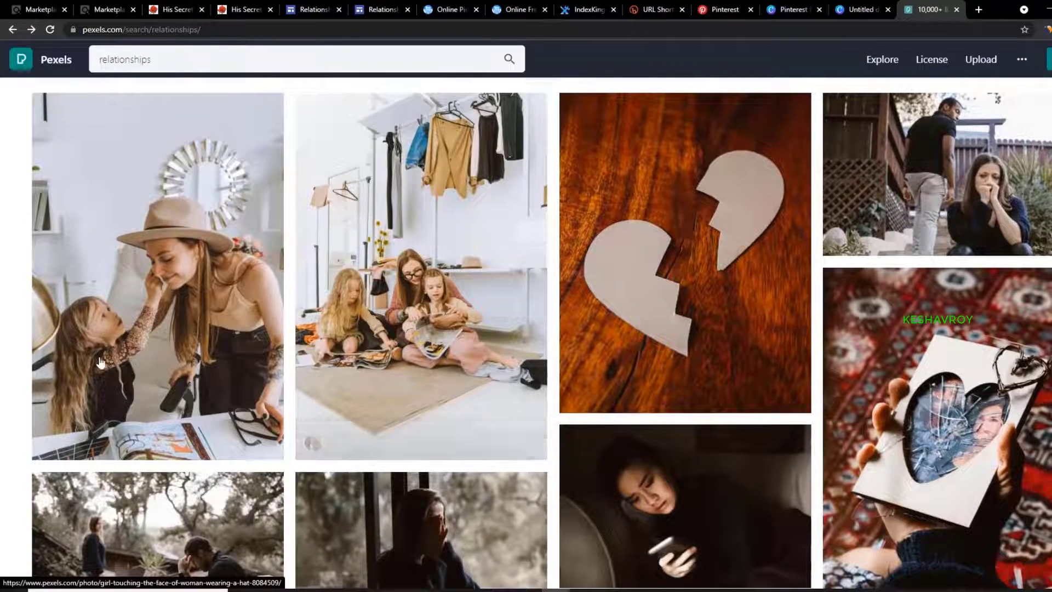
pyautogui.scroll(-1, 362, 363)
pyautogui.scroll(3, 362, 364)
pyautogui.click(165, 61)
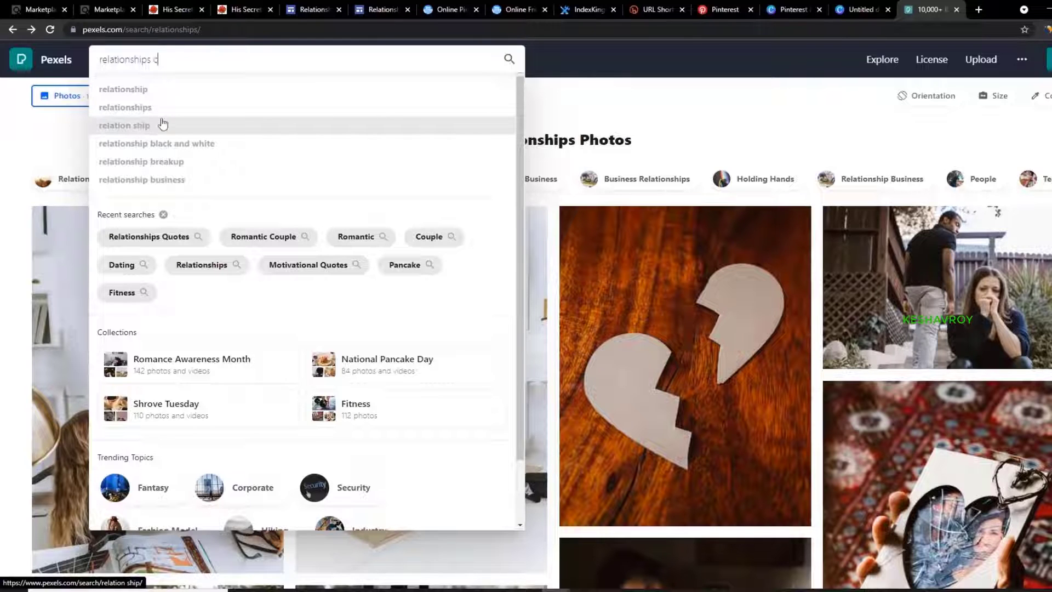
pyautogui.write('couple')
pyautogui.press('Return')
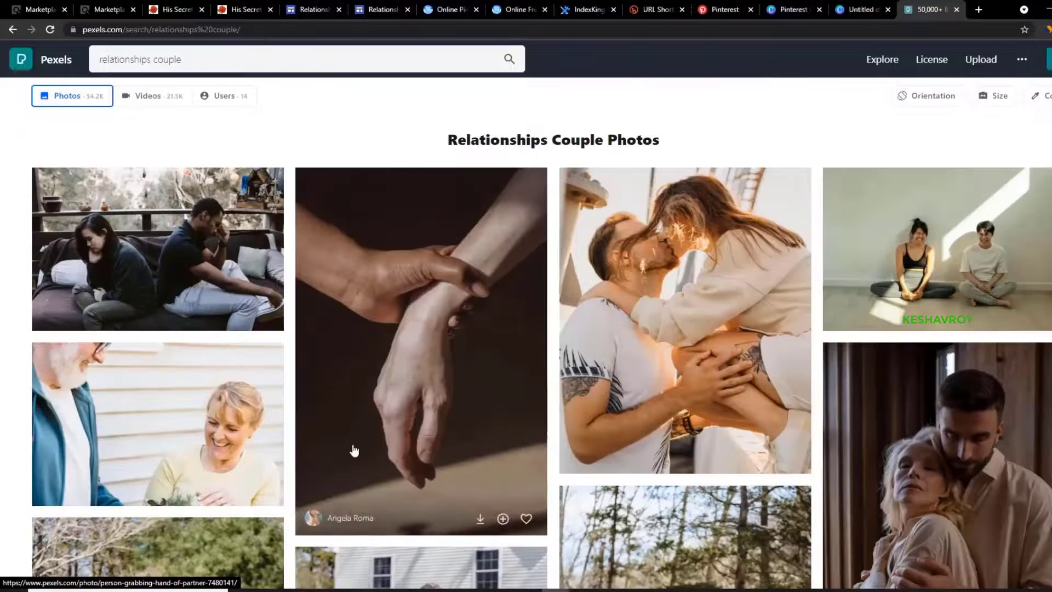
# - Browse the couple photos and download the one of a woman in a headscarf and a man holding hands outdoors
pyautogui.scroll(-8, 353, 449)
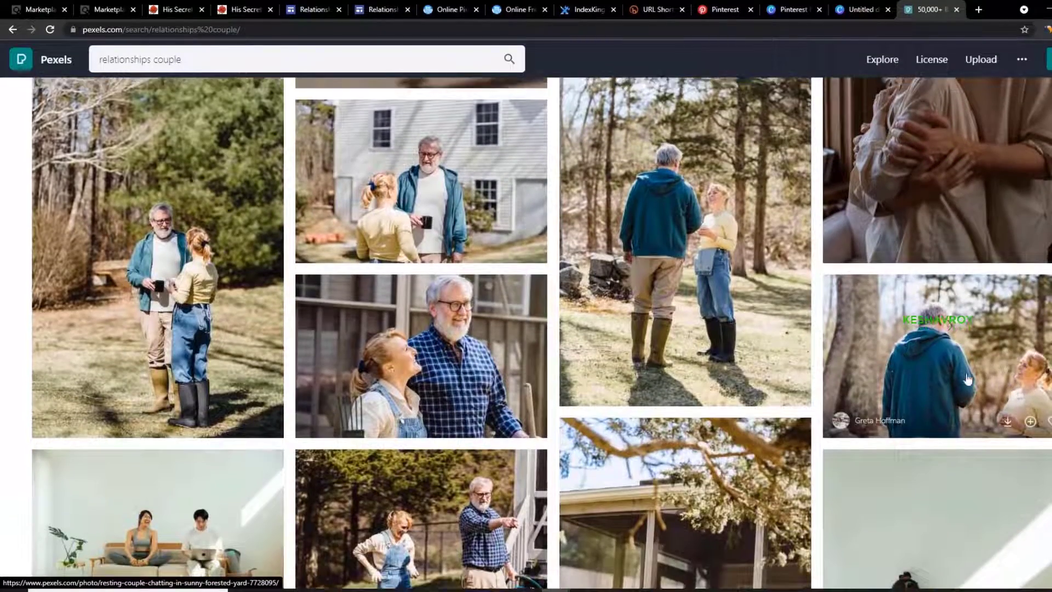
pyautogui.scroll(3, 1019, 394)
pyautogui.scroll(5, 986, 405)
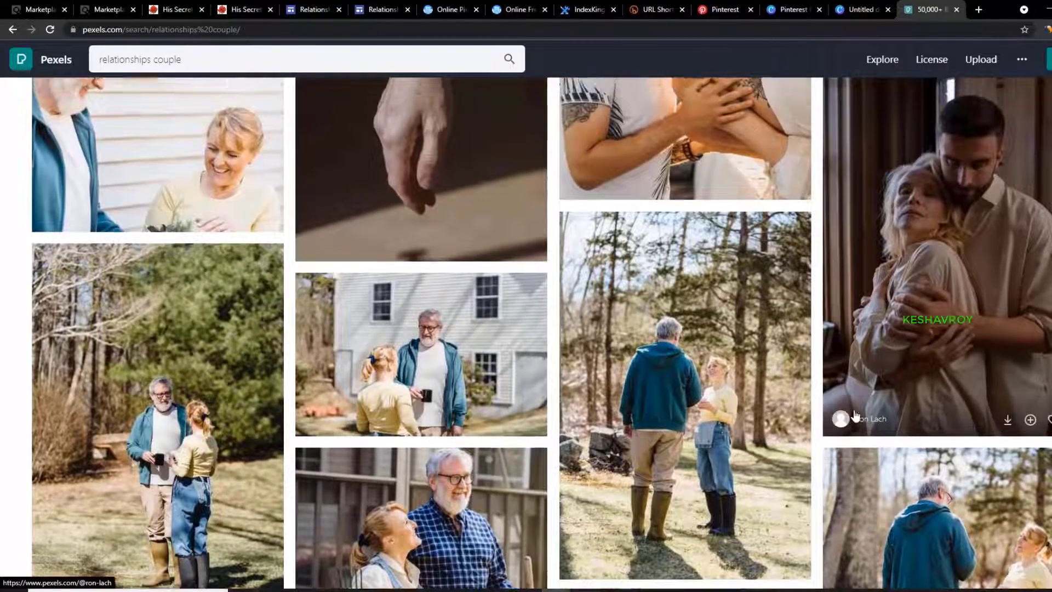
pyautogui.scroll(-6, 931, 357)
pyautogui.scroll(-12, 872, 384)
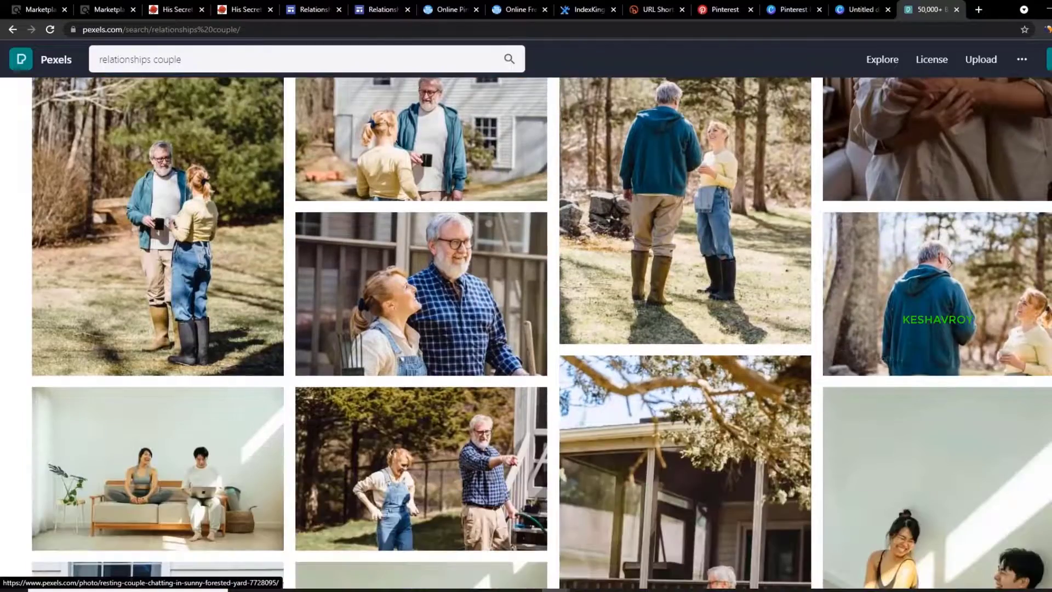
pyautogui.scroll(-2, 1004, 312)
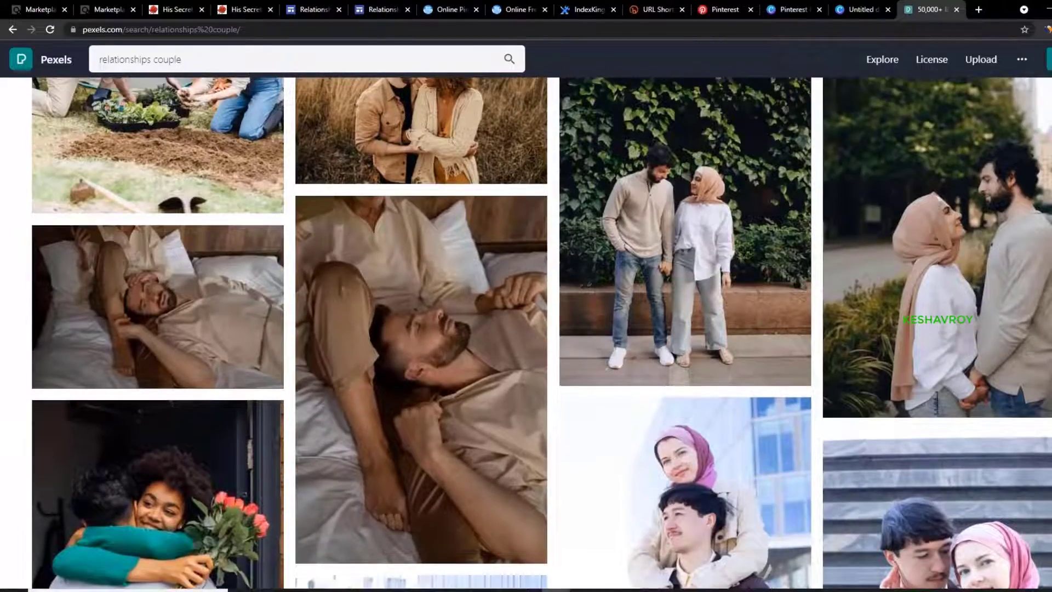
pyautogui.click(1007, 304)
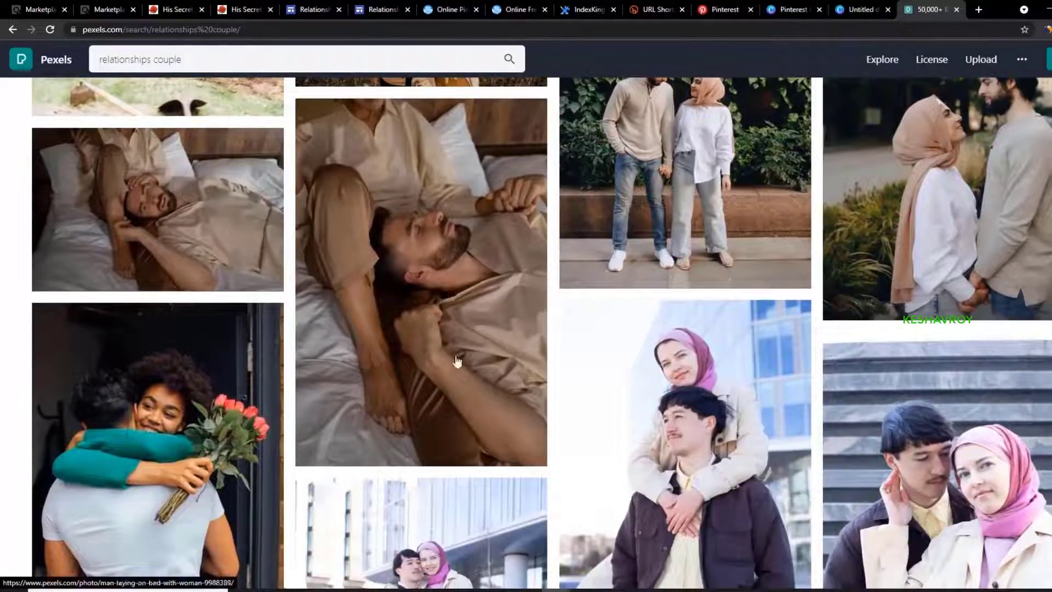
pyautogui.scroll(-3, 931, 318)
pyautogui.click(234, 244)
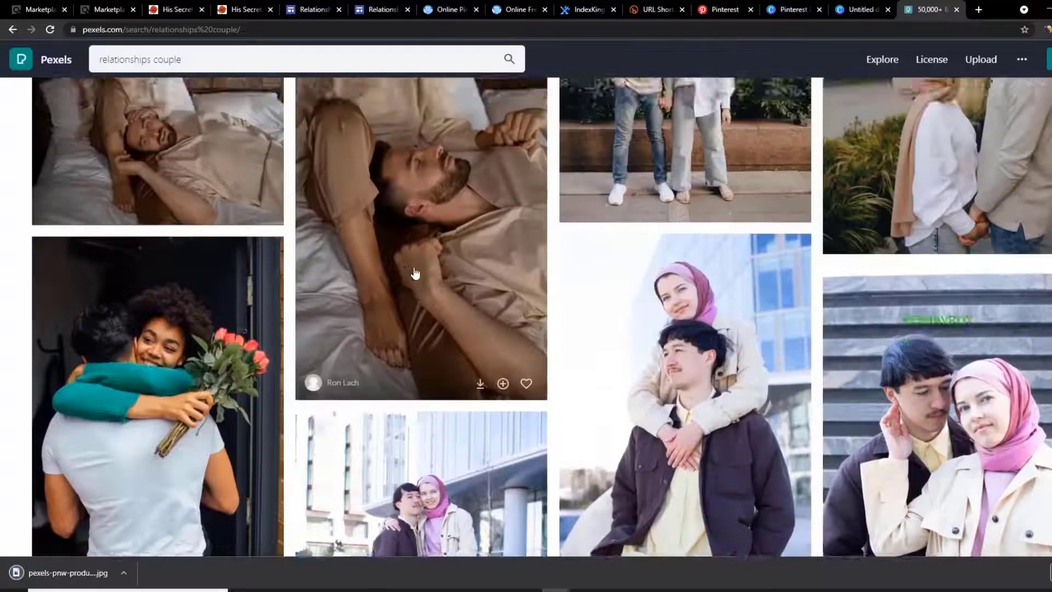
# - Switch back to the blank Canva Pin design, check the media upload options, and display the uploaded images
pyautogui.hotkey('ctrl', 'pageup')
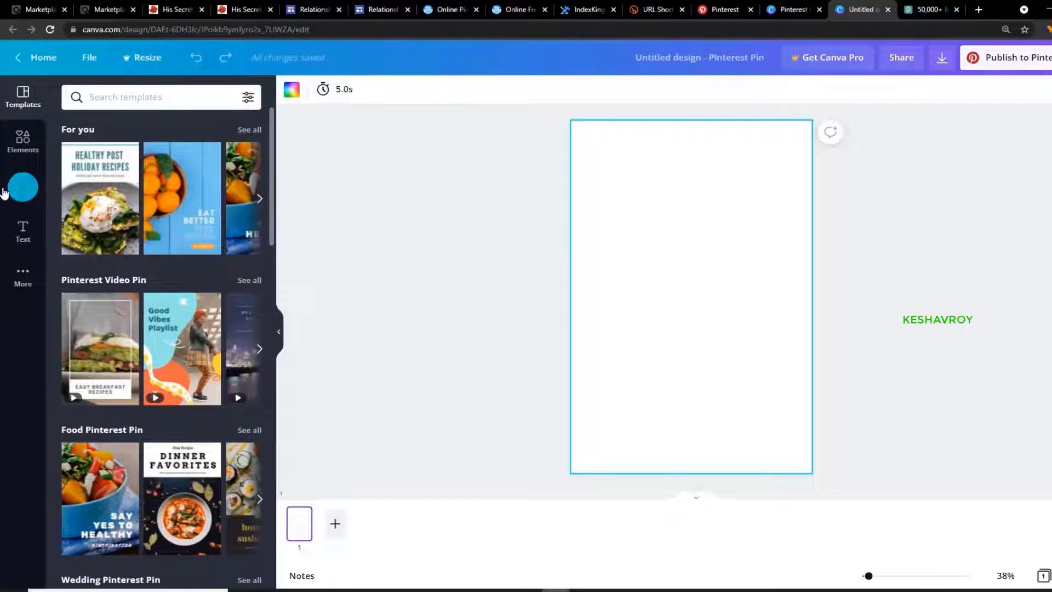
pyautogui.click(19, 182)
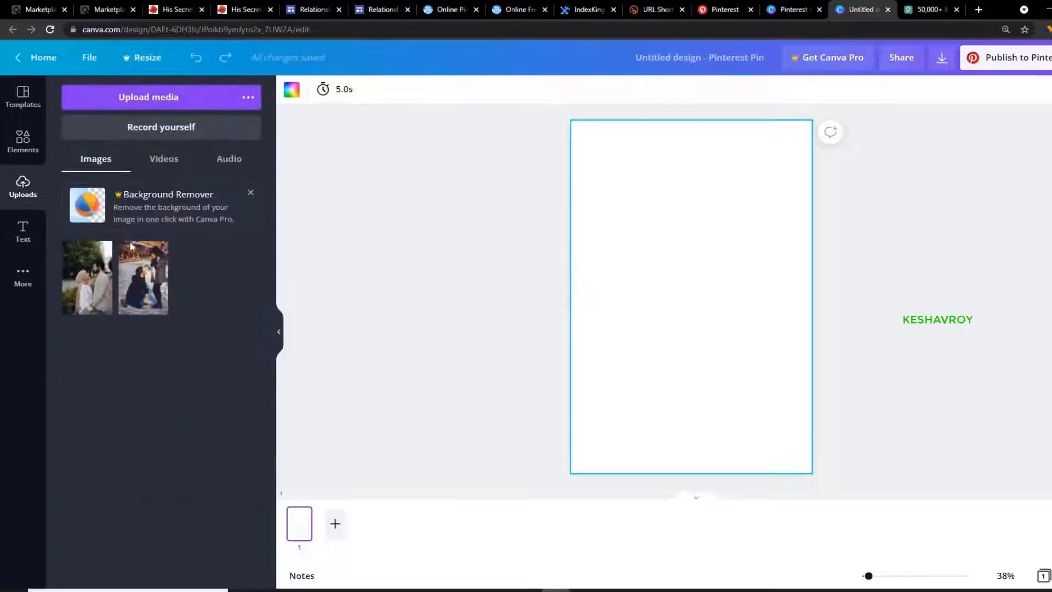
pyautogui.click(244, 98)
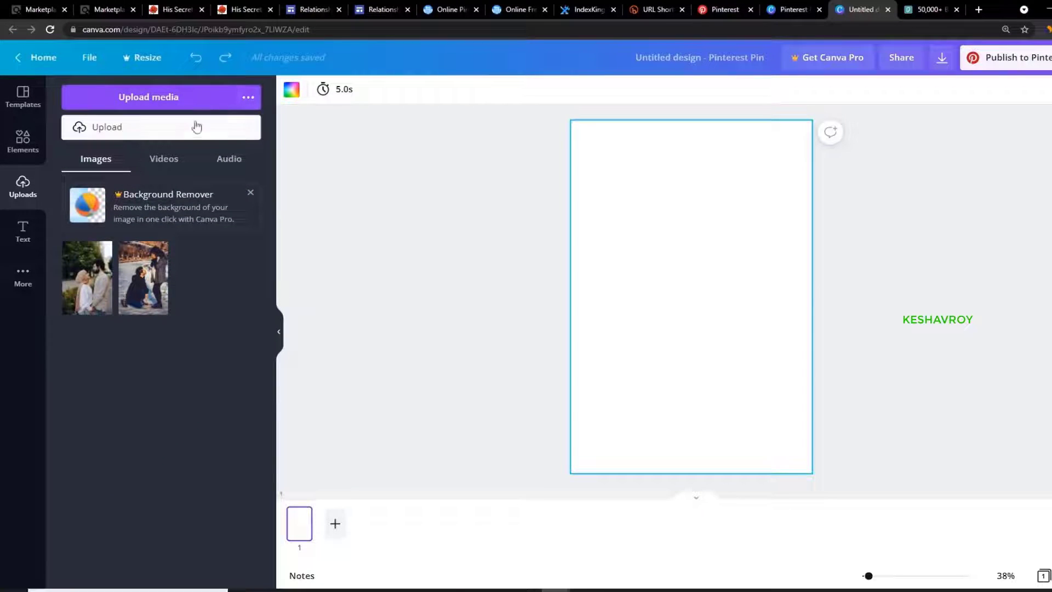
pyautogui.click(192, 270)
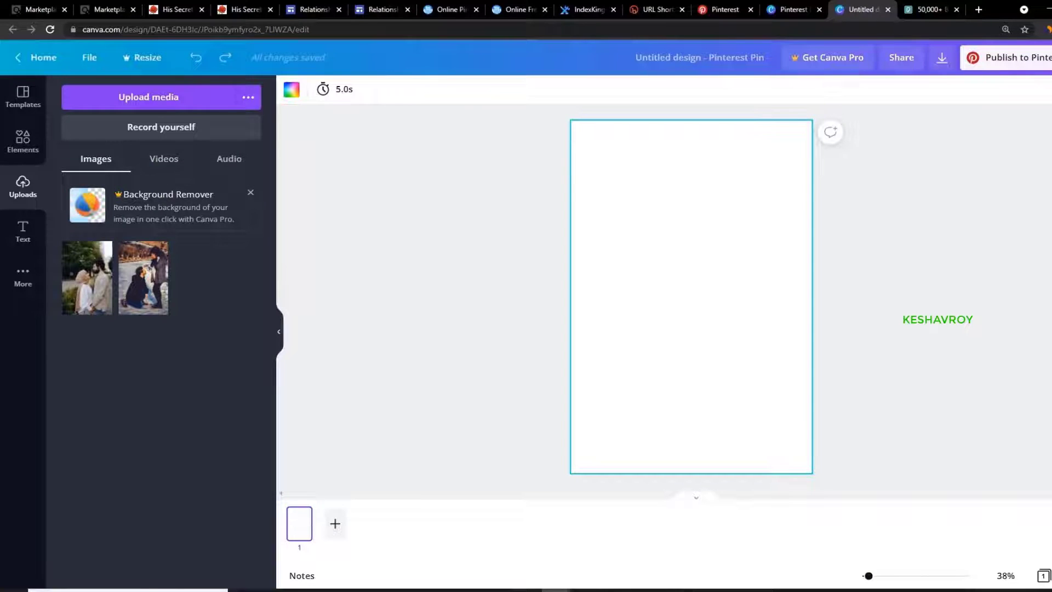
pyautogui.hotkey('alt', 'Tab')
pyautogui.hotkey('alt', 'Tab')
pyautogui.click(25, 105)
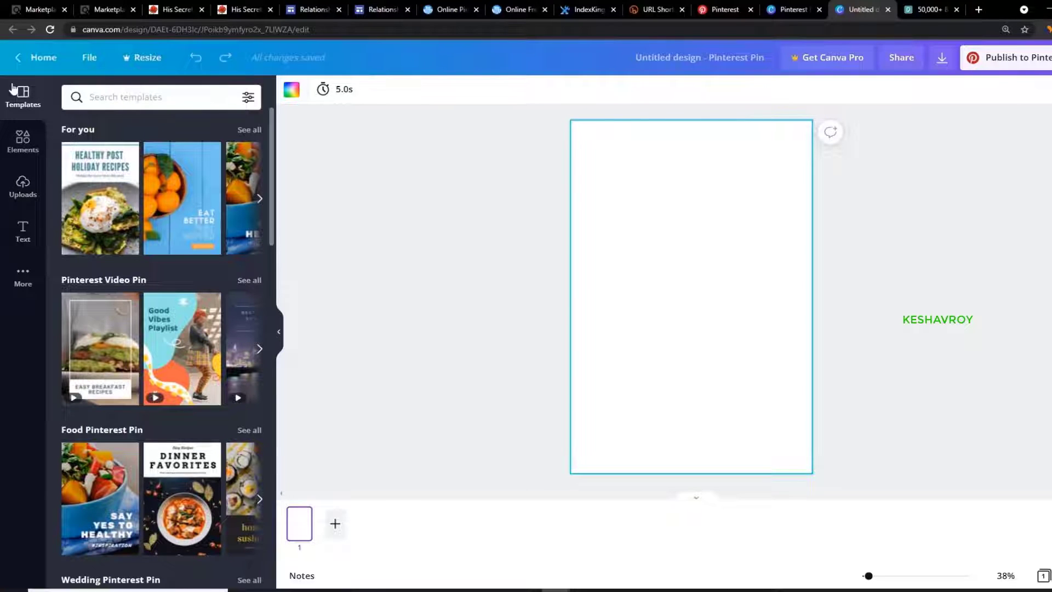
pyautogui.click(15, 188)
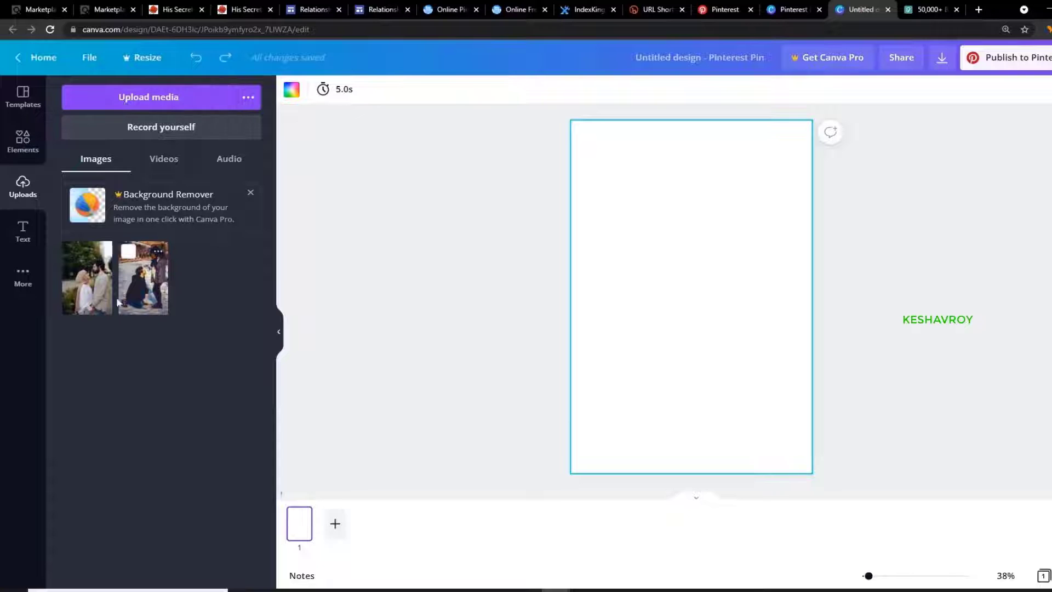
# - Place the uploaded photo of the couple holding hands on the Pin and enlarge it to fill the page
pyautogui.click(88, 278)
pyautogui.moveTo(601, 425); pyautogui.dragTo(558, 487)
pyautogui.moveTo(775, 174); pyautogui.dragTo(724, 194)
pyautogui.click(543, 212)
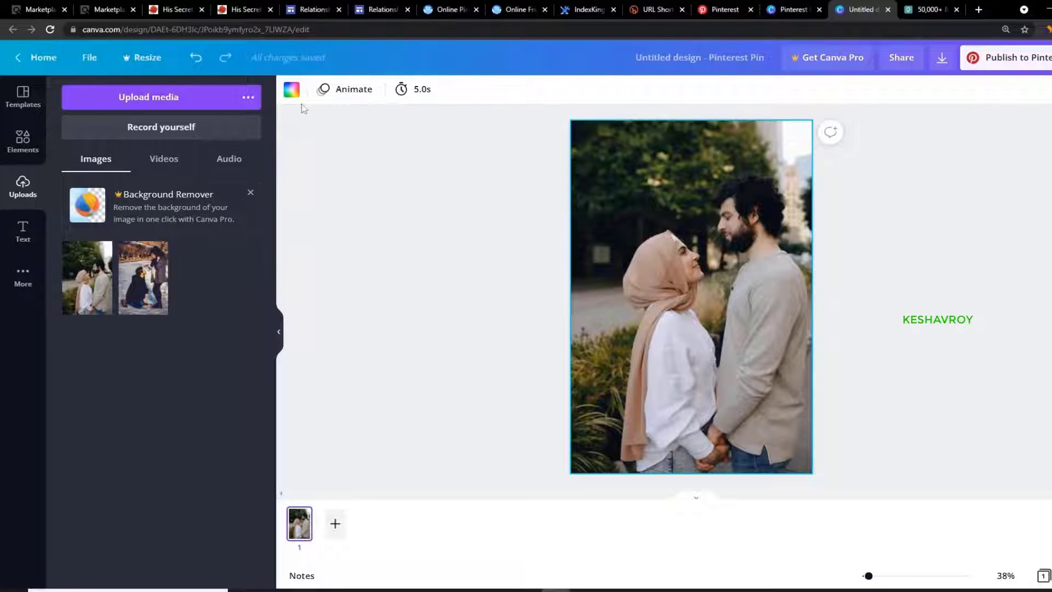
# - Open the couple photo's image editing options, look through the Smartmockups, and lower the photo's brightness to -17
pyautogui.click(291, 89)
pyautogui.click(534, 194)
pyautogui.click(661, 215)
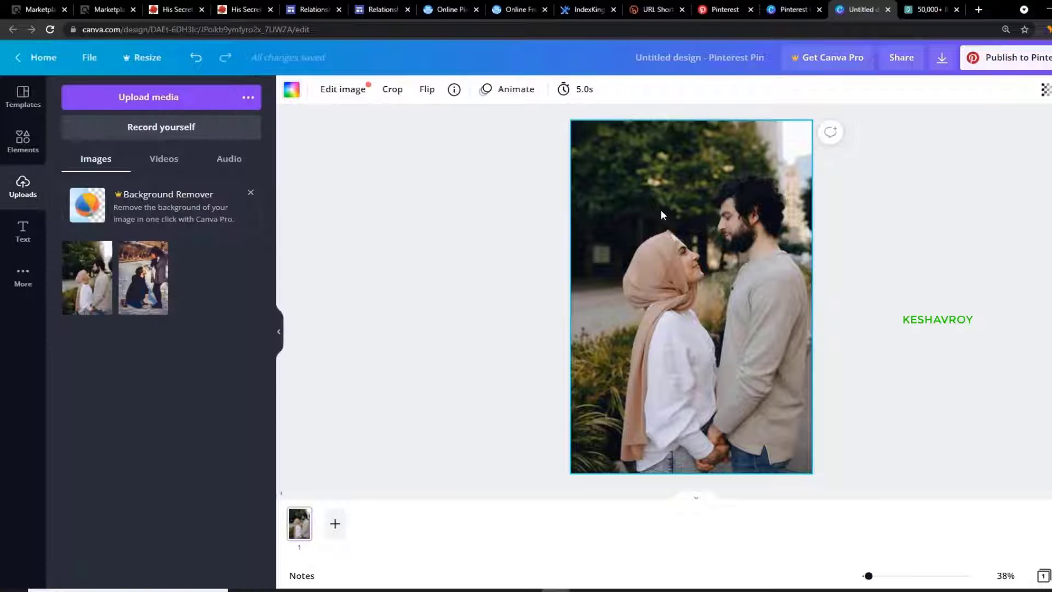
pyautogui.click(338, 93)
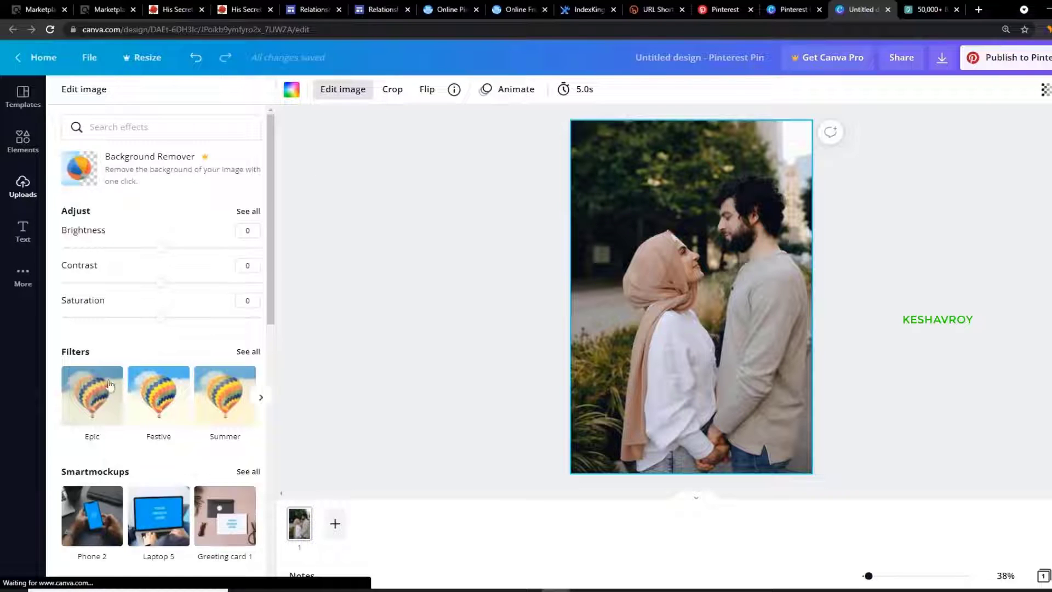
pyautogui.moveTo(158, 252)
pyautogui.mouseDown()
pyautogui.moveTo(141, 253)
pyautogui.moveTo(166, 261)
pyautogui.mouseUp()
pyautogui.scroll(-3, 202, 405)
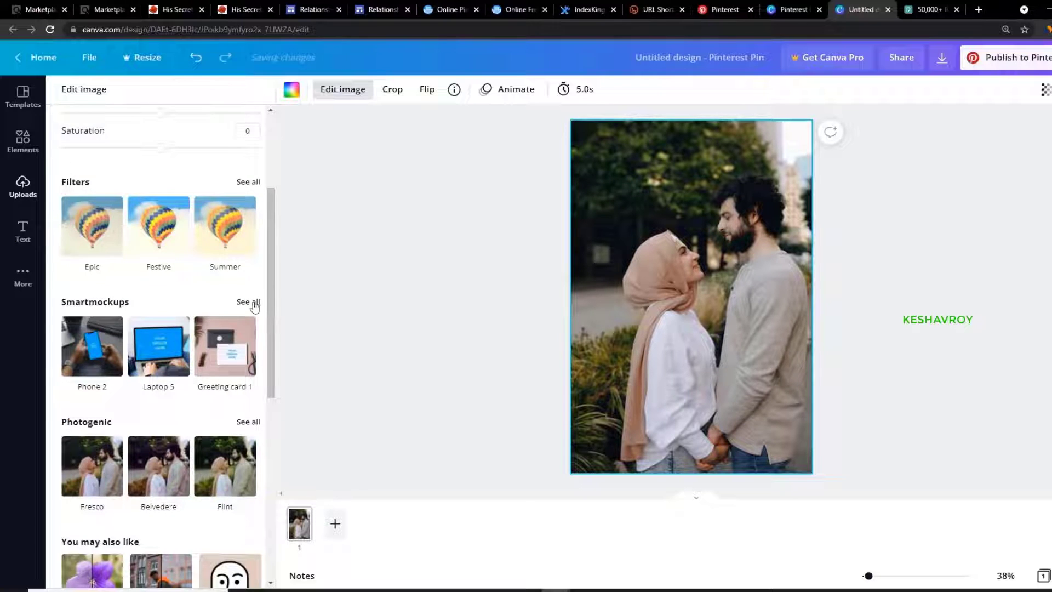
pyautogui.click(248, 304)
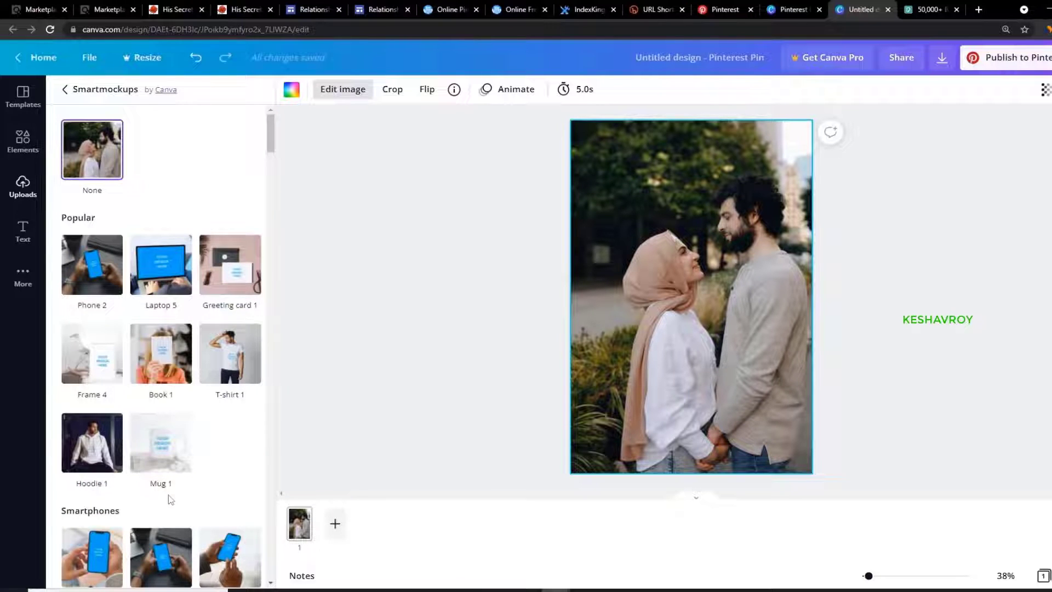
pyautogui.scroll(-4, 170, 499)
pyautogui.scroll(-5, 174, 517)
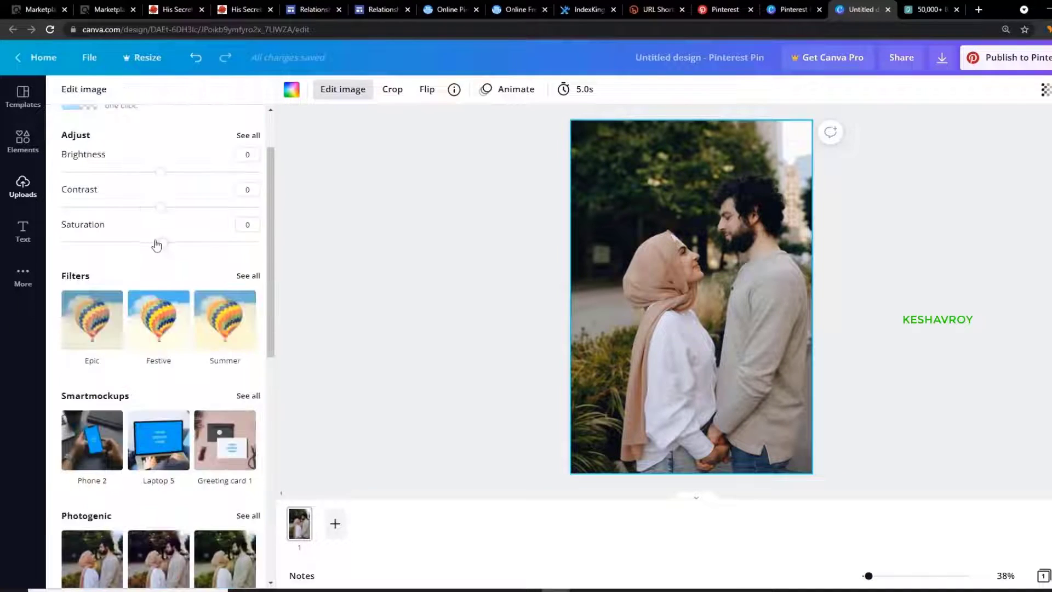
pyautogui.moveTo(159, 172); pyautogui.dragTo(146, 249)
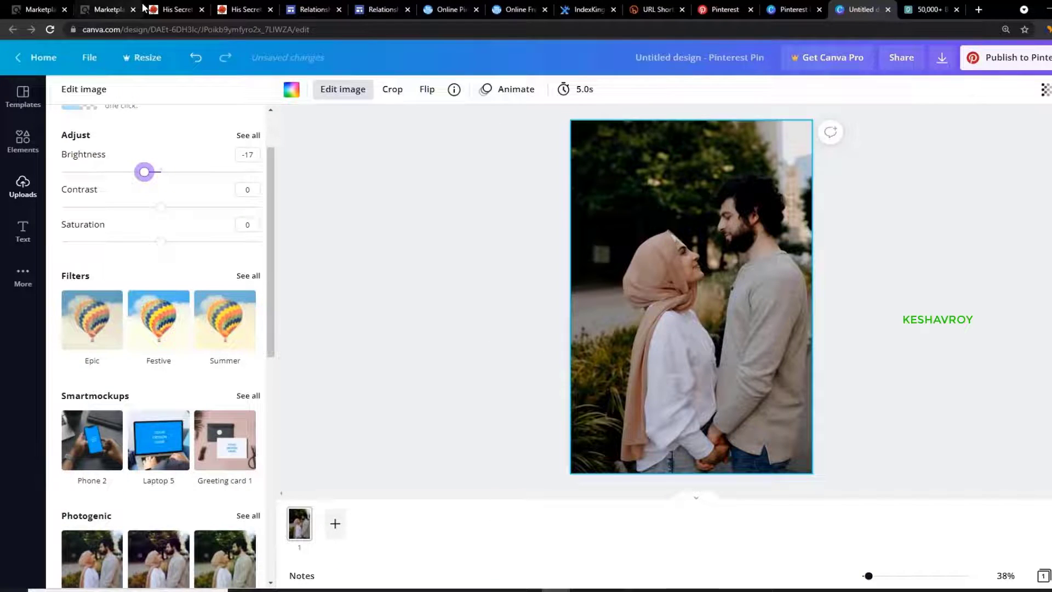
# - Read through the His Secret Obsession sales page and its affiliate resources page for wording to use on the Pin
pyautogui.click(174, 9)
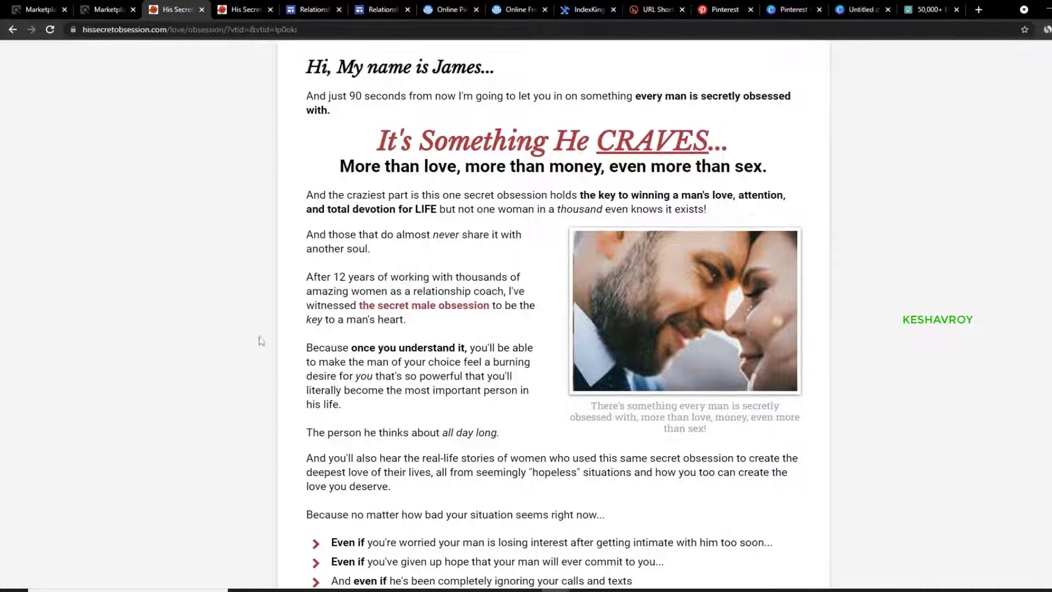
pyautogui.scroll(-15, 261, 340)
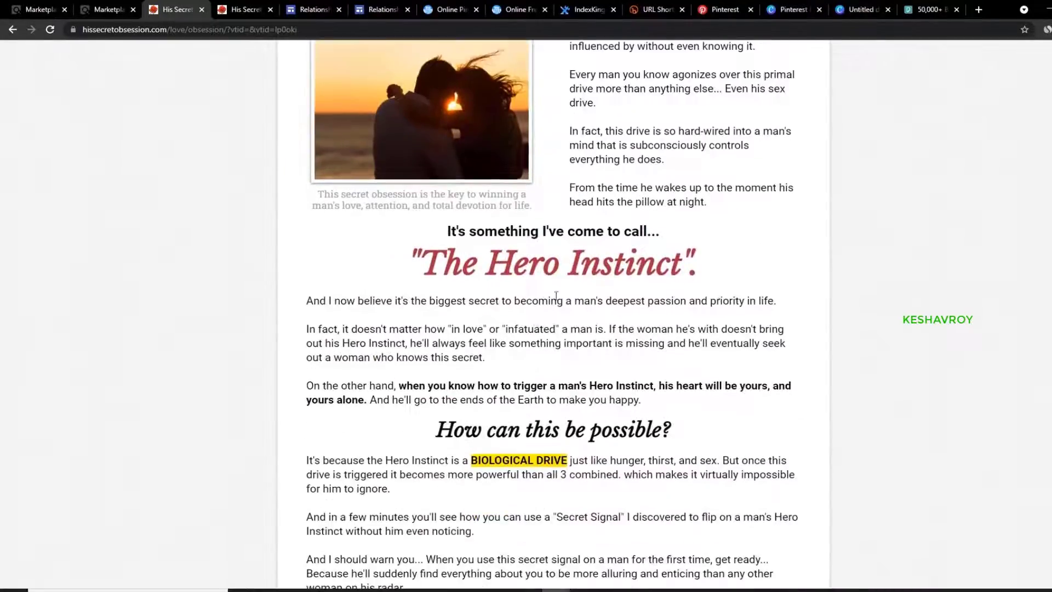
pyautogui.scroll(-20, 556, 295)
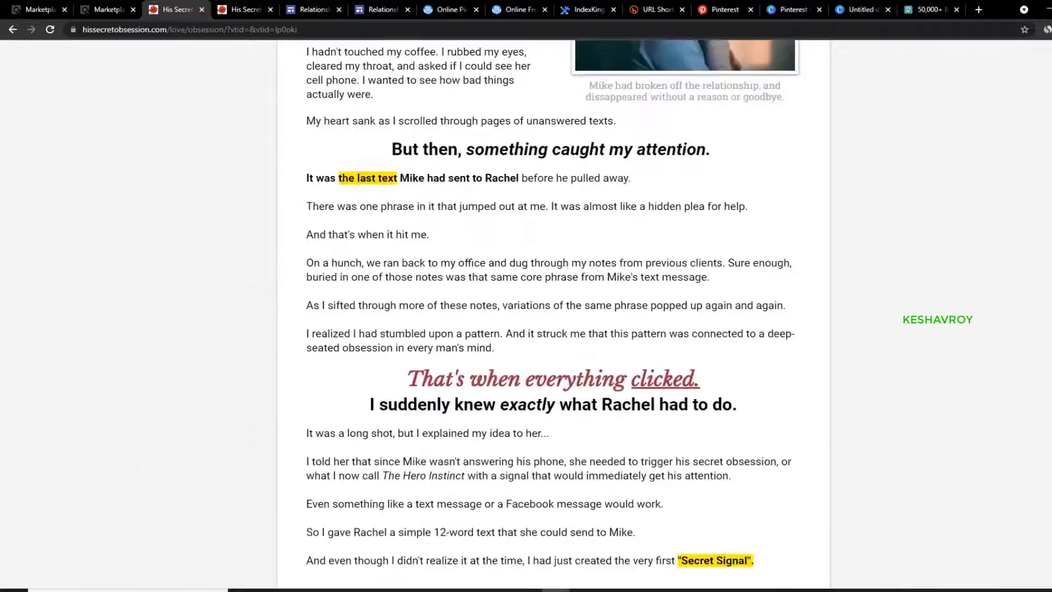
pyautogui.scroll(-20, 556, 296)
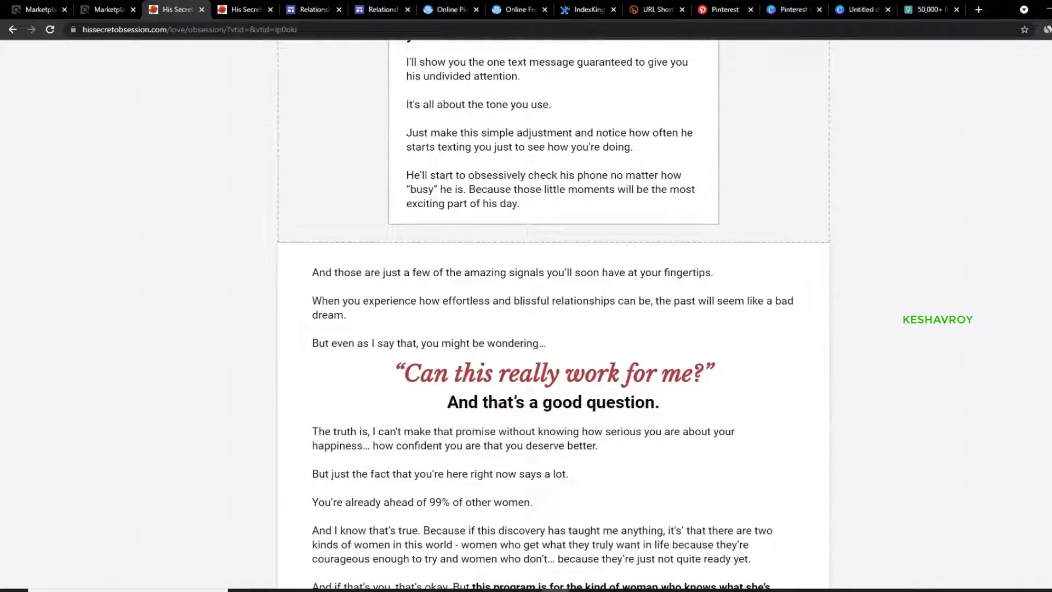
pyautogui.scroll(-3, 553, 313)
pyautogui.click(272, 5)
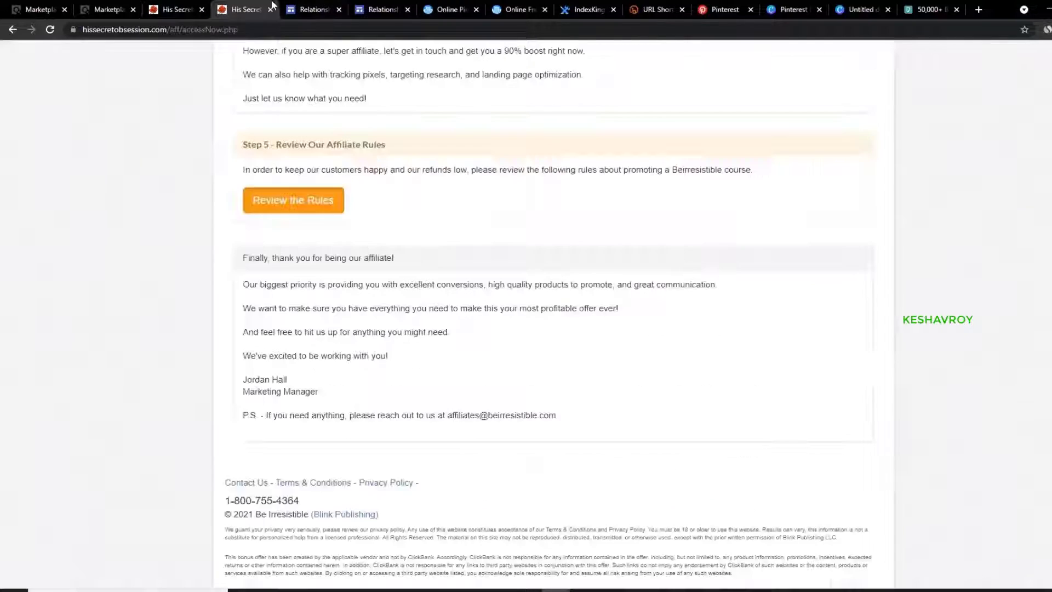
pyautogui.scroll(5, 287, 66)
# - Review the Relationship landing page in Google Sites down to its Add To Cart banner, then return to the Canva Pin design
pyautogui.click(310, 10)
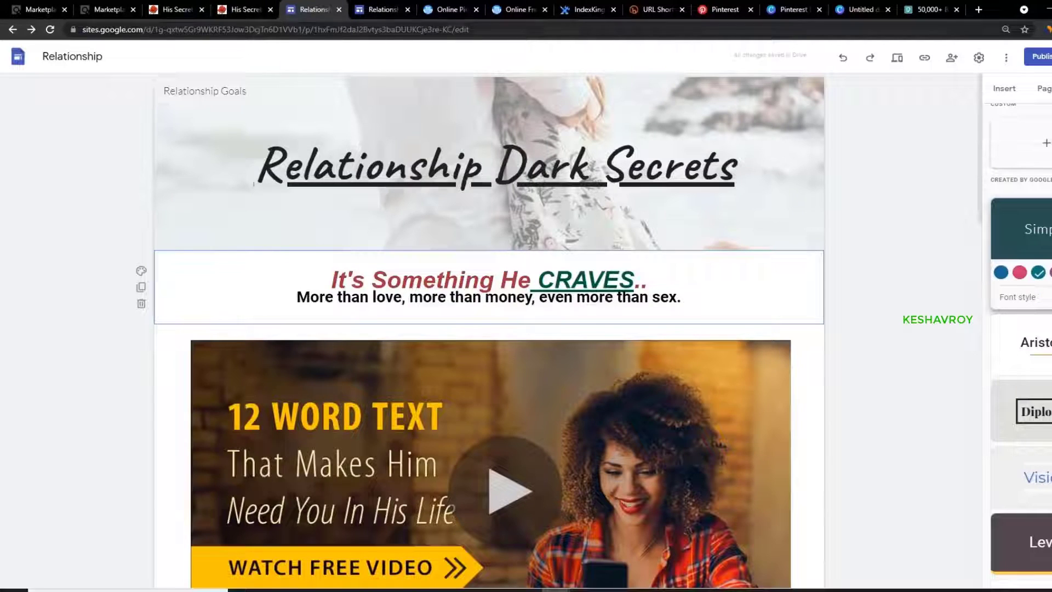
pyautogui.scroll(-12, 219, 371)
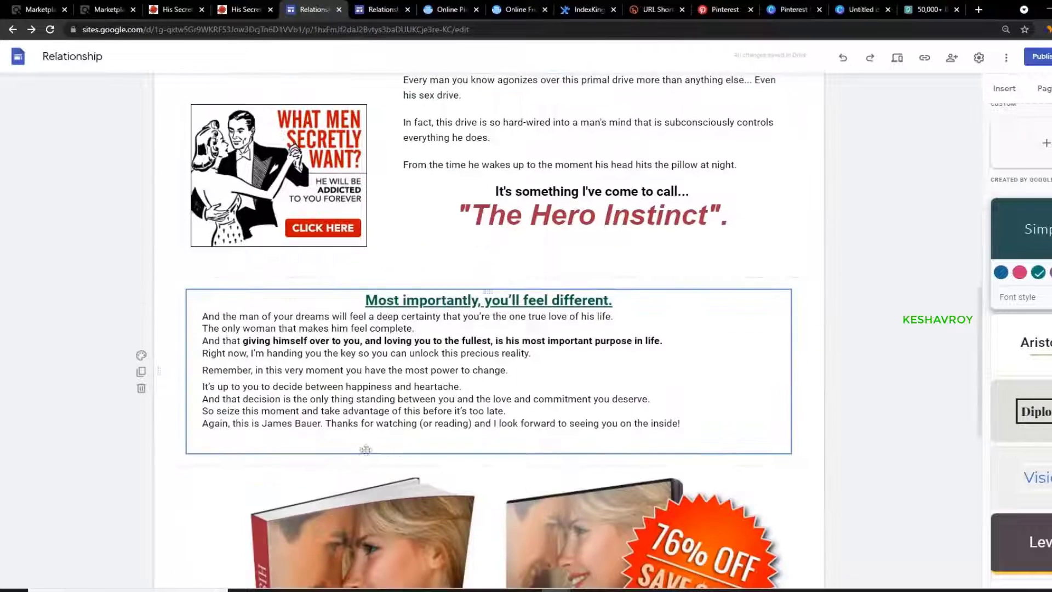
pyautogui.scroll(-1, 365, 450)
pyautogui.click(199, 266)
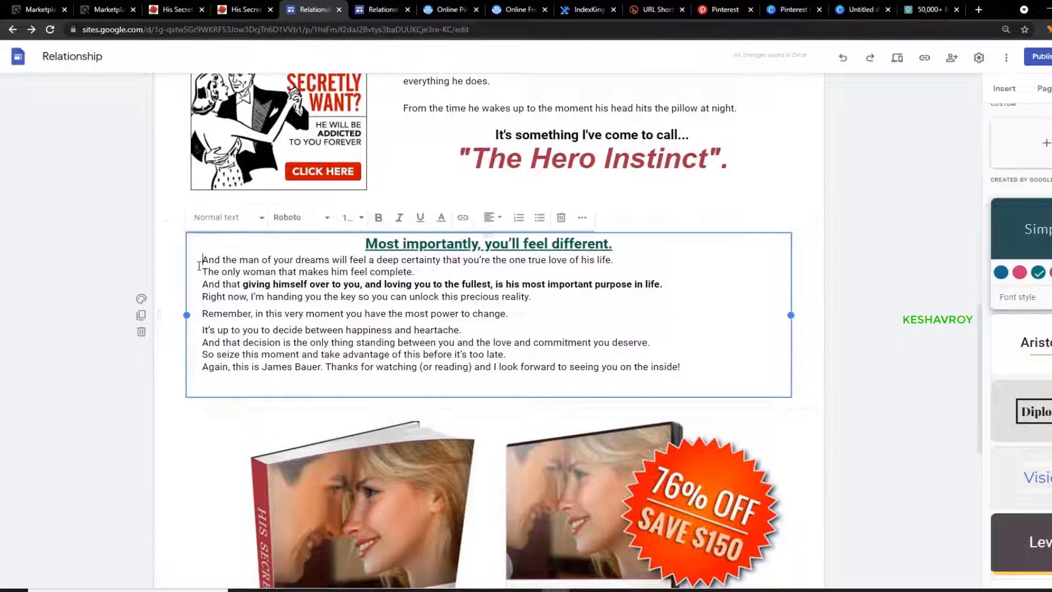
pyautogui.moveTo(201, 315); pyautogui.dragTo(547, 310)
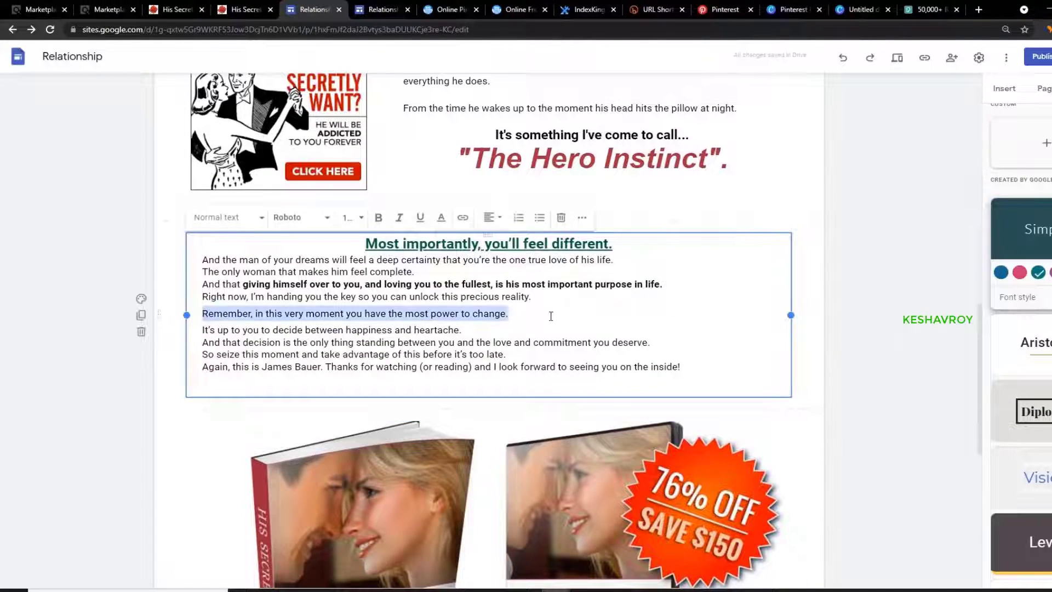
pyautogui.scroll(-9, 551, 316)
pyautogui.click(441, 441)
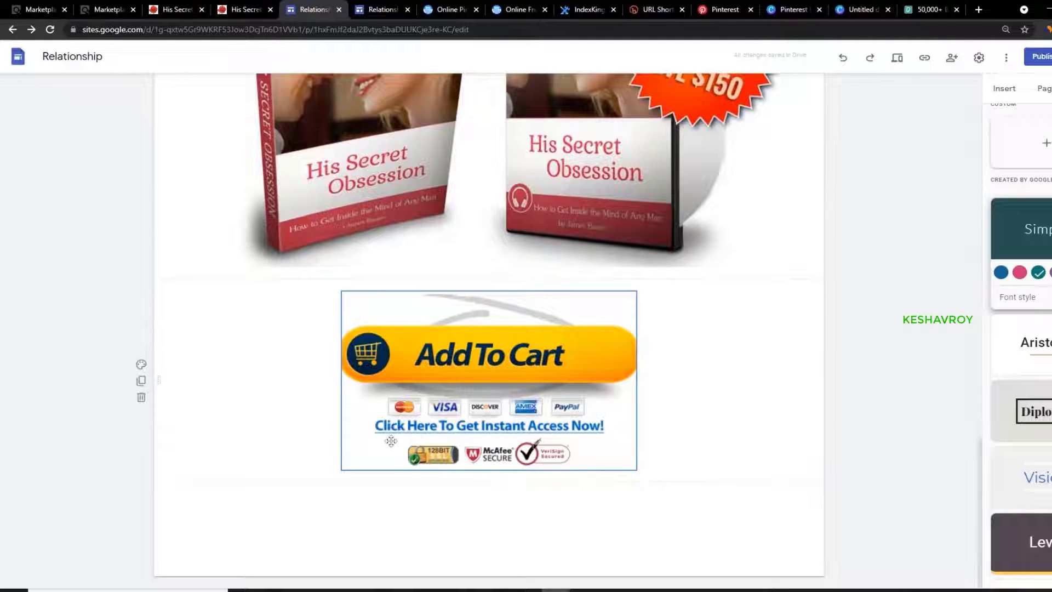
pyautogui.click(688, 390)
pyautogui.click(914, 7)
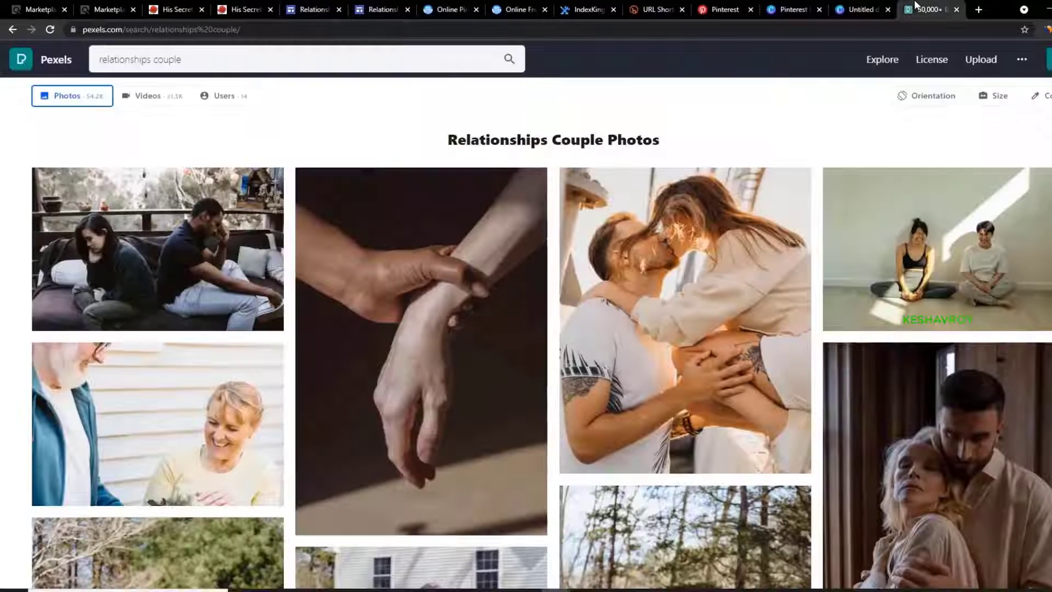
pyautogui.click(877, 8)
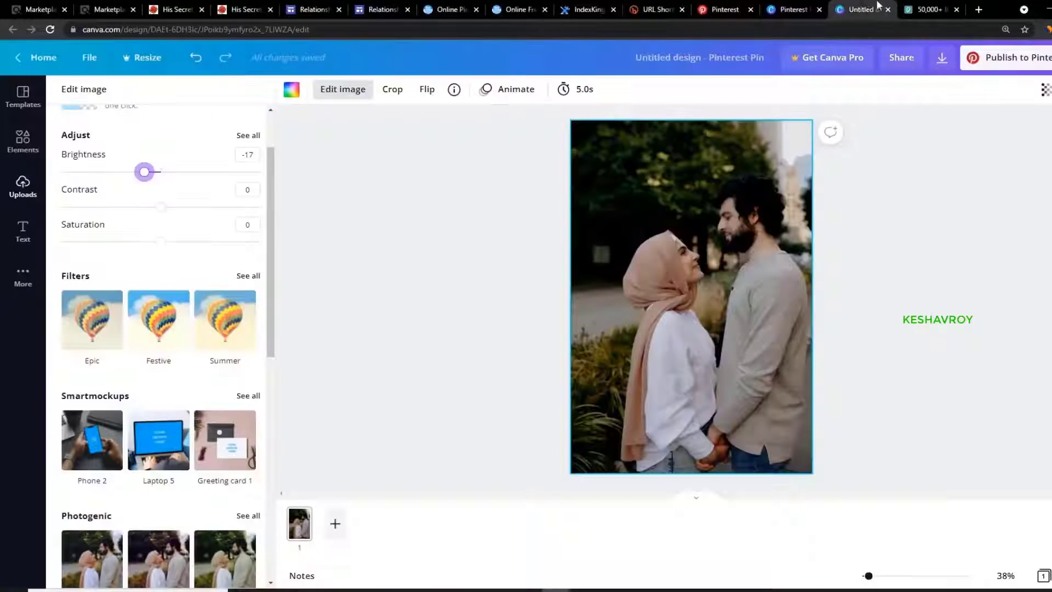
# - Find BrainyQuote through a web search in a new browser tab and search the site for "love" quotes
pyautogui.click(976, 8)
pyautogui.write('brainyq')
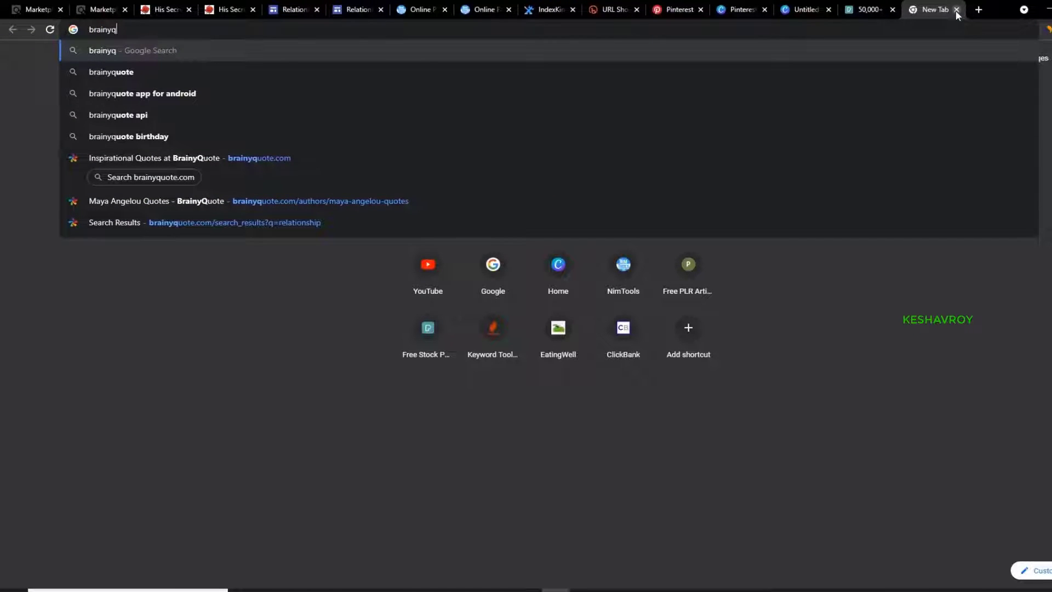
pyautogui.press('Down')
pyautogui.press('Return')
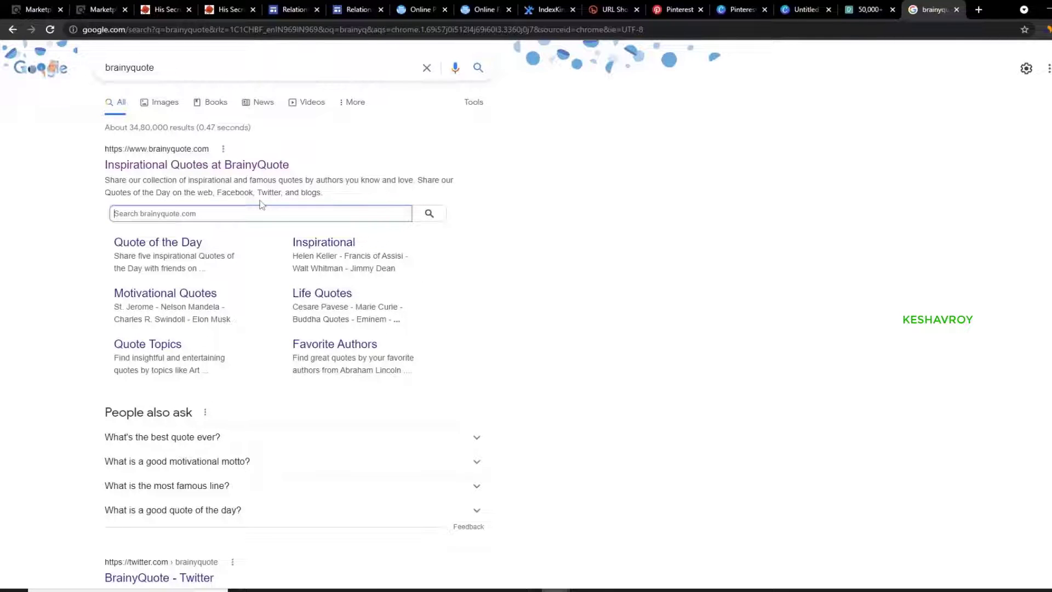
pyautogui.write('love')
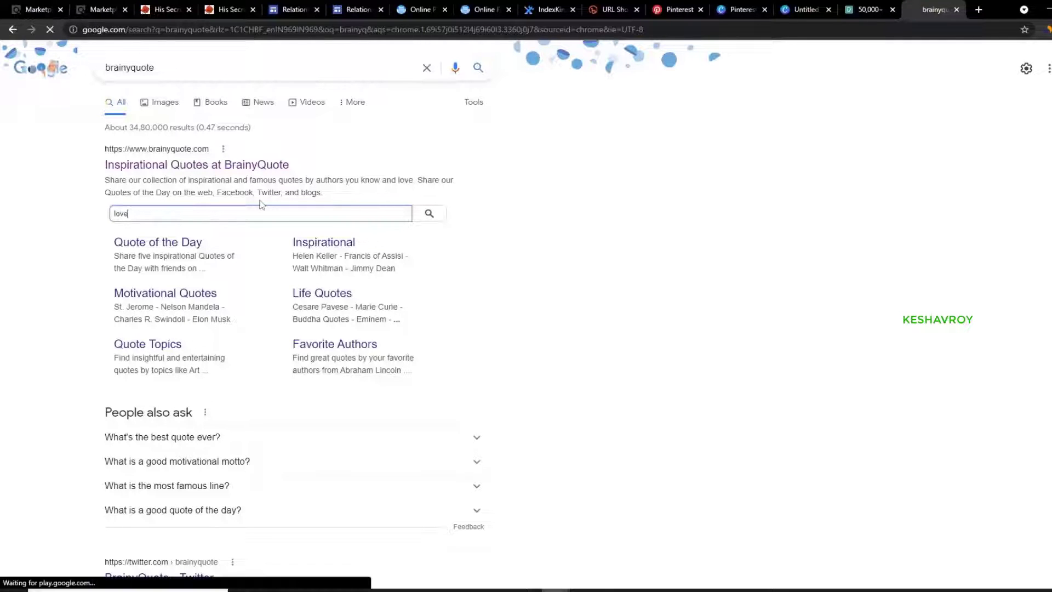
pyautogui.press('Return')
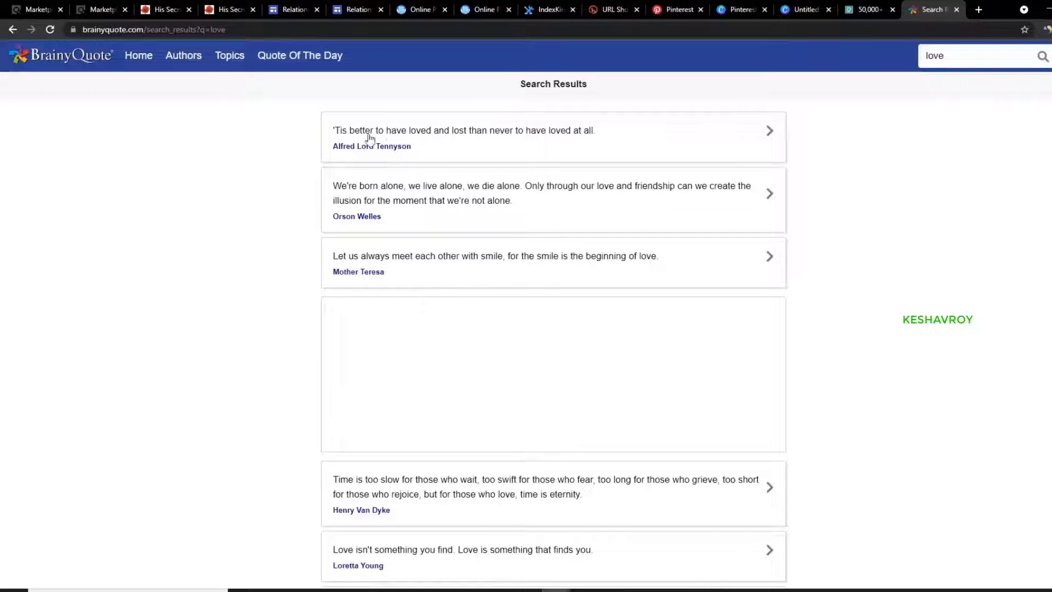
# - Search BrainyQuote for "relationship" and open the Maya Angelou quote about someone showing you who they are
pyautogui.doubleClick(958, 61)
pyautogui.write('r')
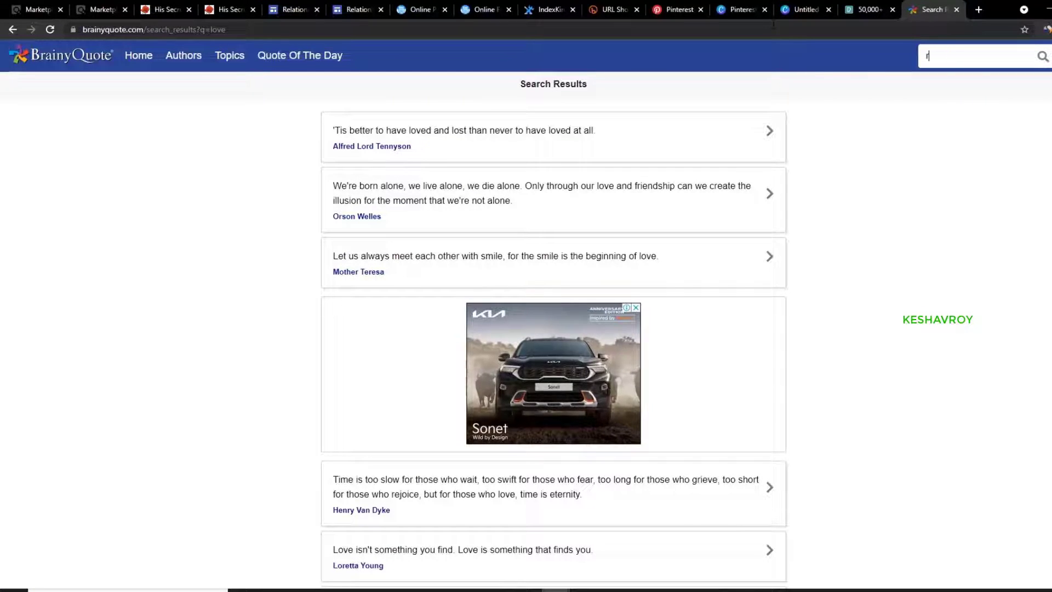
pyautogui.write('elationship')
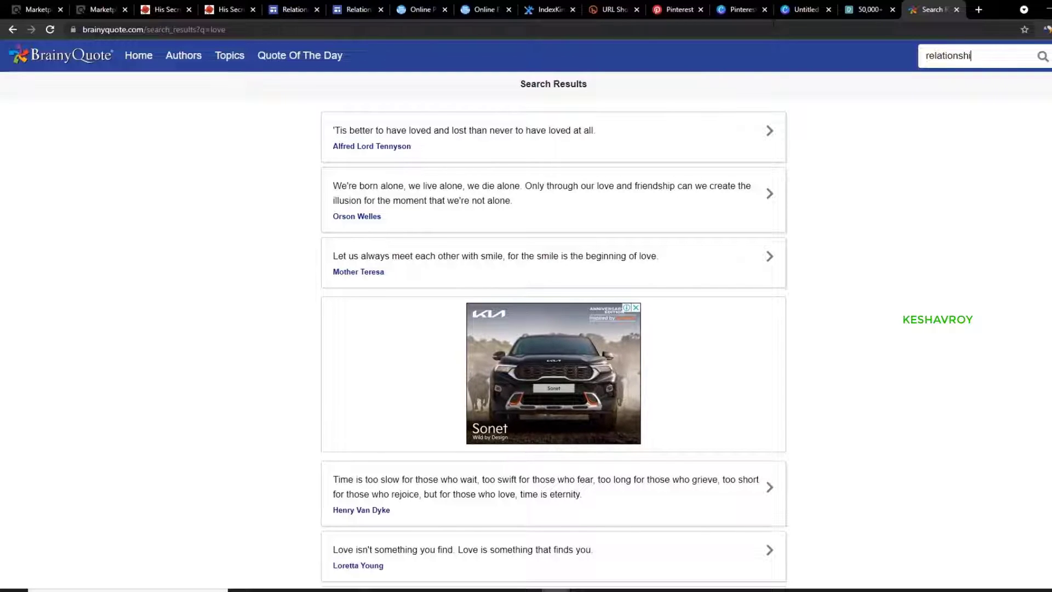
pyautogui.press('Return')
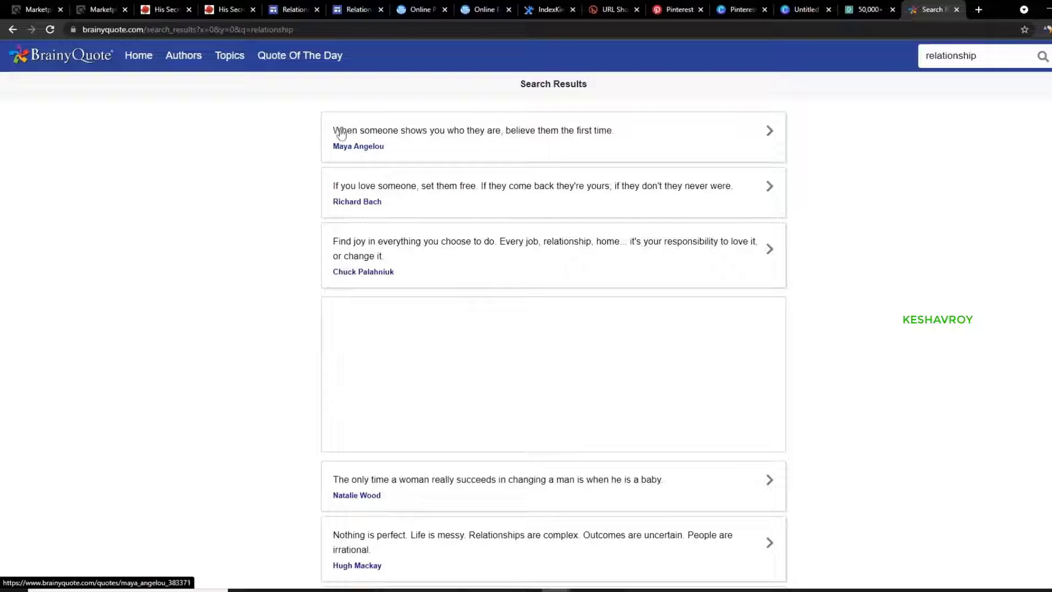
pyautogui.click(763, 143)
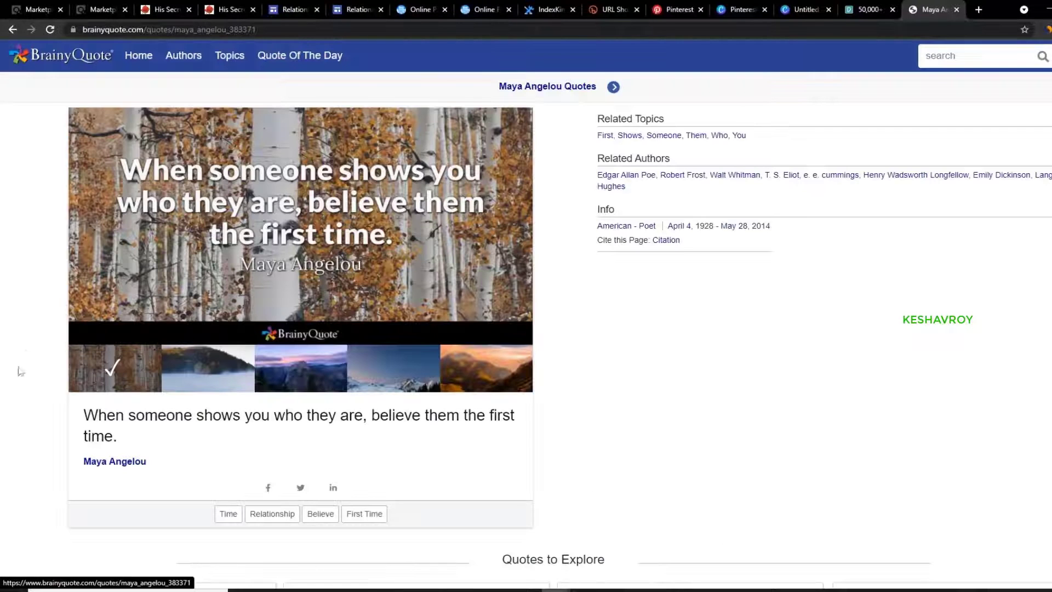
# - Copy the quote "When someone shows you who they are, believe them the first time." and switch back to the Canva Pin design
pyautogui.moveTo(80, 420); pyautogui.dragTo(129, 442)
pyautogui.rightClick(133, 430)
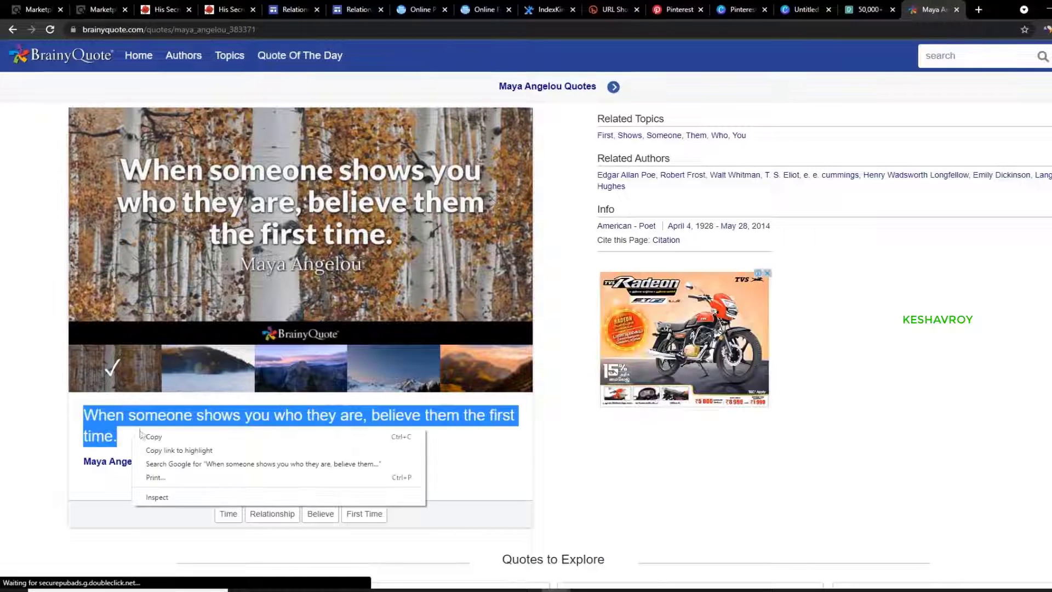
pyautogui.click(156, 437)
pyautogui.click(805, 9)
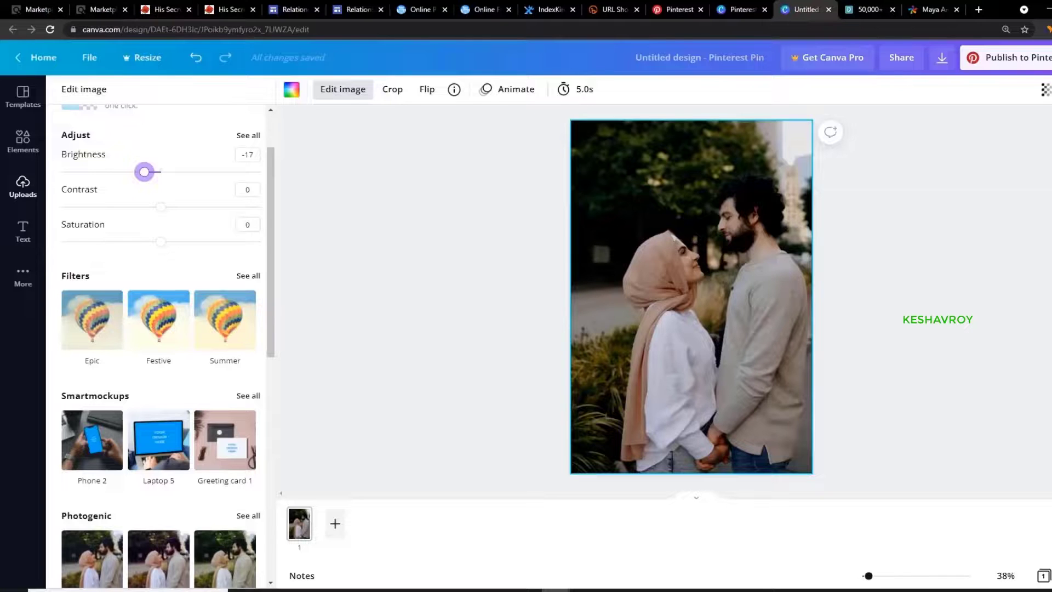
# - Browse the text font combinations and add the neon "Good vibes" one to the Pin
pyautogui.click(23, 232)
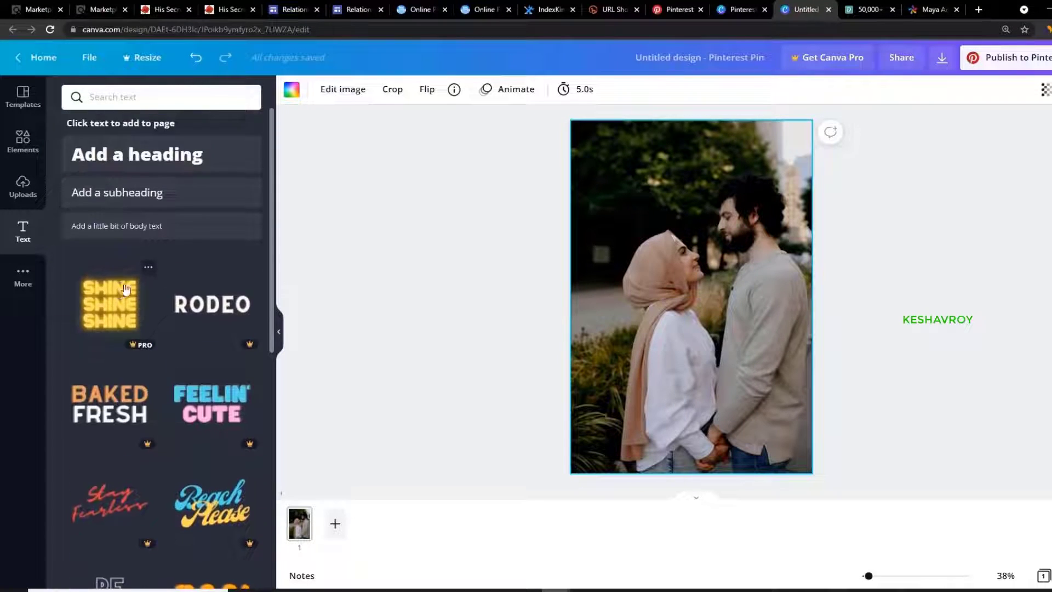
pyautogui.scroll(-8, 155, 307)
pyautogui.scroll(-8, 168, 246)
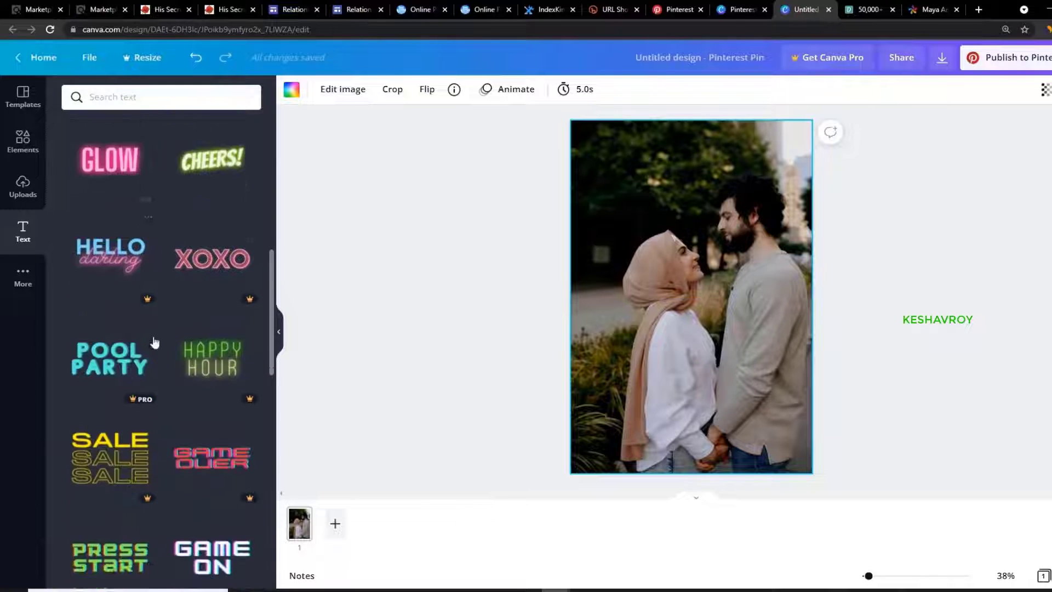
pyautogui.scroll(-2, 186, 391)
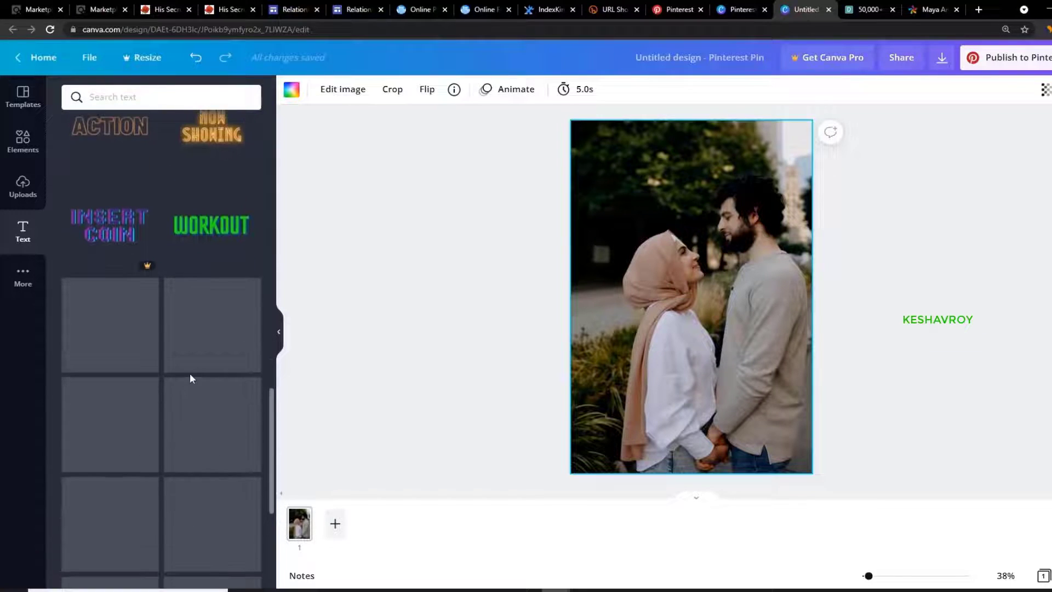
pyautogui.scroll(-1, 180, 376)
pyautogui.scroll(-6, 189, 384)
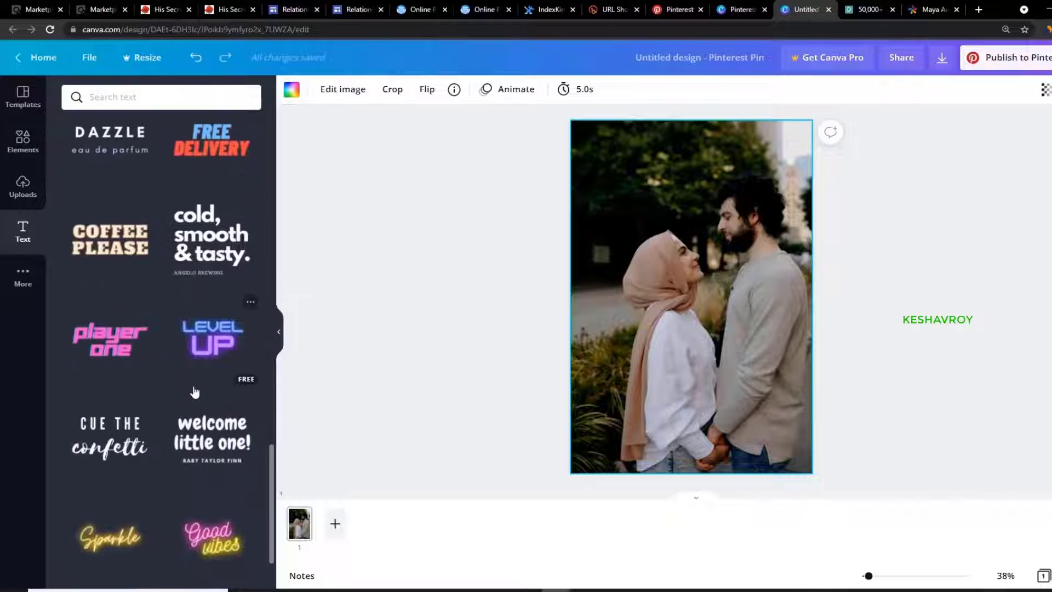
pyautogui.scroll(-1, 206, 383)
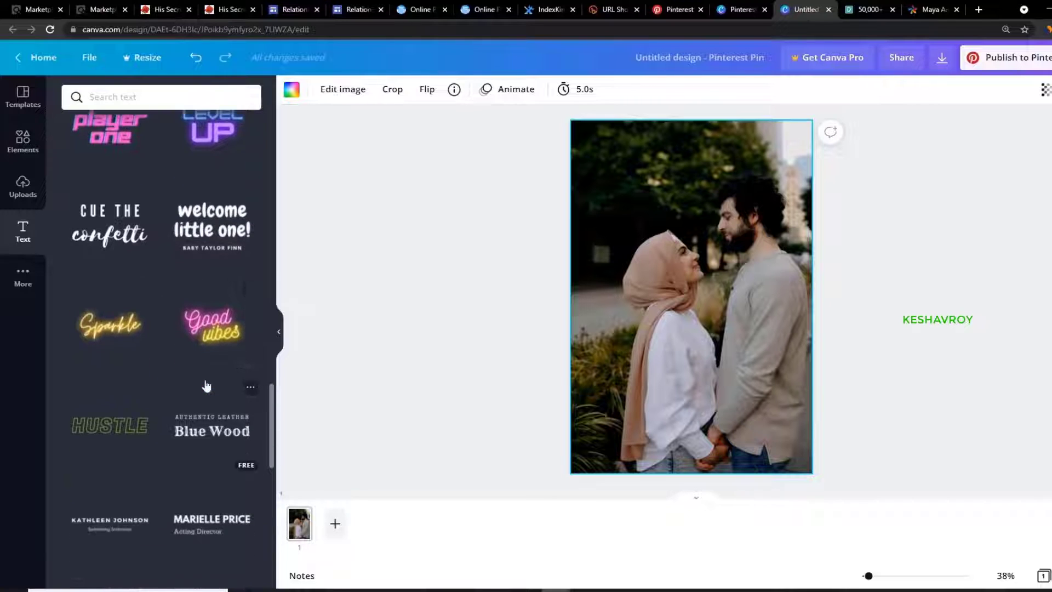
pyautogui.scroll(-1, 245, 462)
pyautogui.scroll(-6, 268, 469)
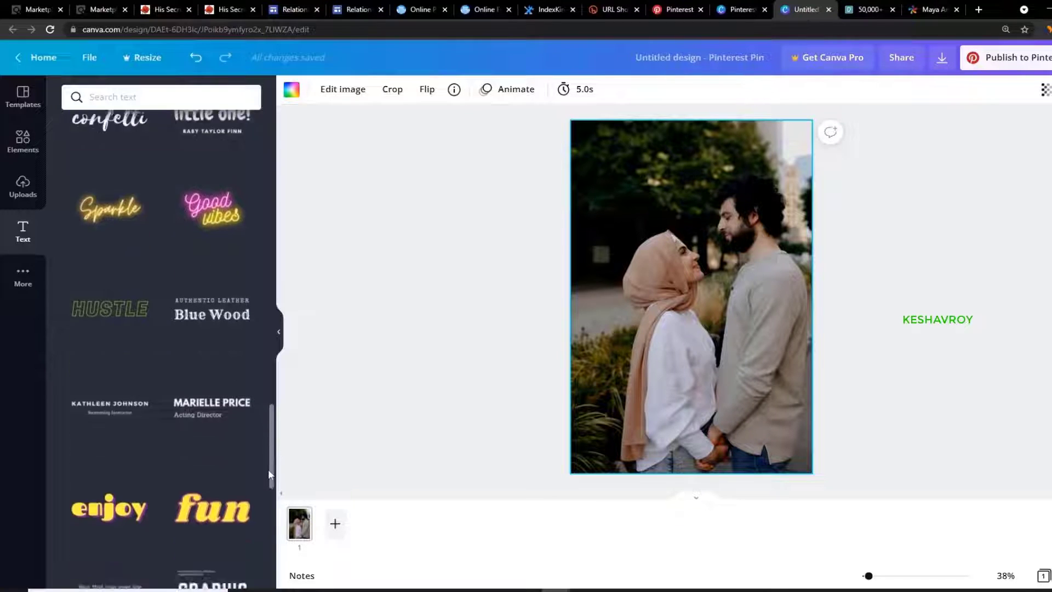
pyautogui.scroll(8, 241, 422)
pyautogui.scroll(-1, 237, 416)
pyautogui.click(226, 394)
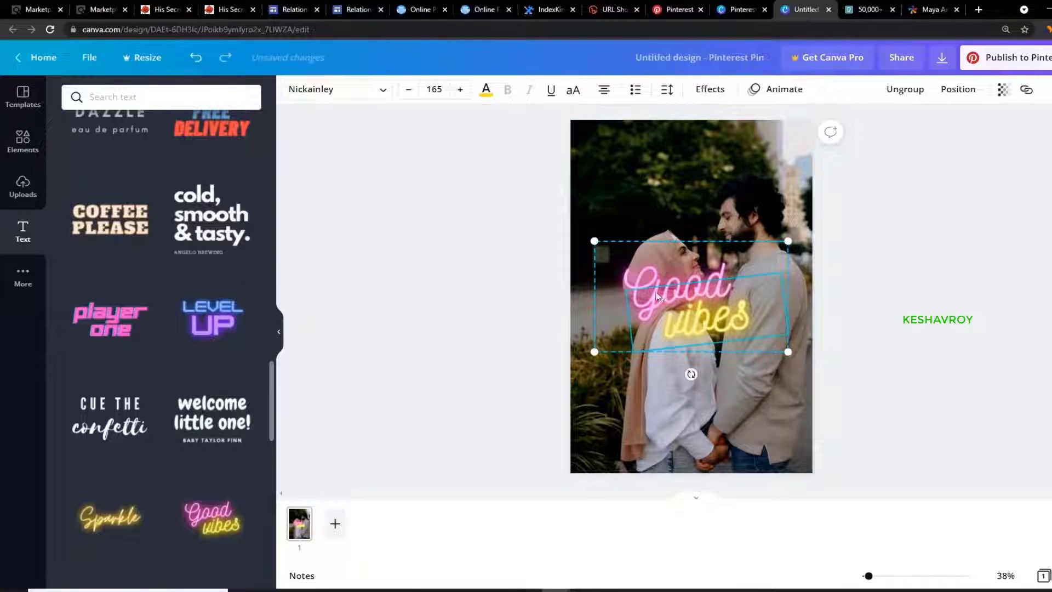
# - Try replacing the word "Good" in the neon text with the copied quote, and undo it
pyautogui.doubleClick(654, 294)
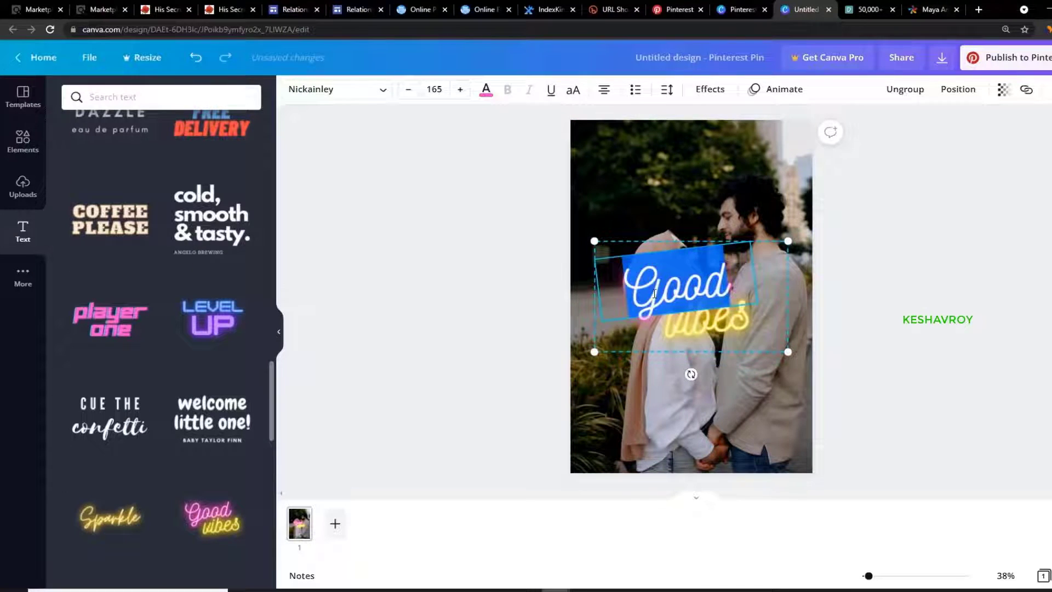
pyautogui.hotkey('ctrl', 'v')
pyautogui.hotkey('ctrl', 'z')
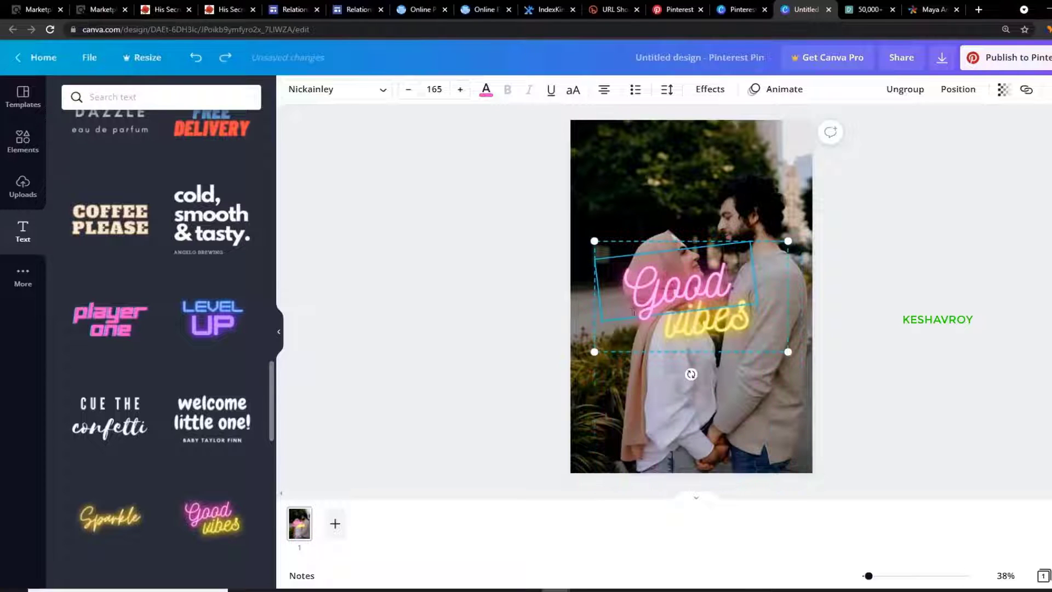
# - Move the "Good vibes" text group down to the lower part of the couple photo
pyautogui.click(600, 382)
pyautogui.moveTo(708, 338); pyautogui.dragTo(700, 453)
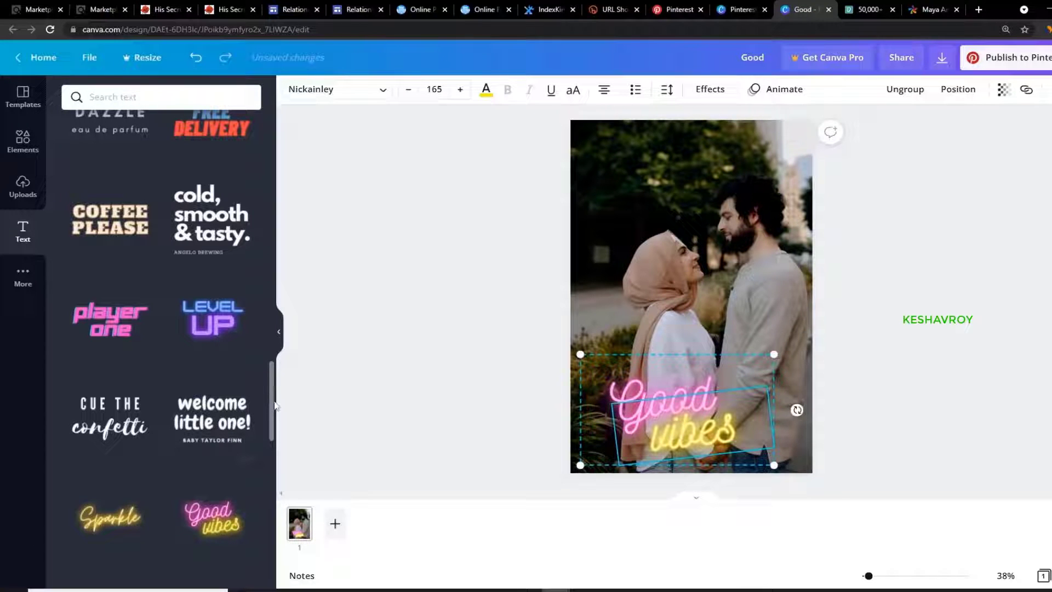
# - Add a heading containing the copied quote "When someone shows you who they are, believe them the first time." and shrink it to size 67.1
pyautogui.moveTo(272, 389); pyautogui.dragTo(285, 120)
pyautogui.click(209, 170)
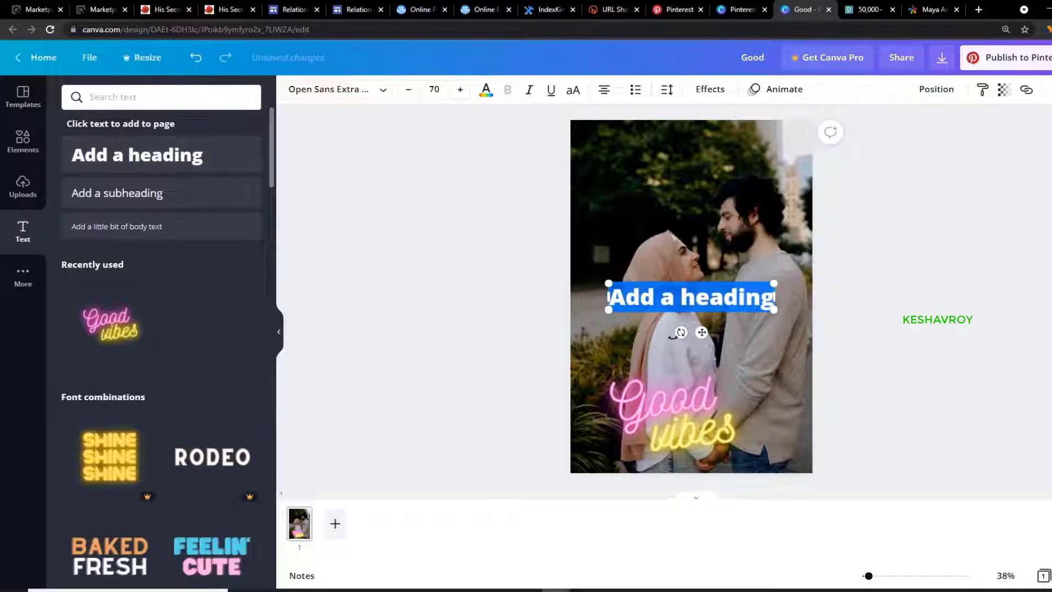
pyautogui.hotkey('ctrl', 'v')
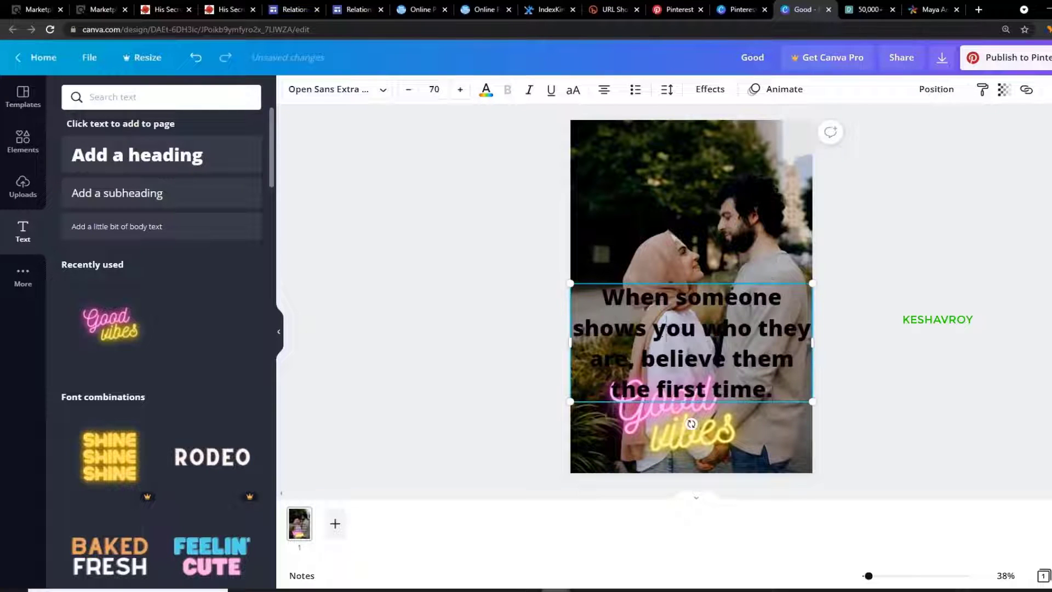
pyautogui.moveTo(570, 284); pyautogui.dragTo(580, 289)
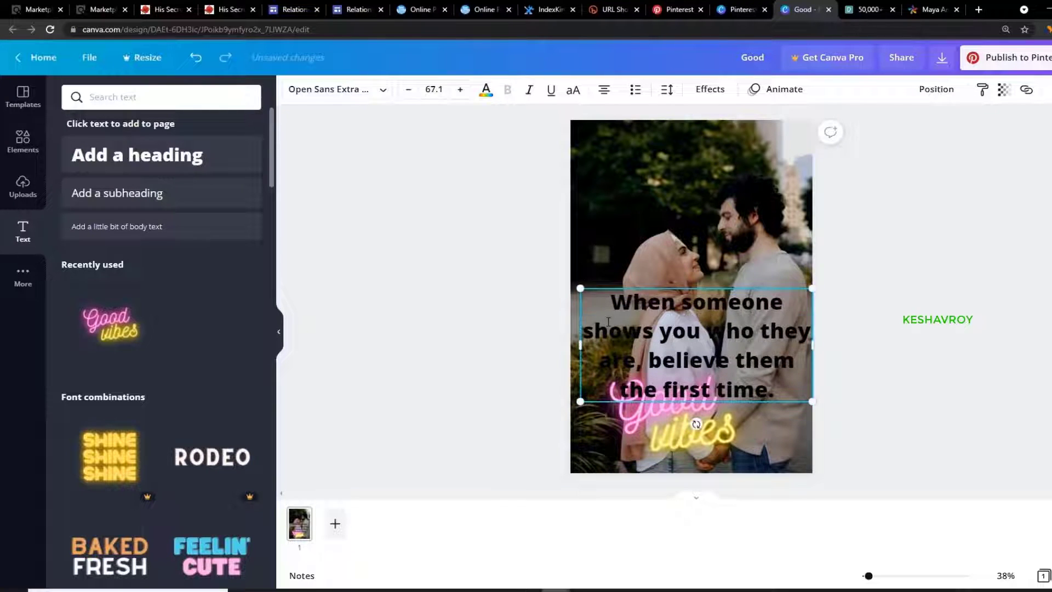
pyautogui.click(74, 497)
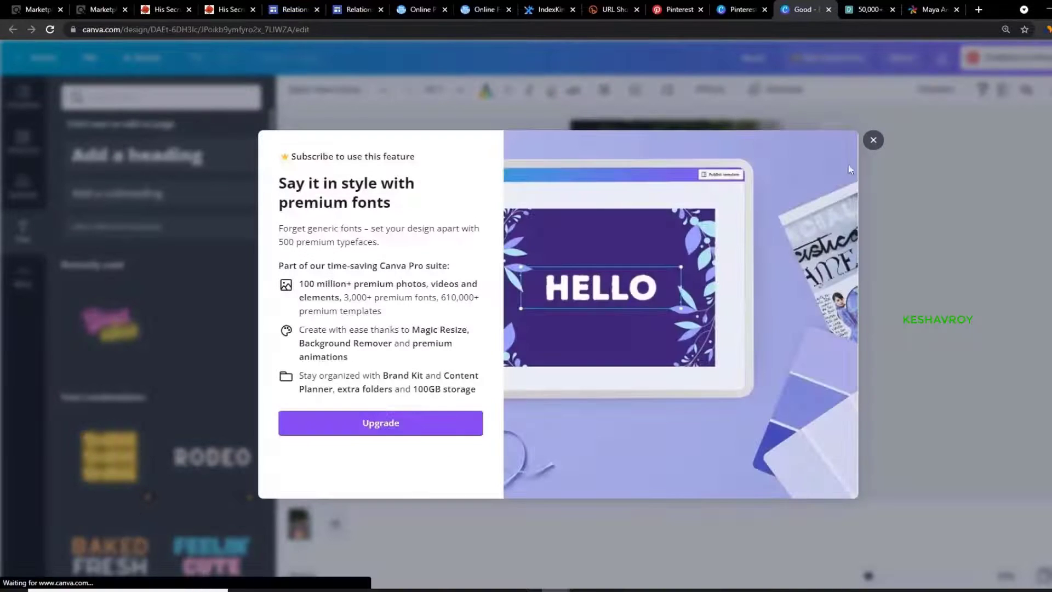
pyautogui.click(872, 141)
pyautogui.scroll(-2, 143, 474)
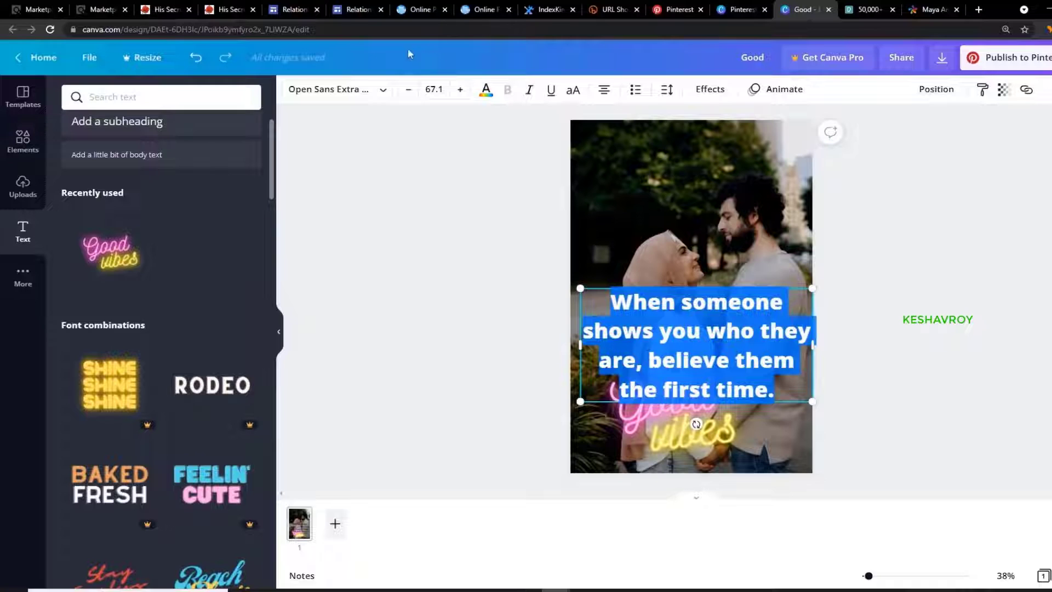
# - Browse the popular fonts and set the quote heading's font to the handwritten Moontime
pyautogui.click(335, 90)
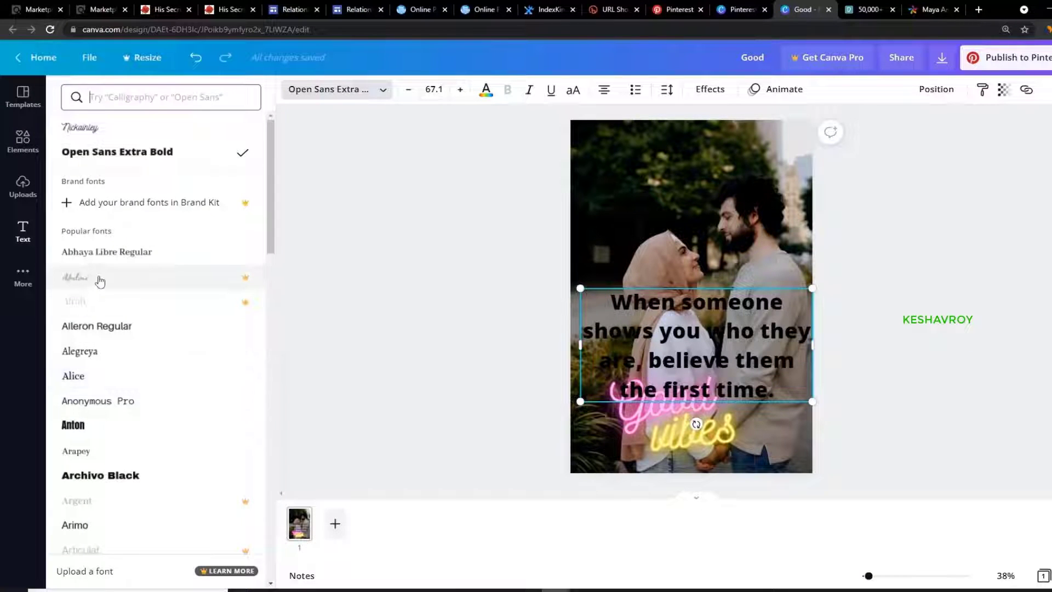
pyautogui.scroll(-5, 100, 281)
pyautogui.scroll(2, 121, 356)
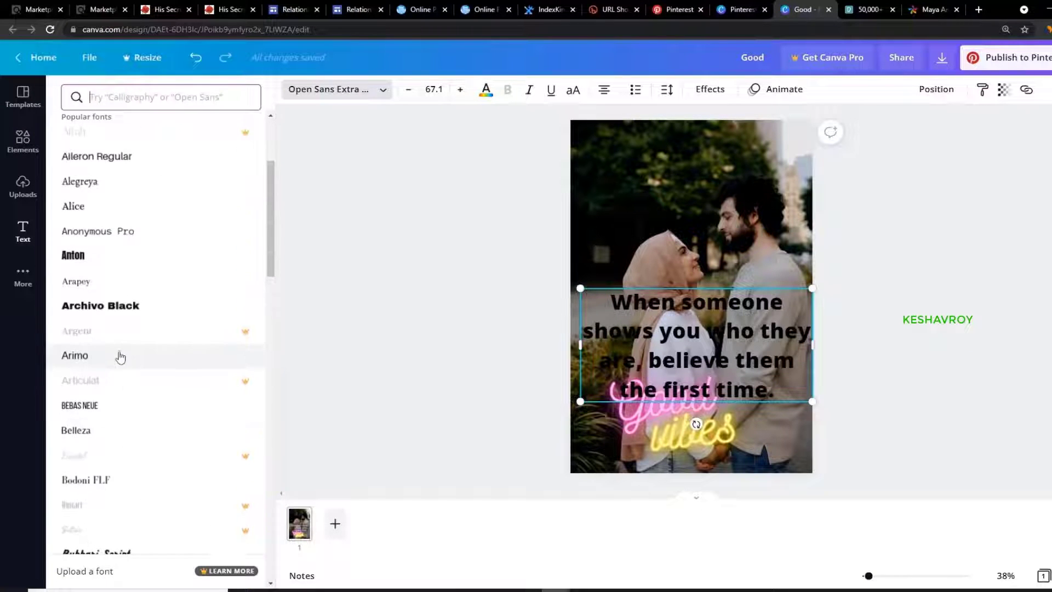
pyautogui.scroll(-1, 104, 230)
pyautogui.scroll(-10, 126, 263)
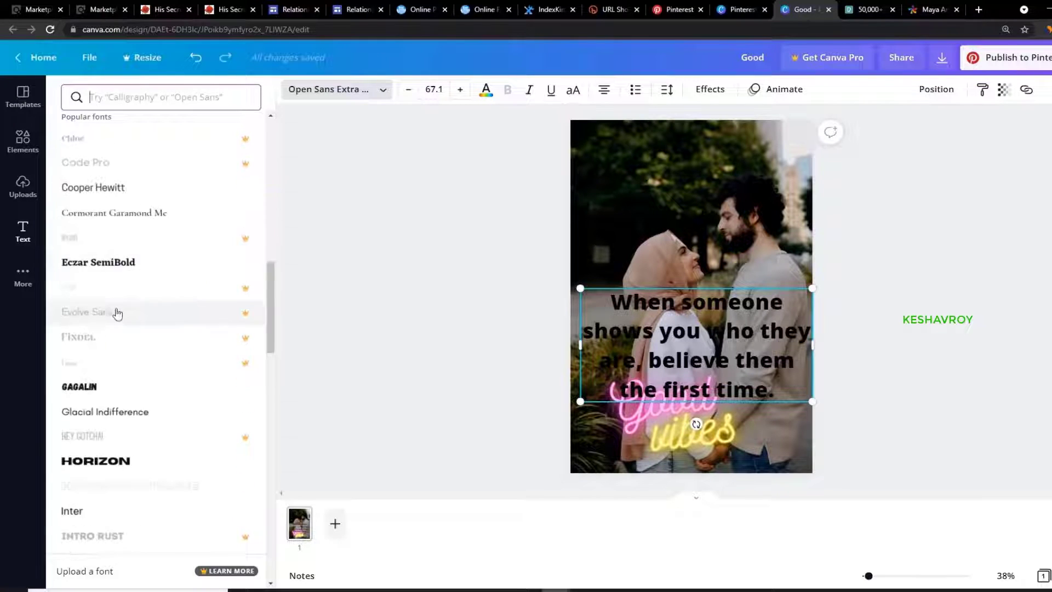
pyautogui.scroll(-1, 117, 312)
pyautogui.click(110, 248)
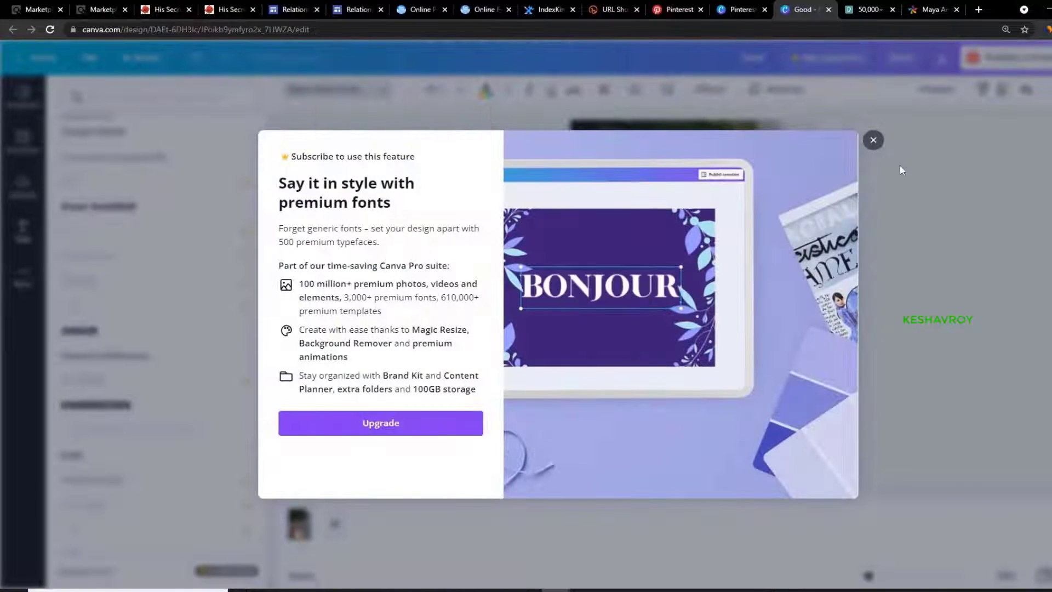
pyautogui.click(873, 140)
pyautogui.scroll(-5, 140, 399)
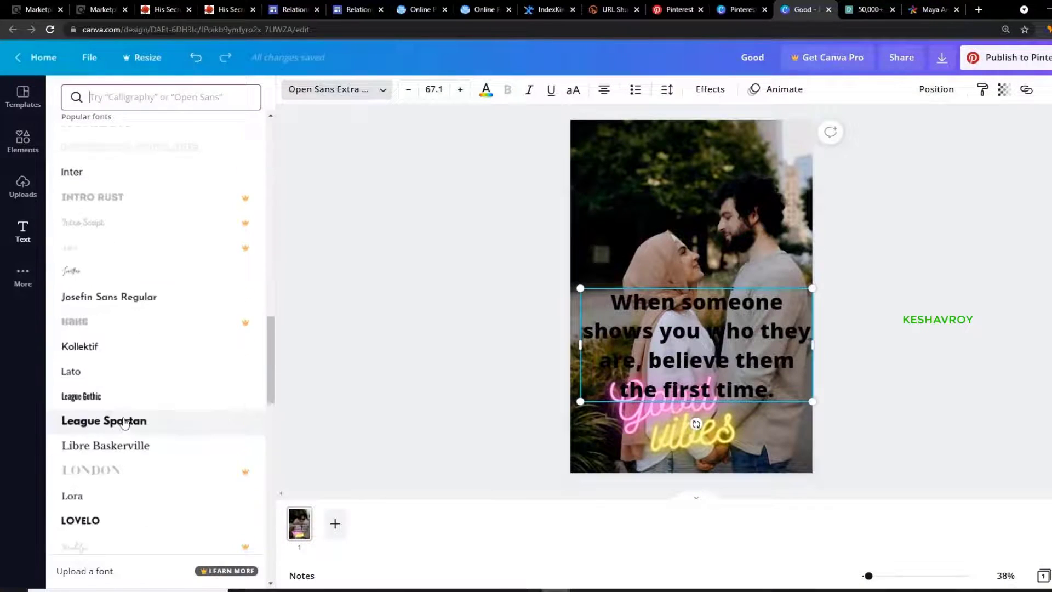
pyautogui.scroll(-6, 118, 414)
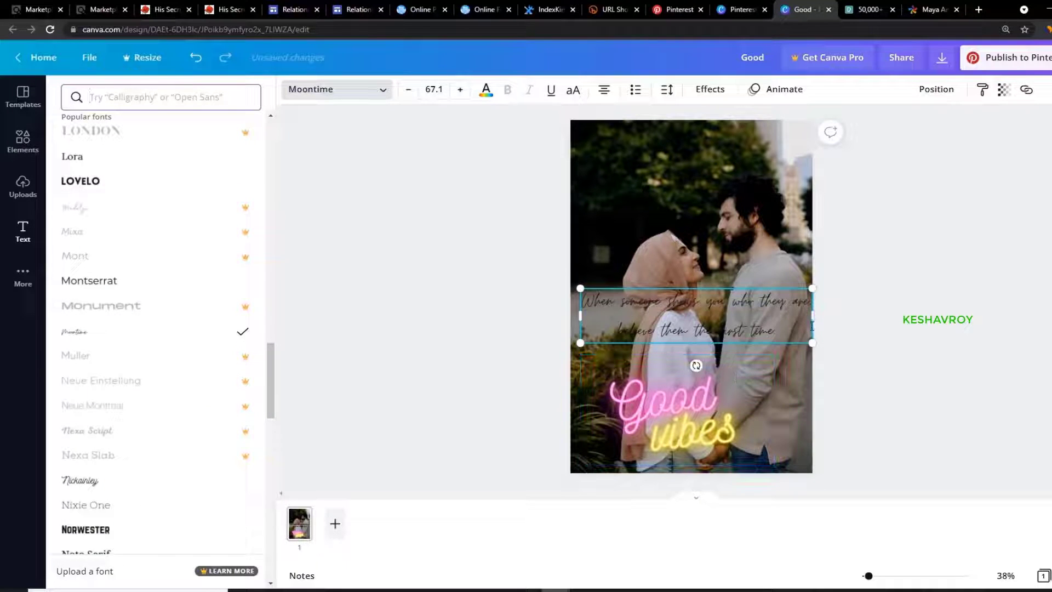
# - Narrow the quote's text box so it wraps onto three lines, and enlarge the text to size 87.6
pyautogui.moveTo(813, 316); pyautogui.dragTo(746, 318)
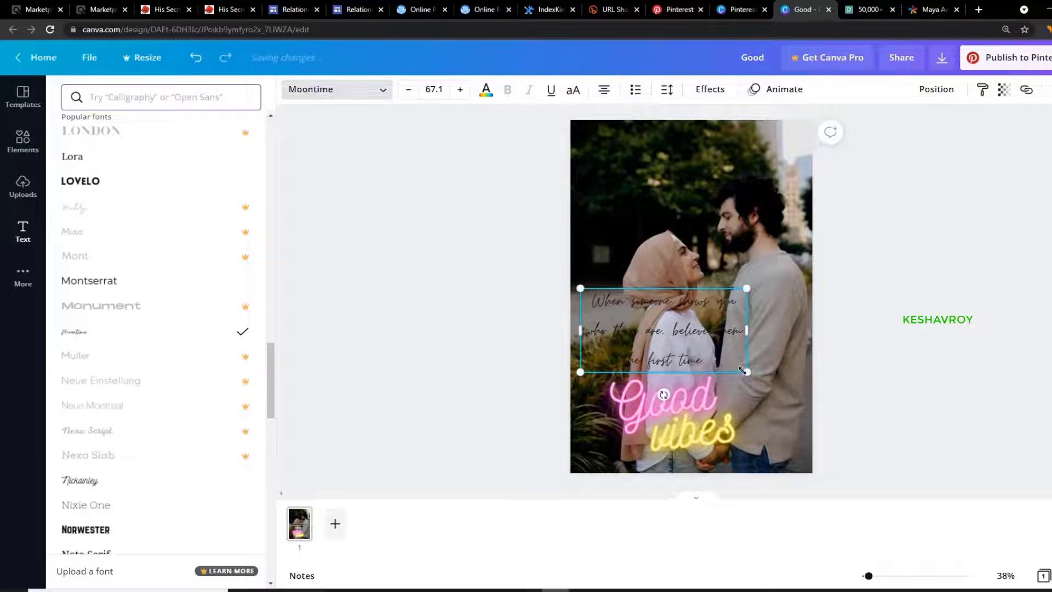
pyautogui.moveTo(747, 372); pyautogui.dragTo(552, 252)
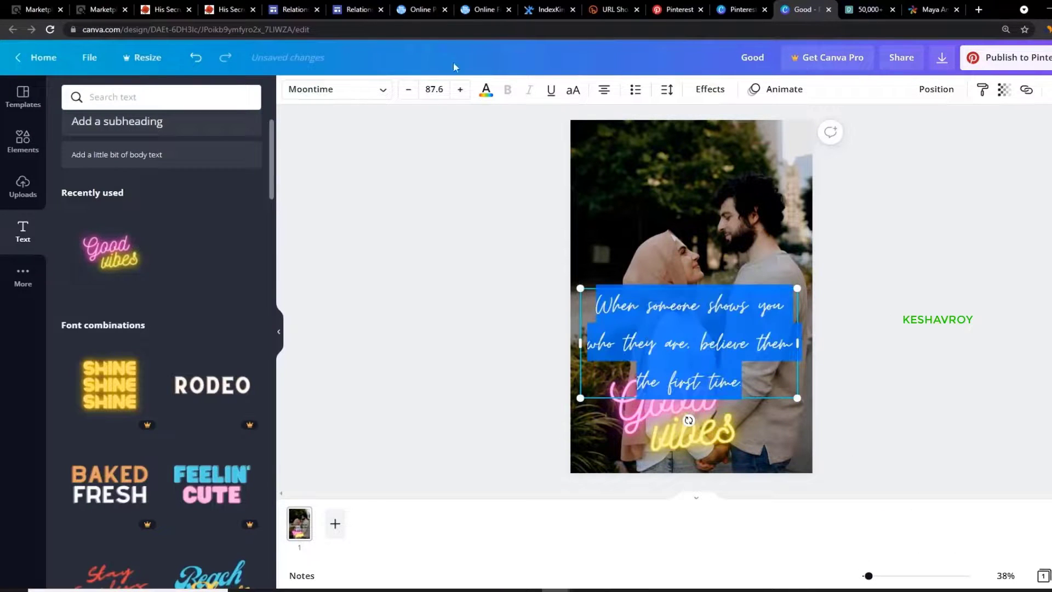